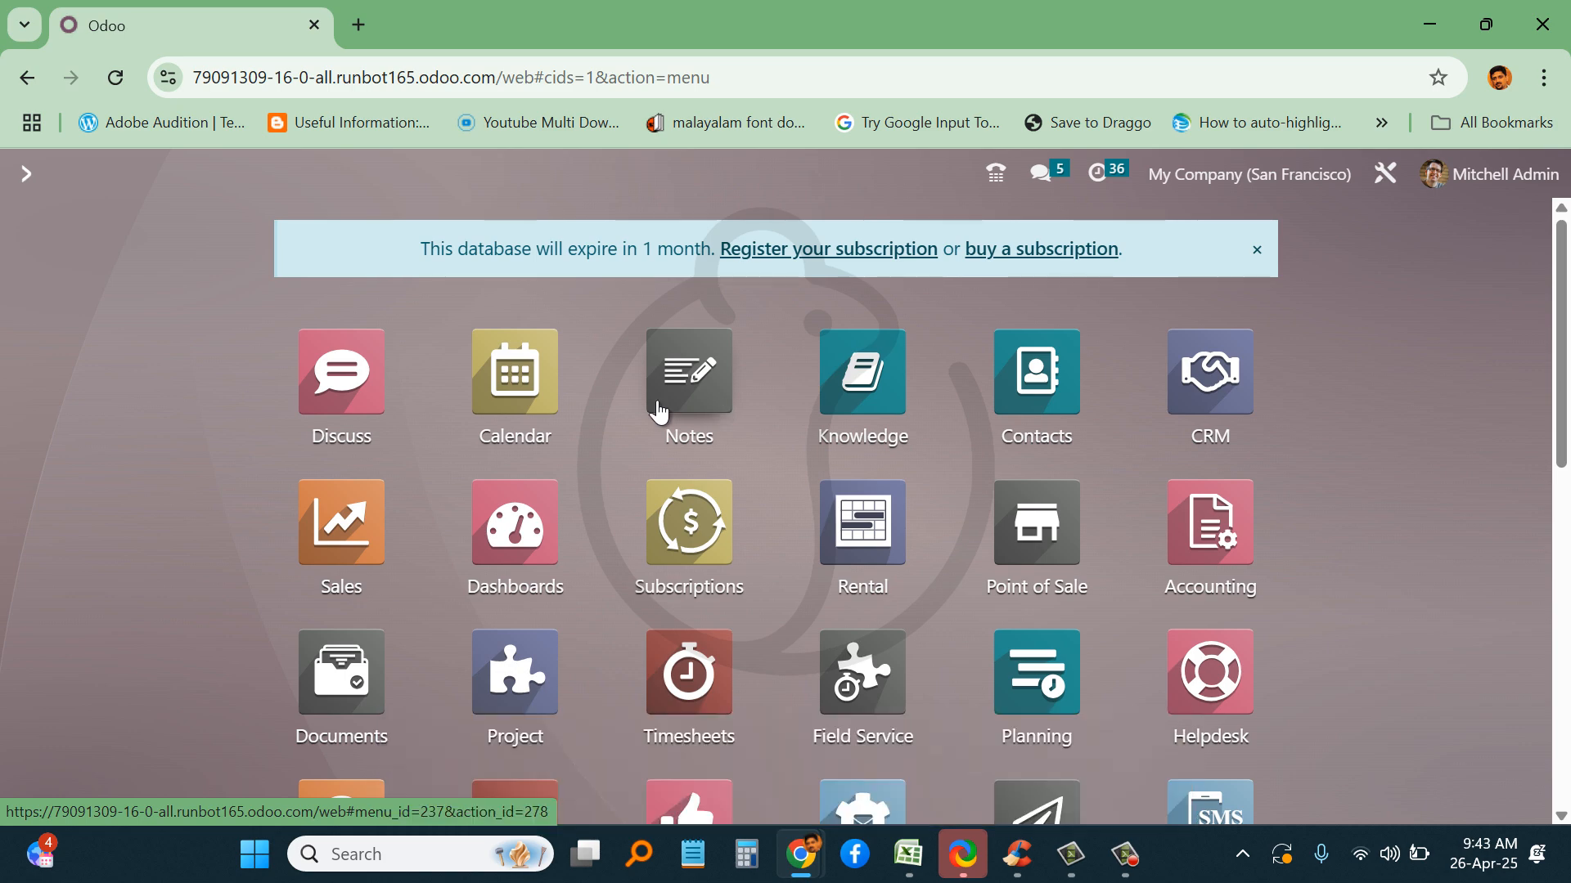
- Open the Accounting app and bring the STATE BANK OF INDIA journal on its dashboard into view
click(1218, 538)
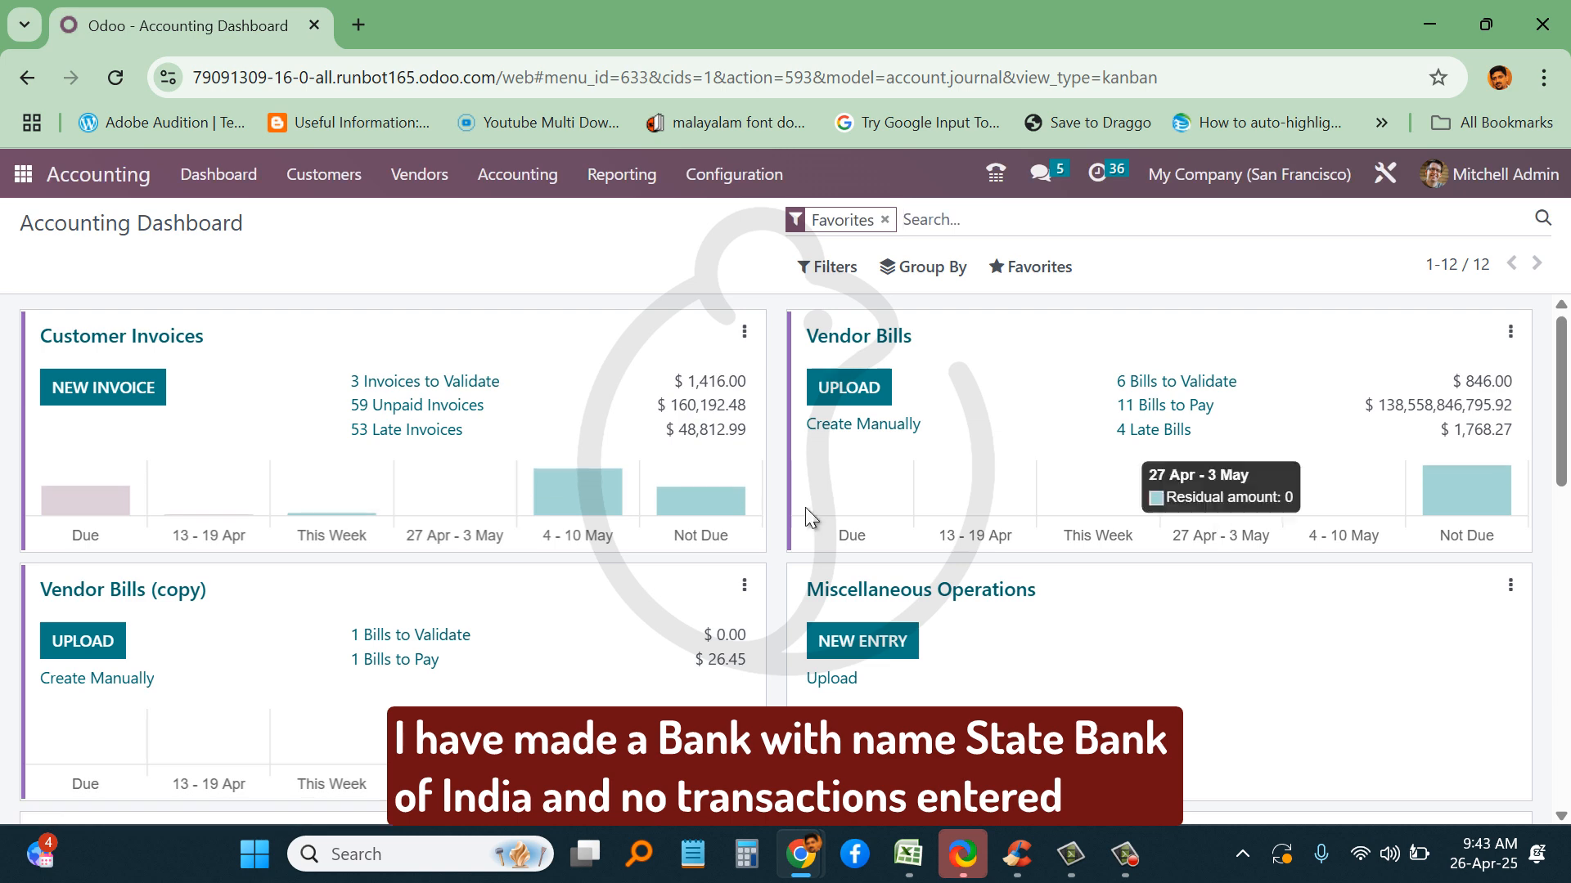
scroll(818, 491, down, 5)
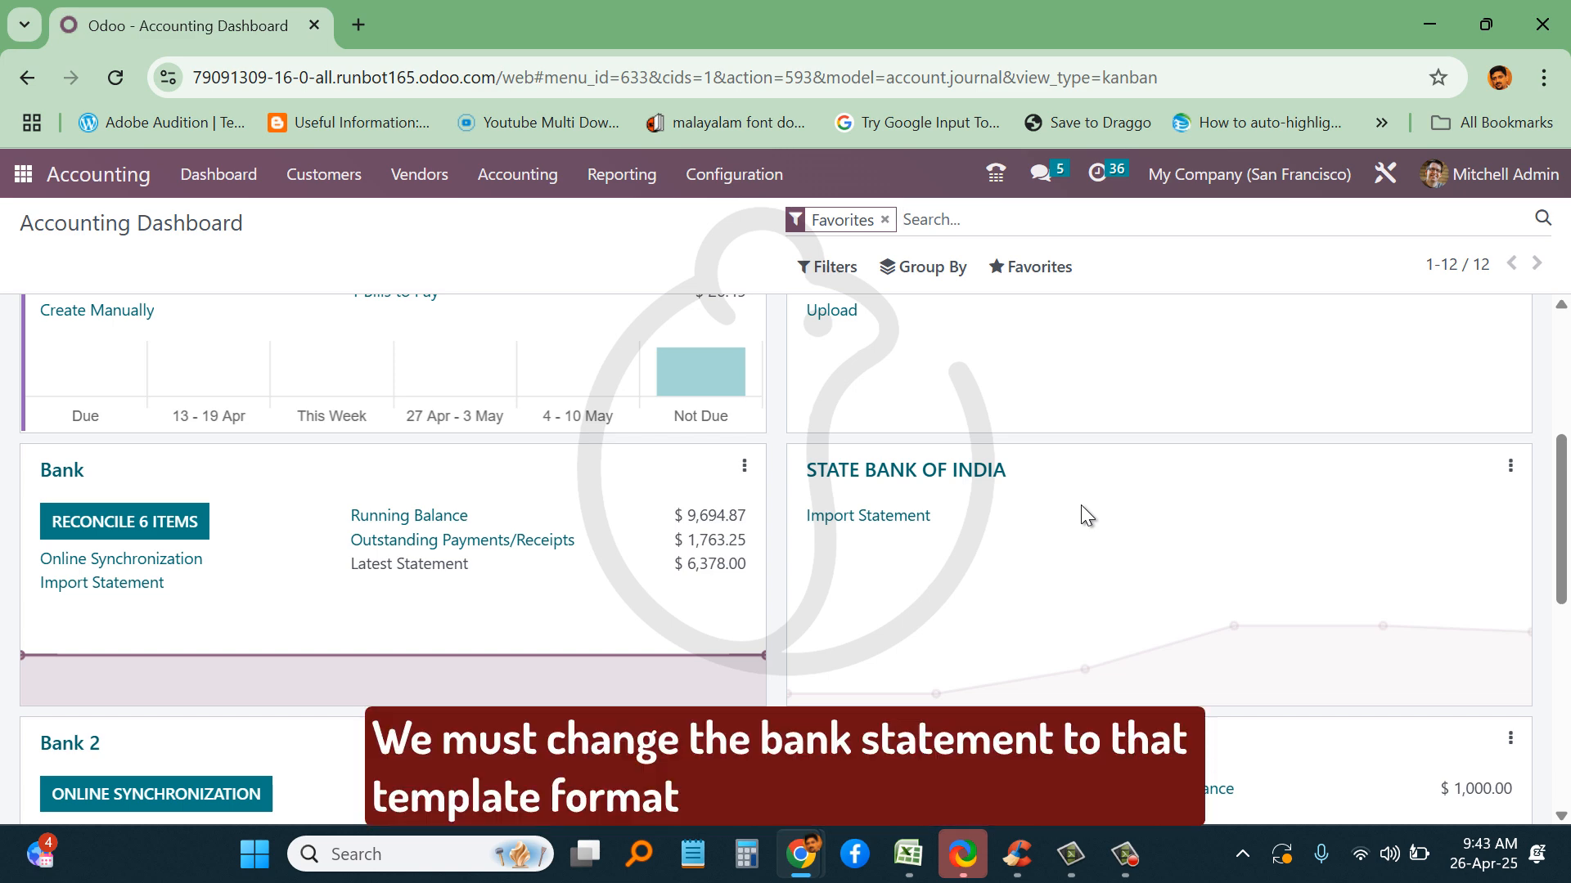
- Switch to the bank statement workbook in Excel and left-align the Date column
click(908, 855)
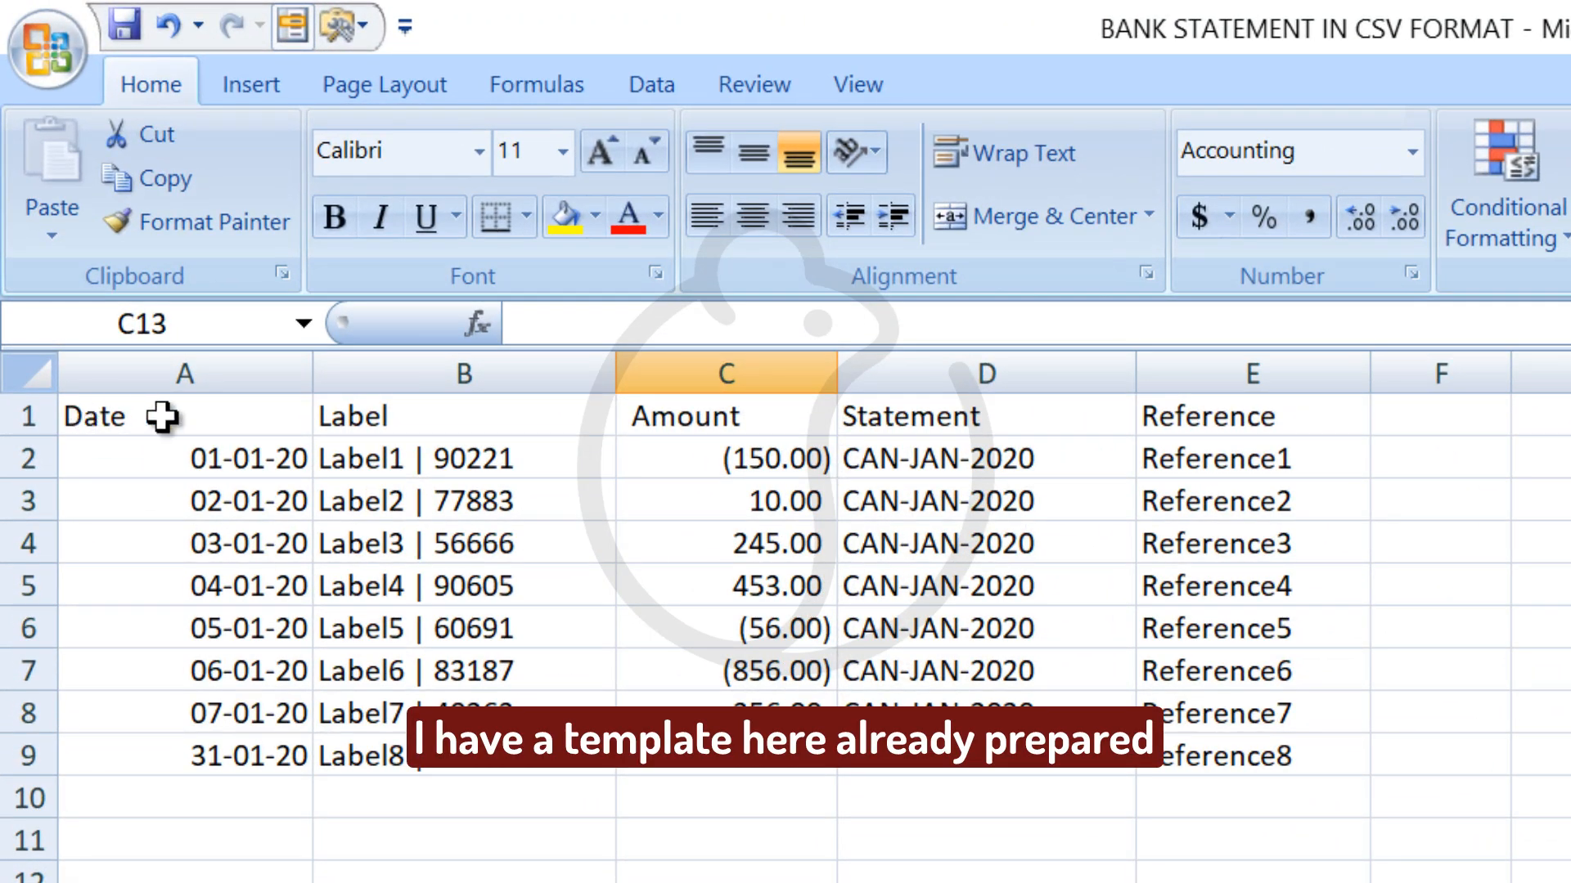
click(245, 370)
click(693, 209)
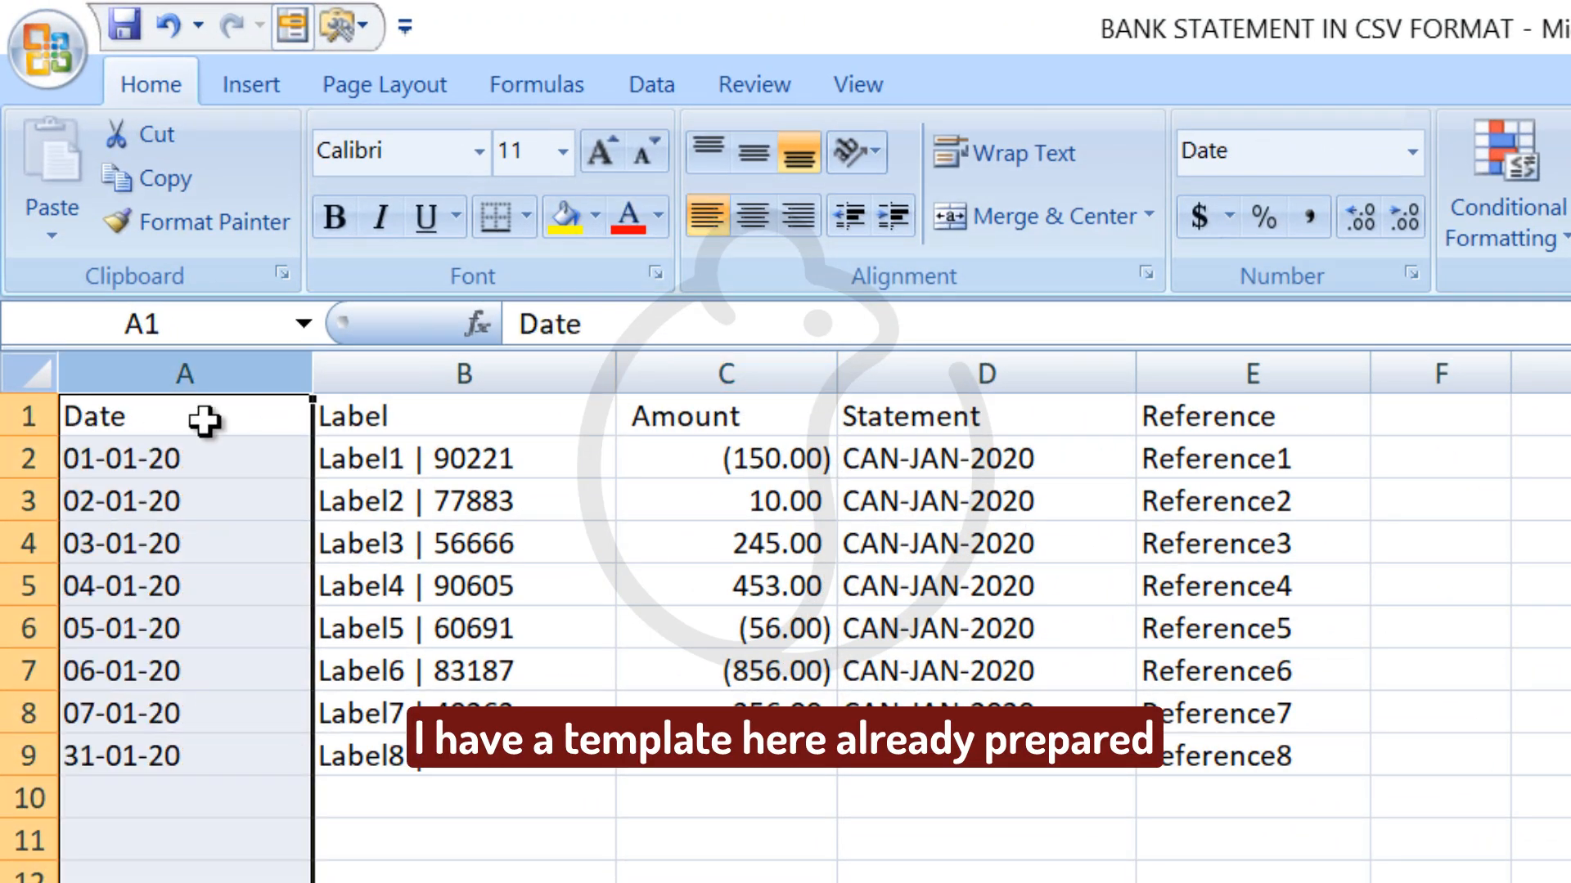
- Examine the dates in A2:A9 to check whether the day-month order is unambiguous and matches the system format
click(203, 417)
drag(217, 466, 188, 742)
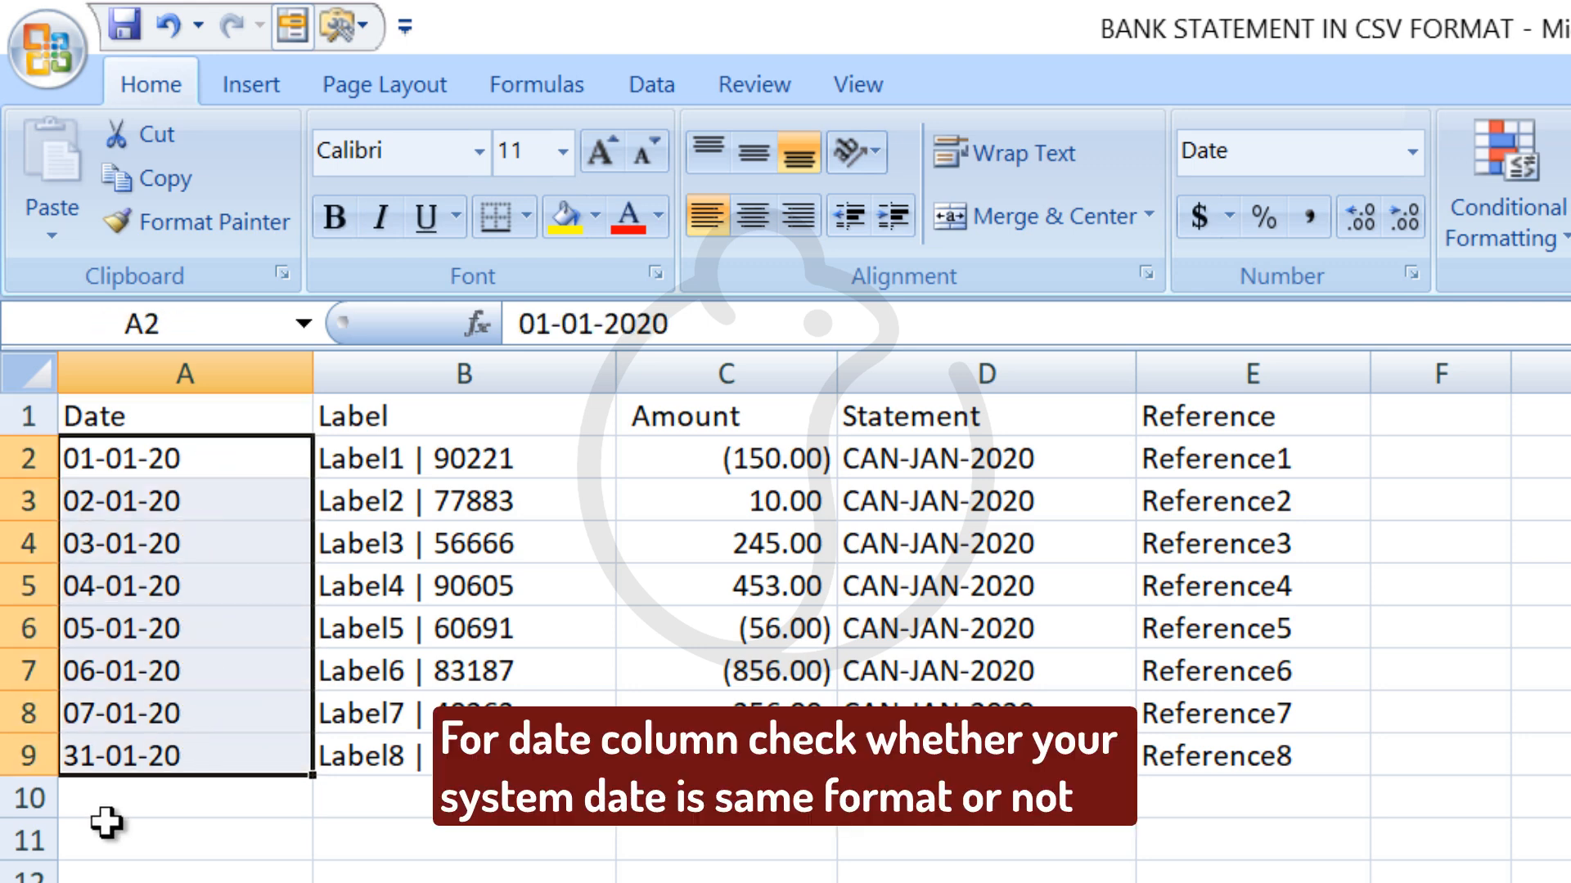
click(109, 826)
click(79, 767)
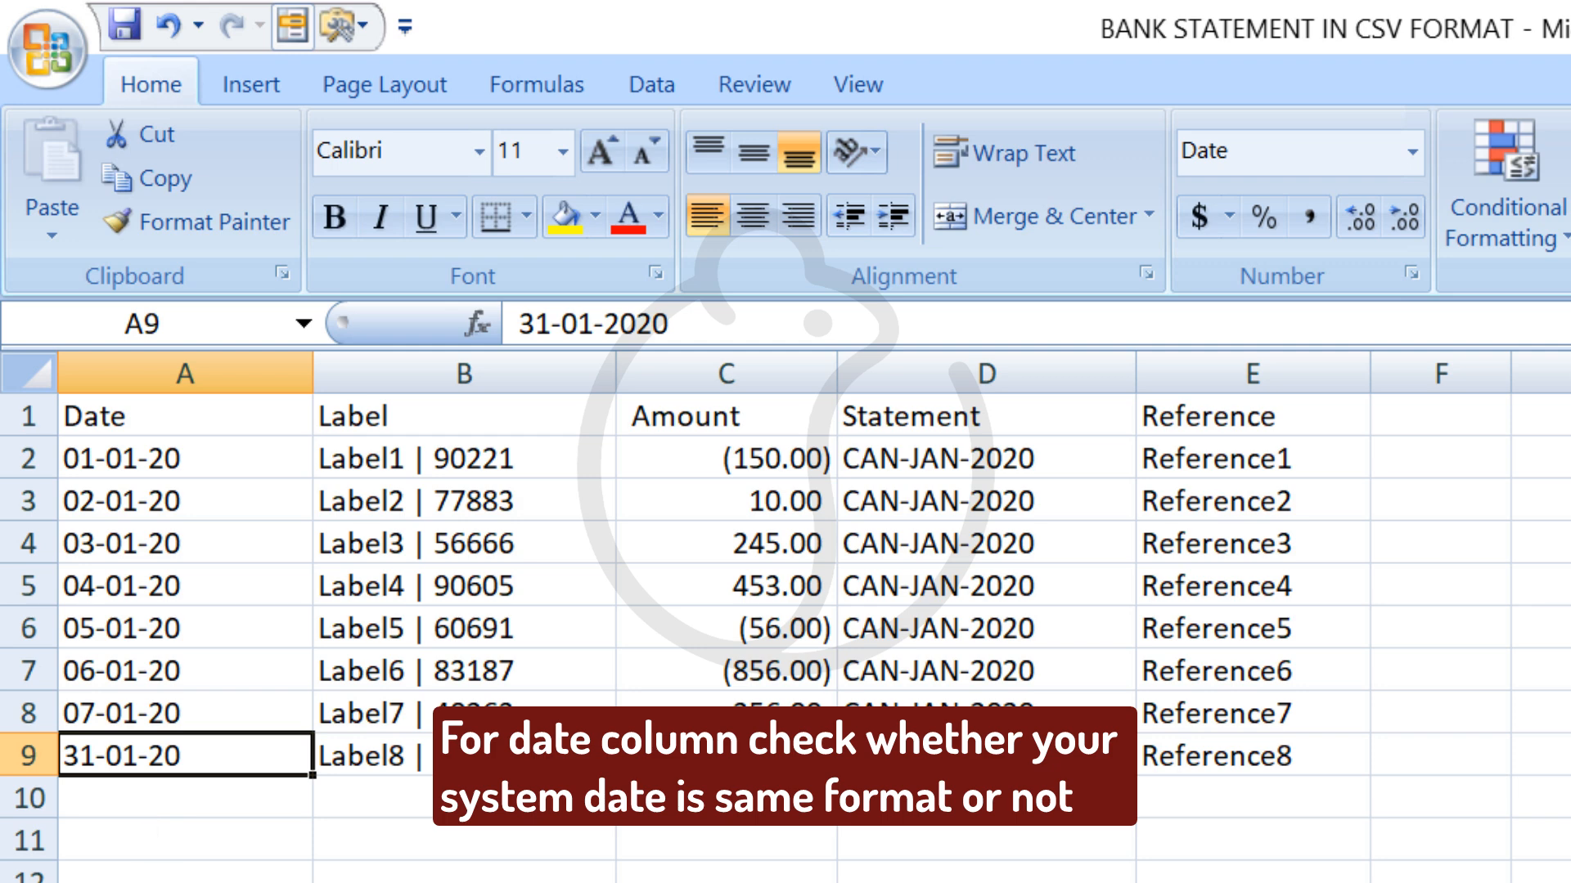
click(86, 467)
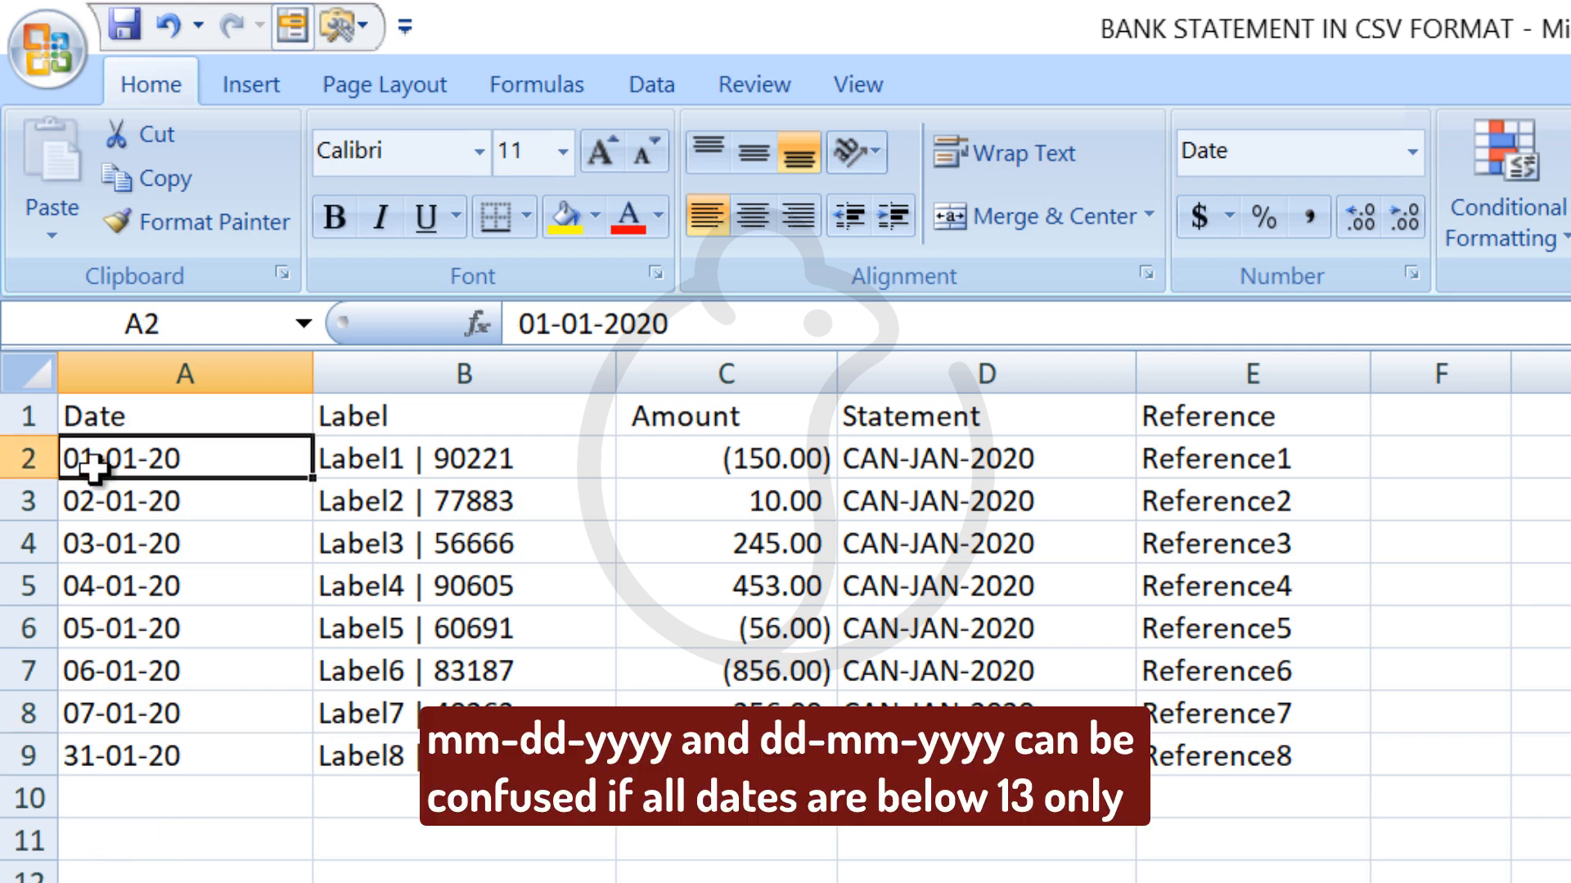
drag(114, 473, 136, 700)
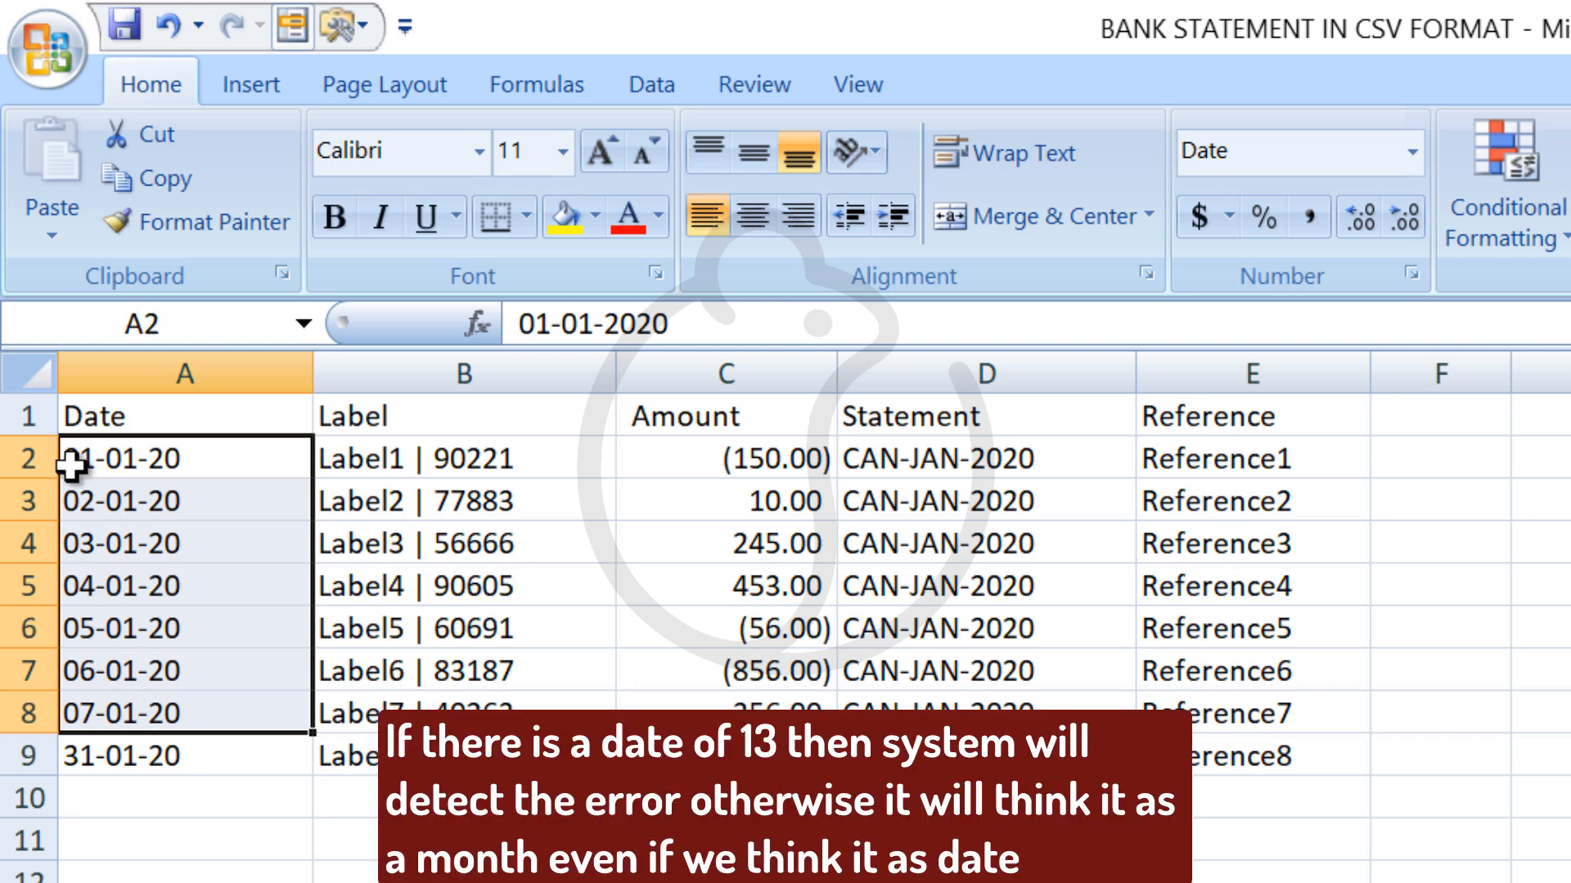
click(77, 751)
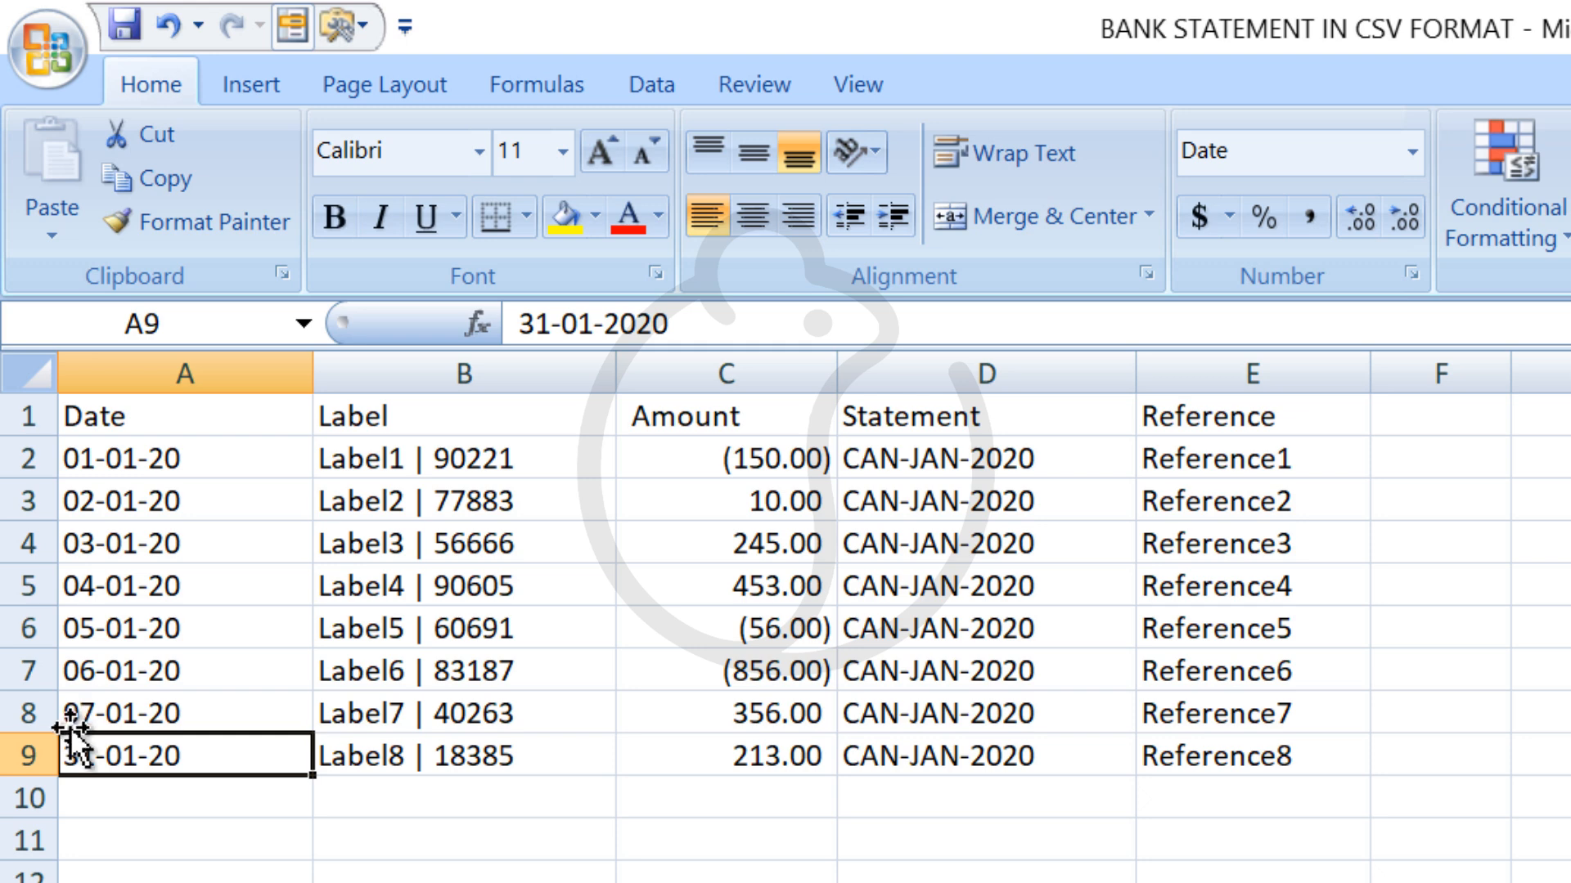
drag(96, 450, 115, 724)
click(112, 748)
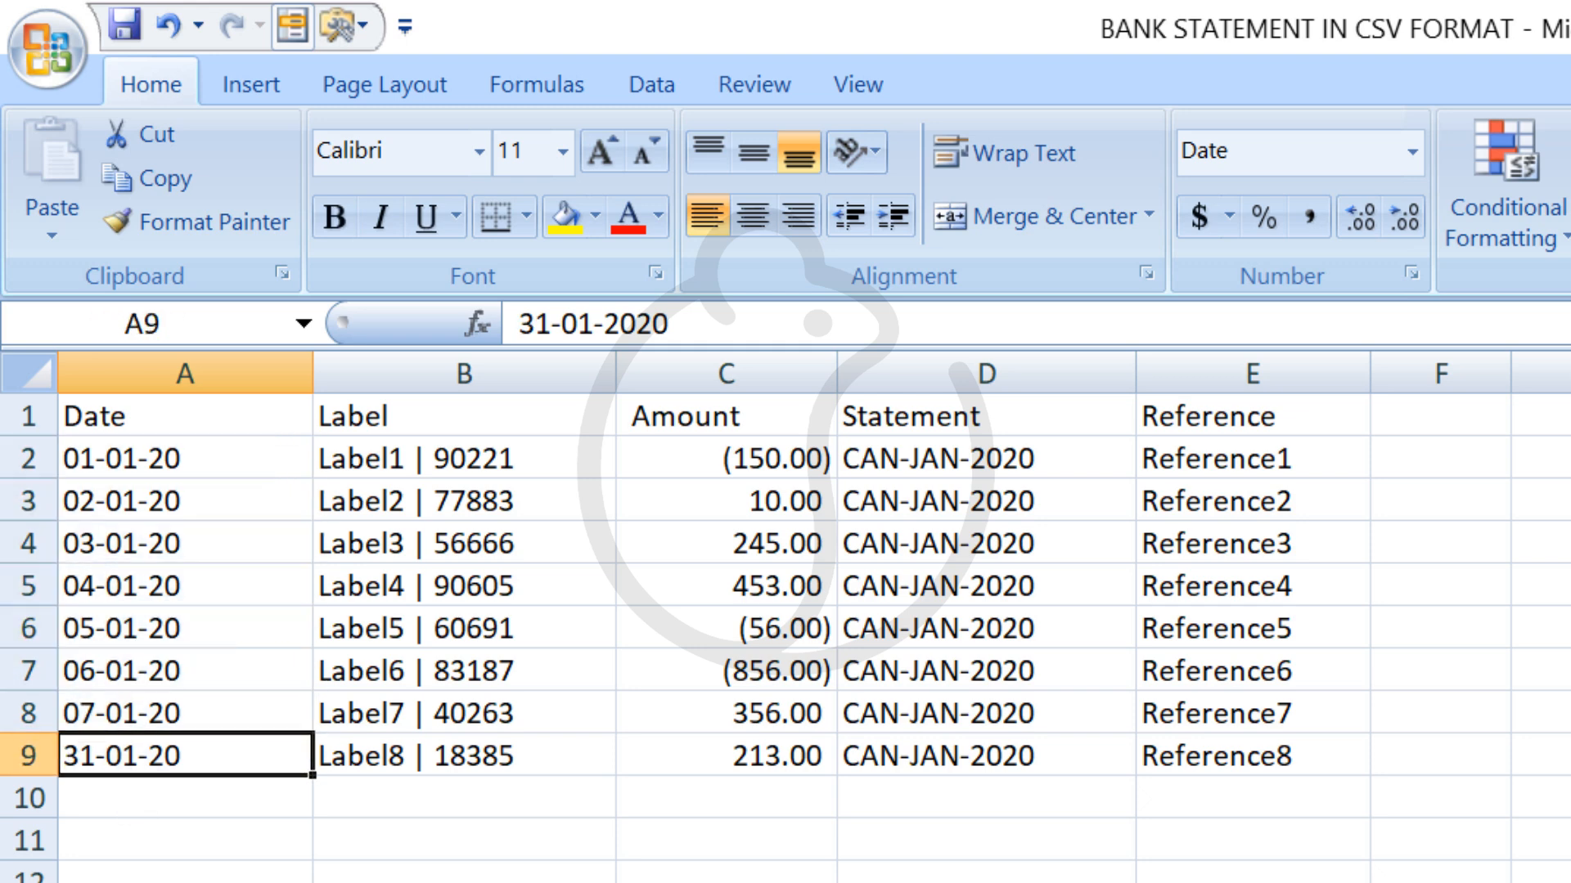
drag(103, 458, 123, 784)
- Examine the line narrations in the Label column and the negative and positive figures in the Amount column
drag(414, 458, 417, 759)
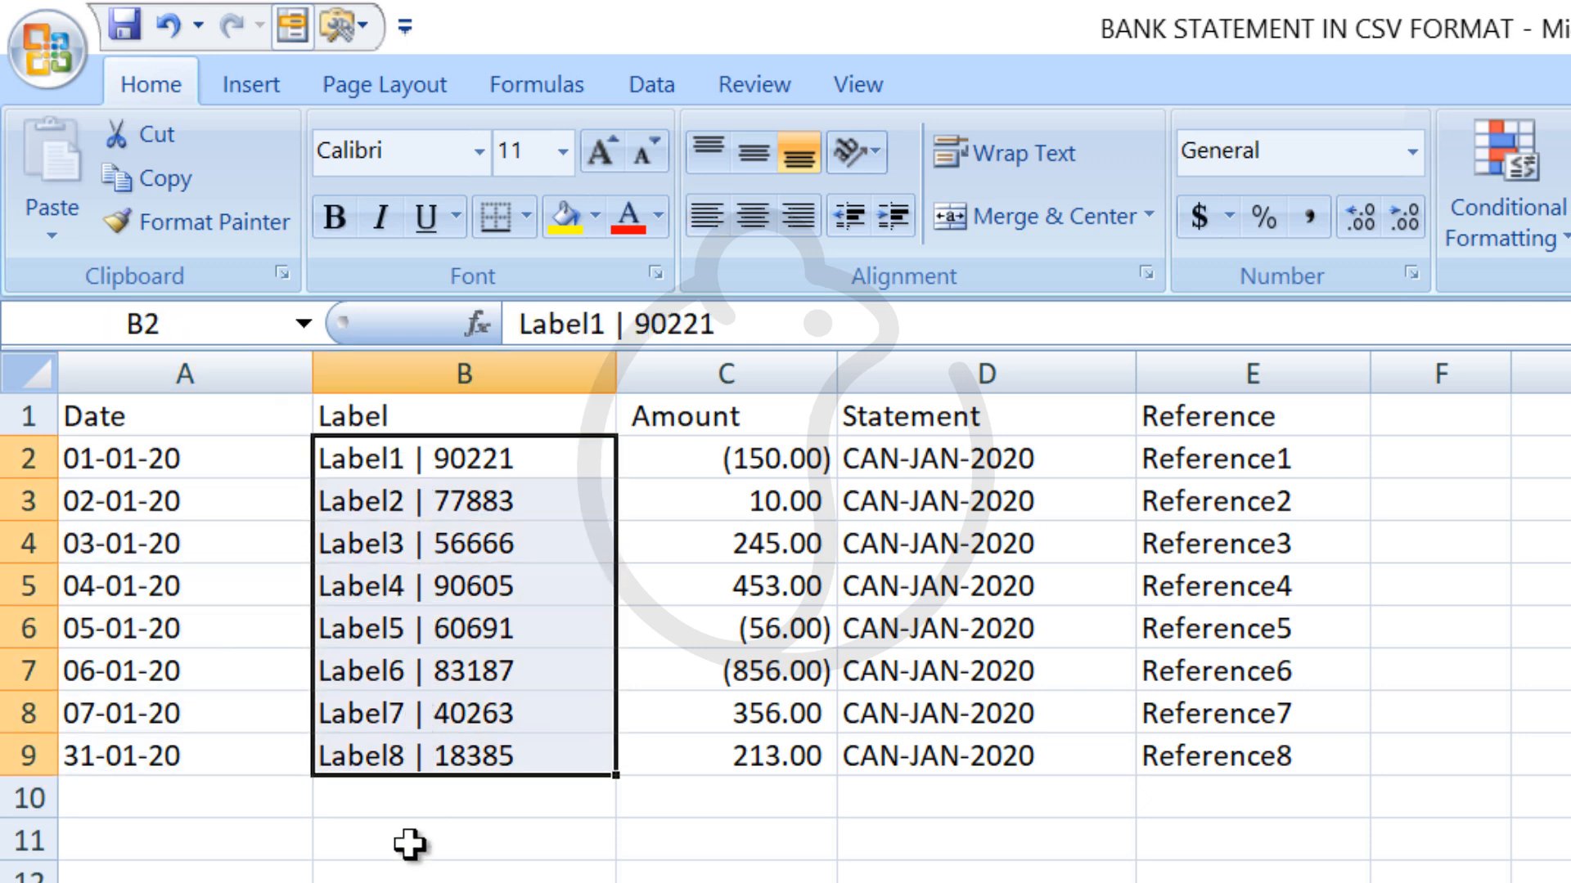
click(380, 415)
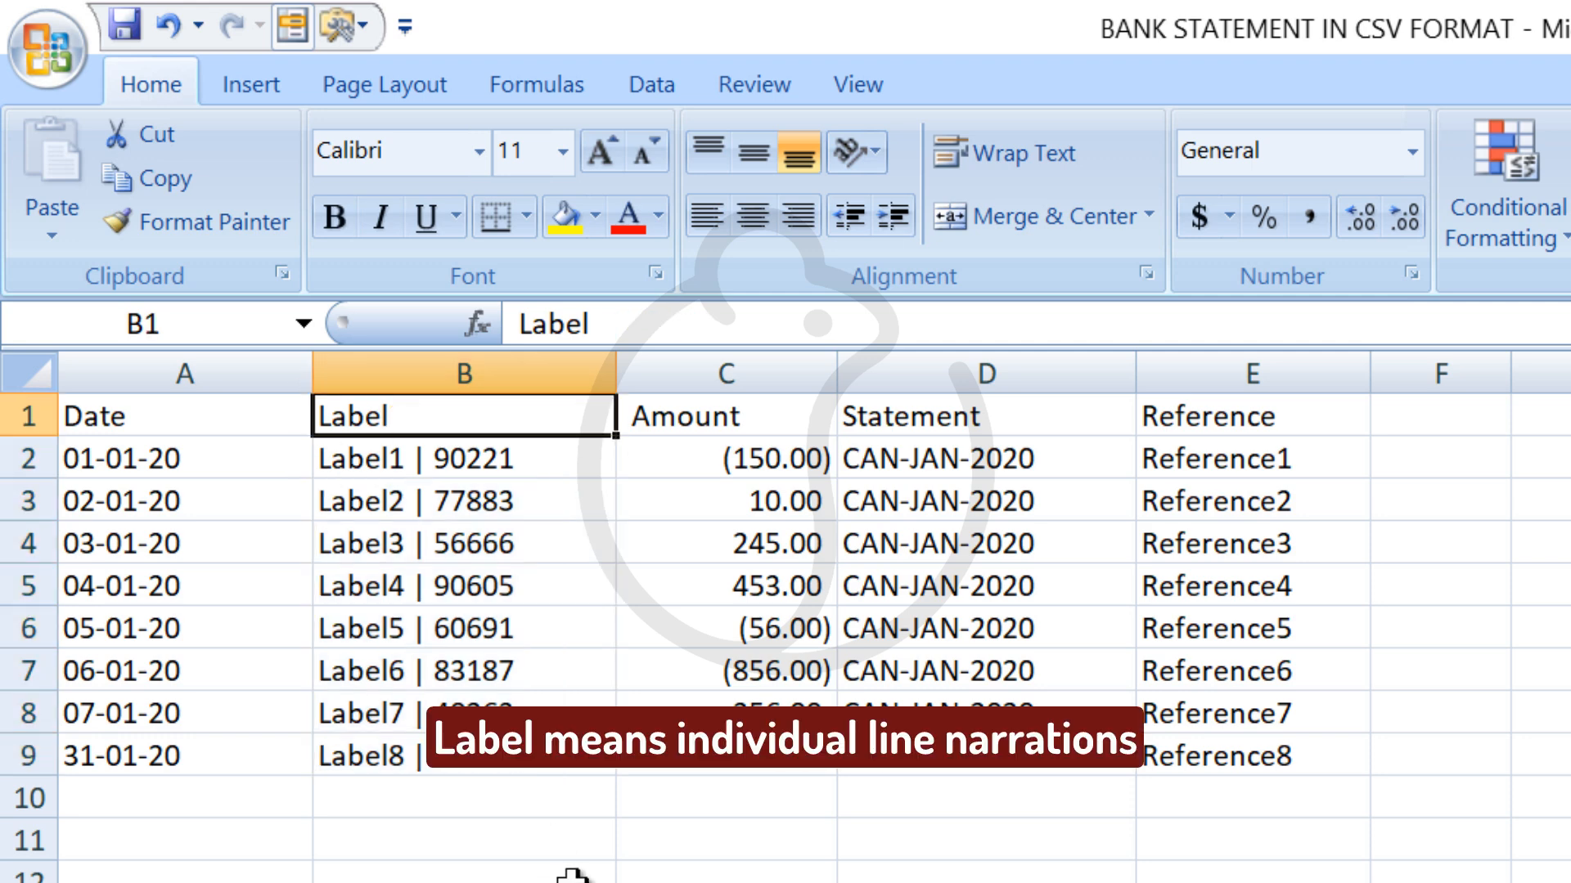
click(748, 413)
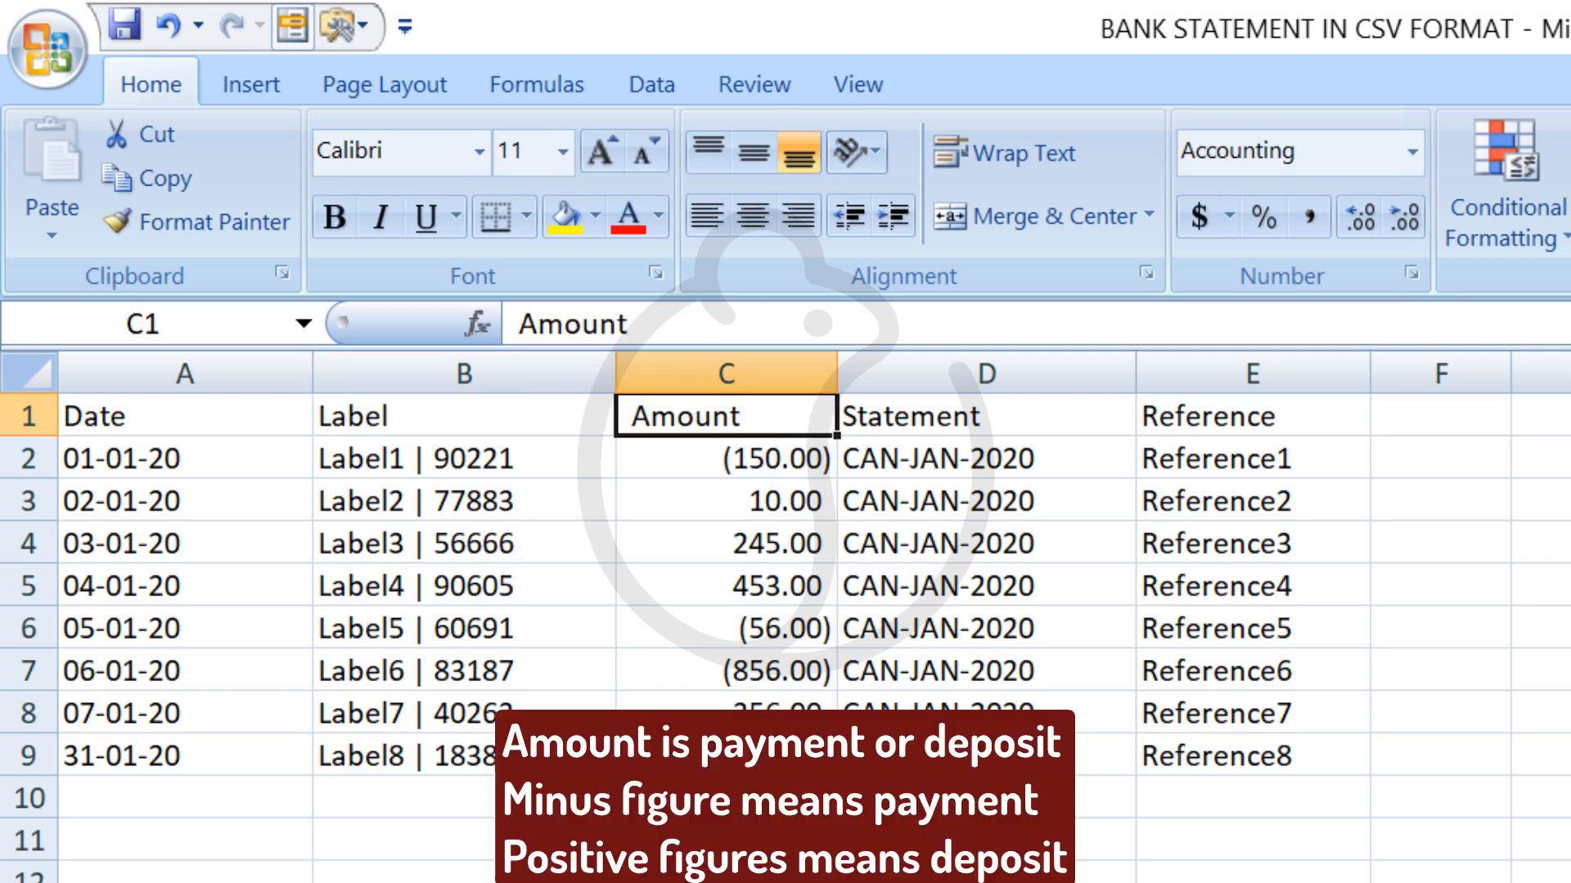
click(720, 458)
click(726, 671)
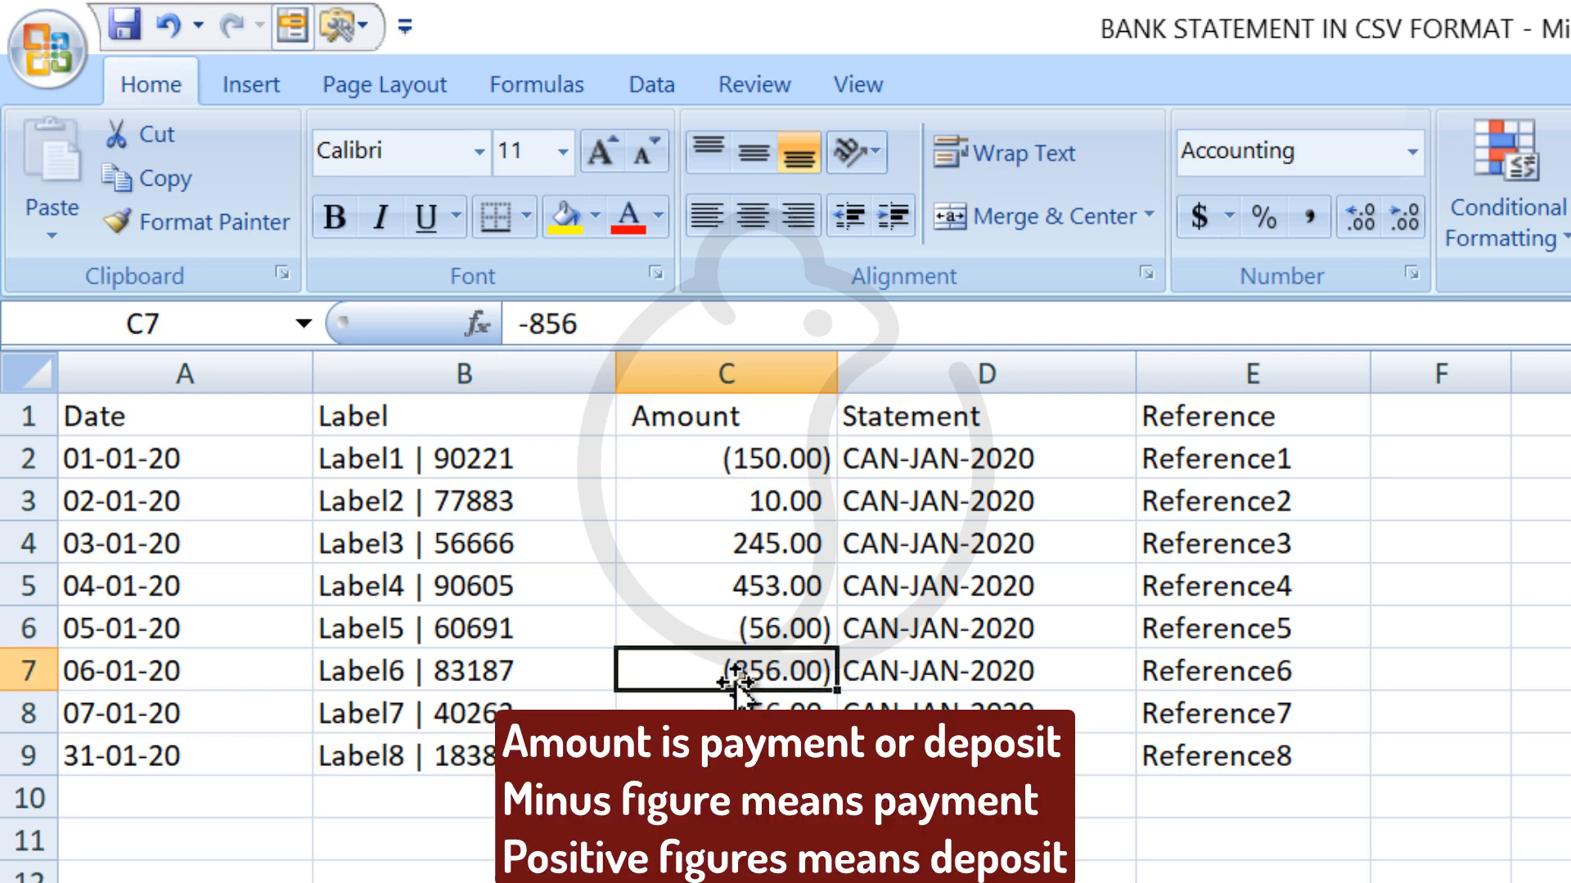
drag(739, 502, 720, 801)
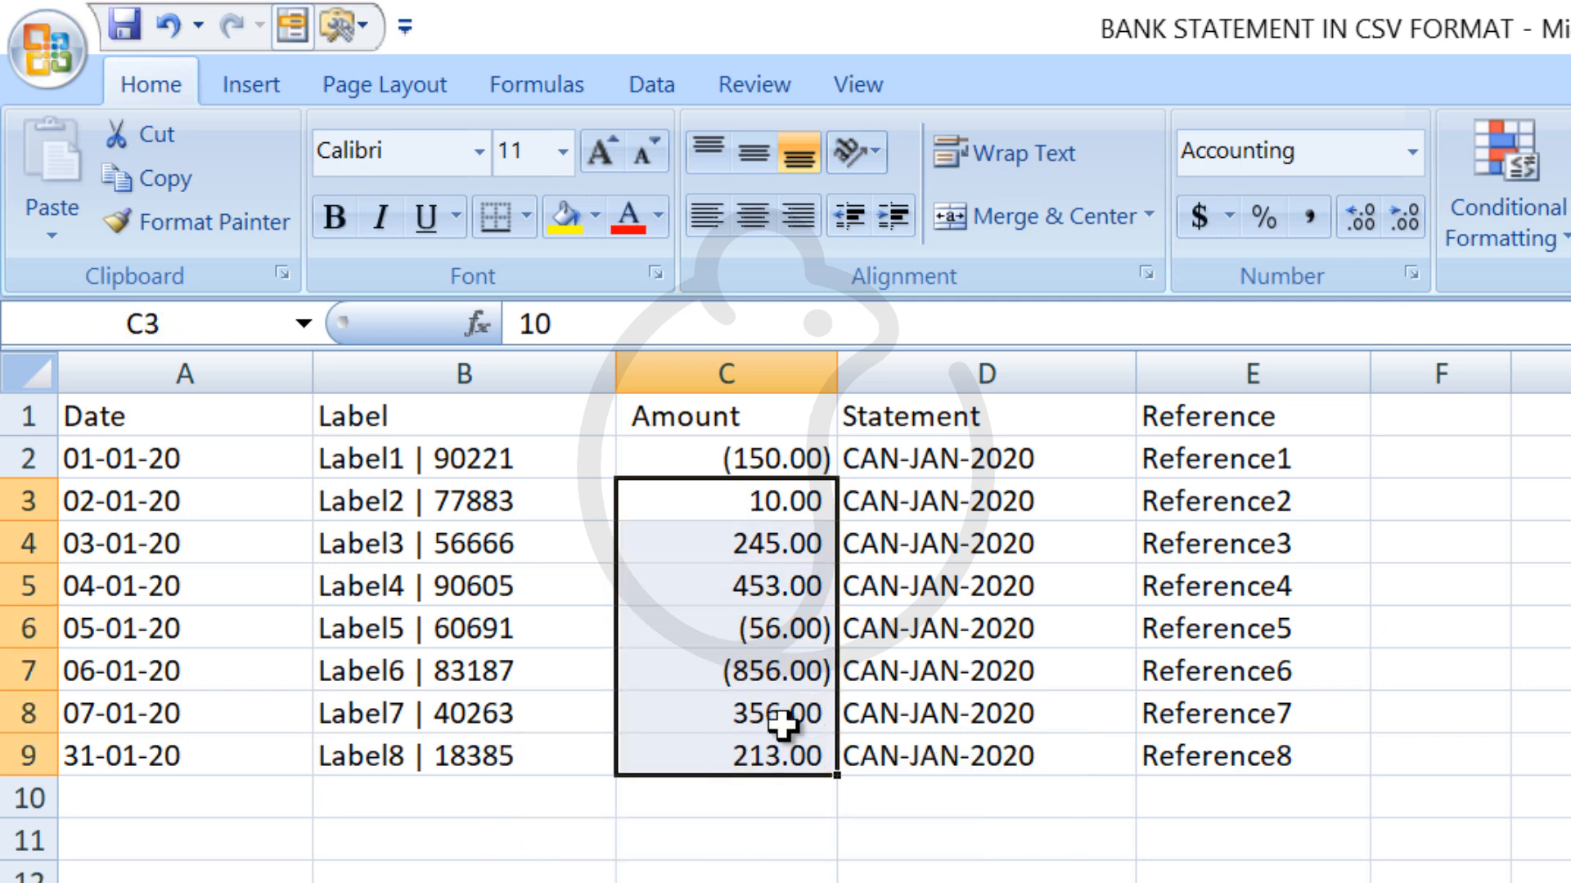
- Replace the statement name in D2, the first transaction row of the Statement column, with SBI-JAN-2020
click(931, 418)
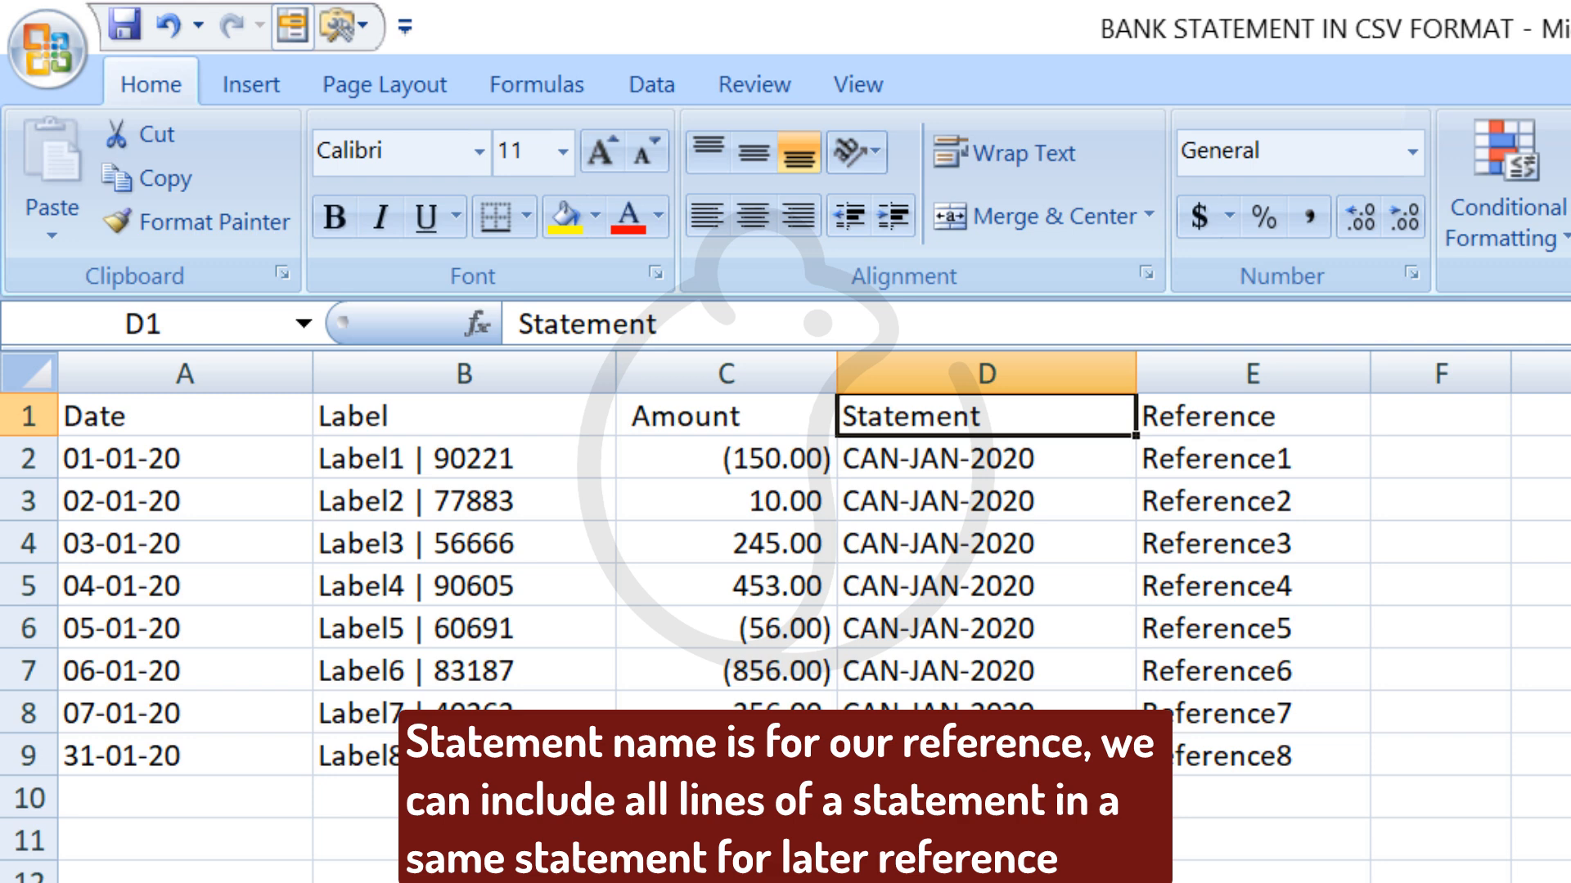
key(Down)
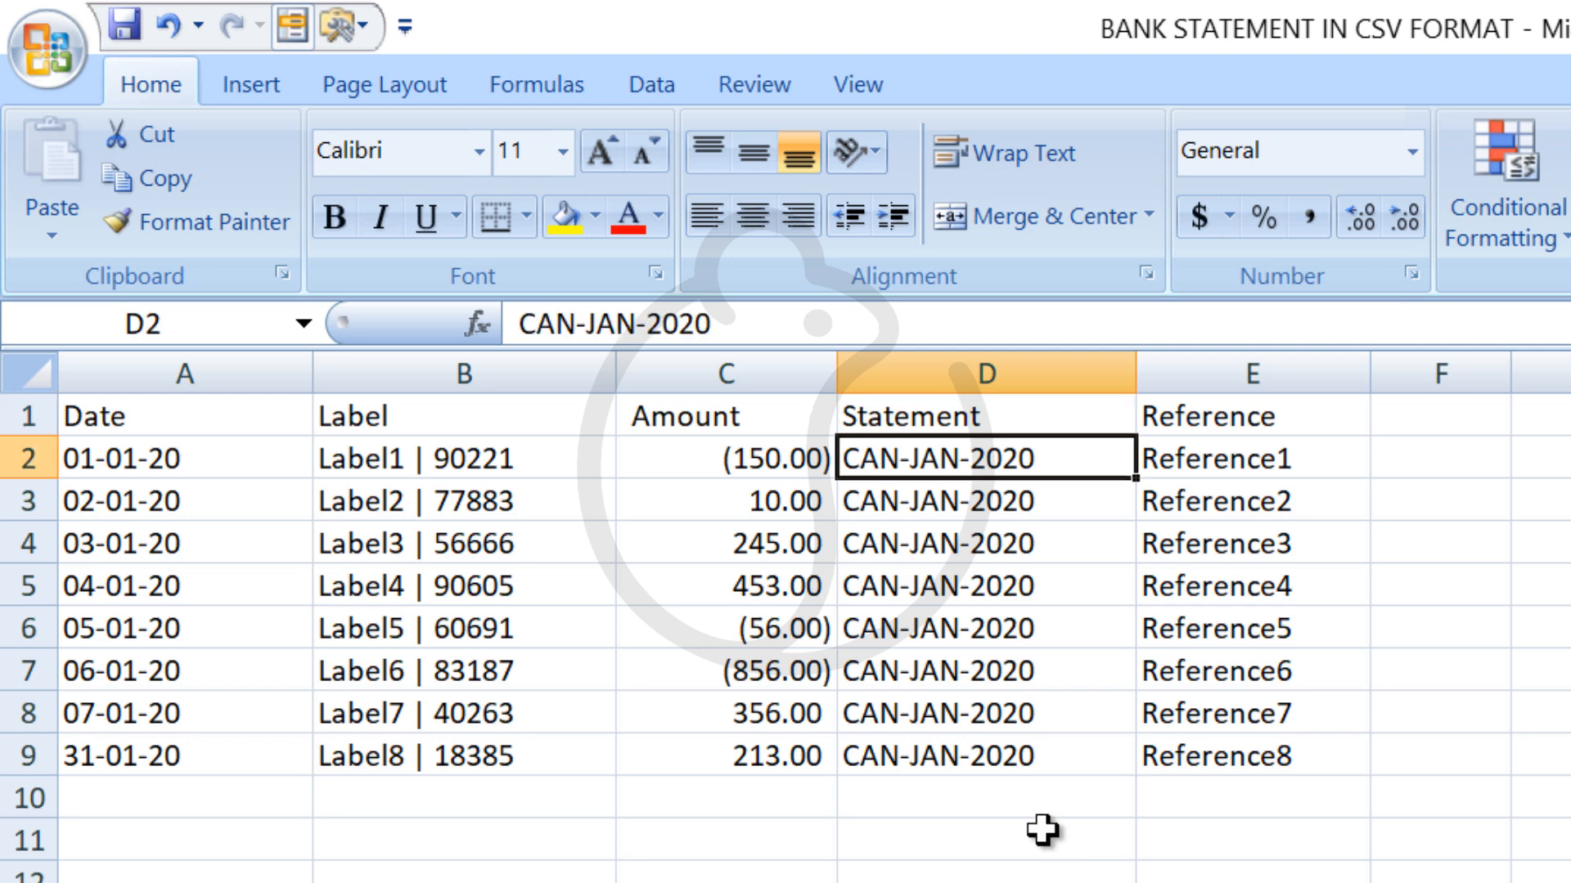
text(SBI)
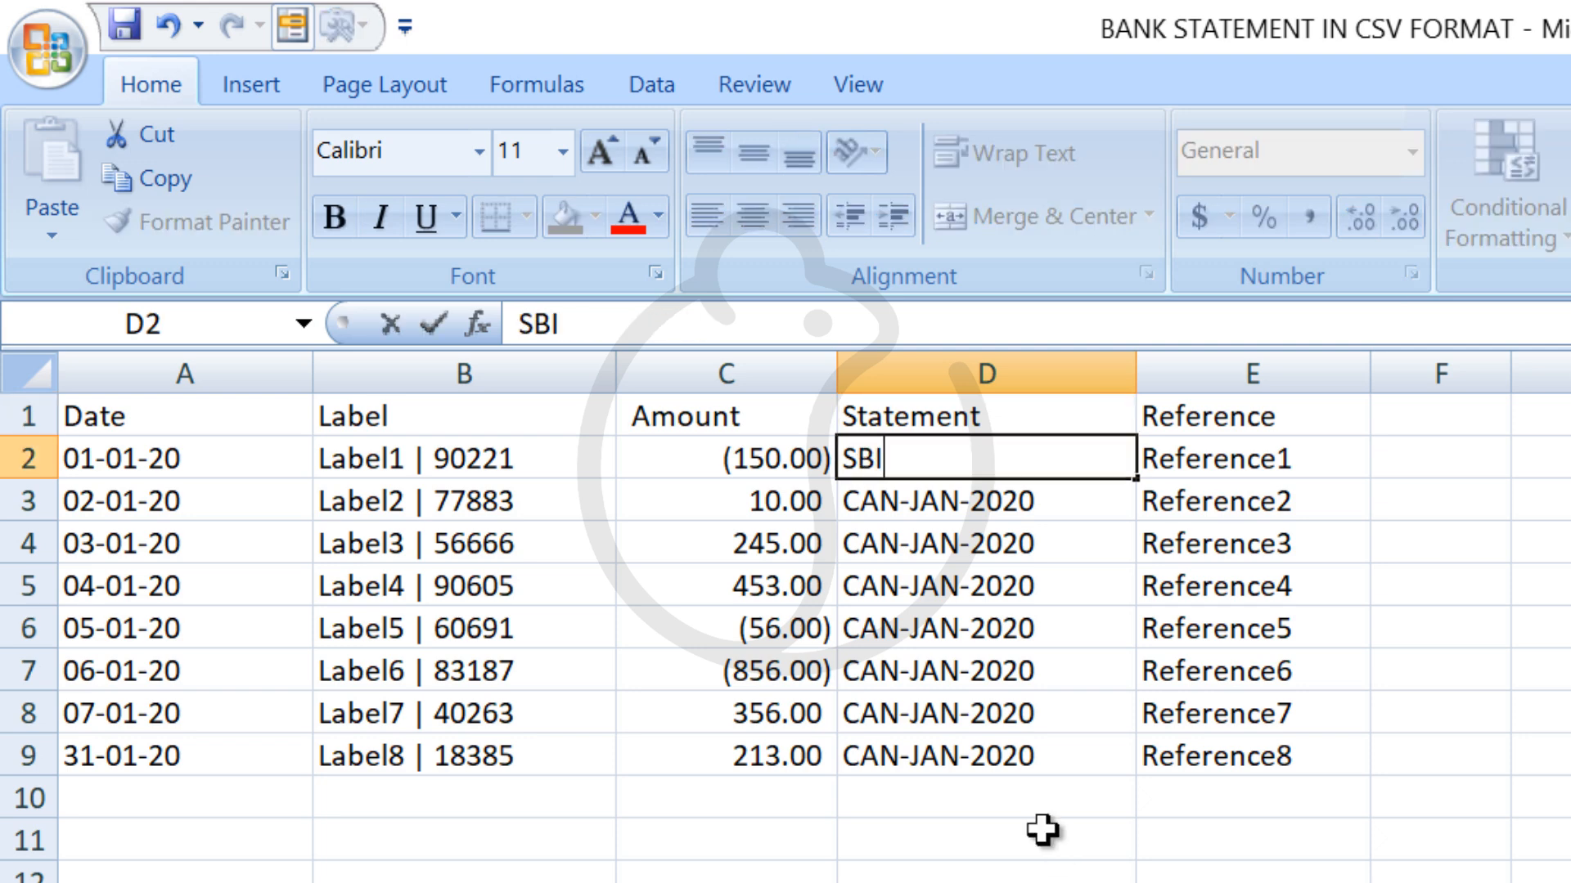
text(-JAN)
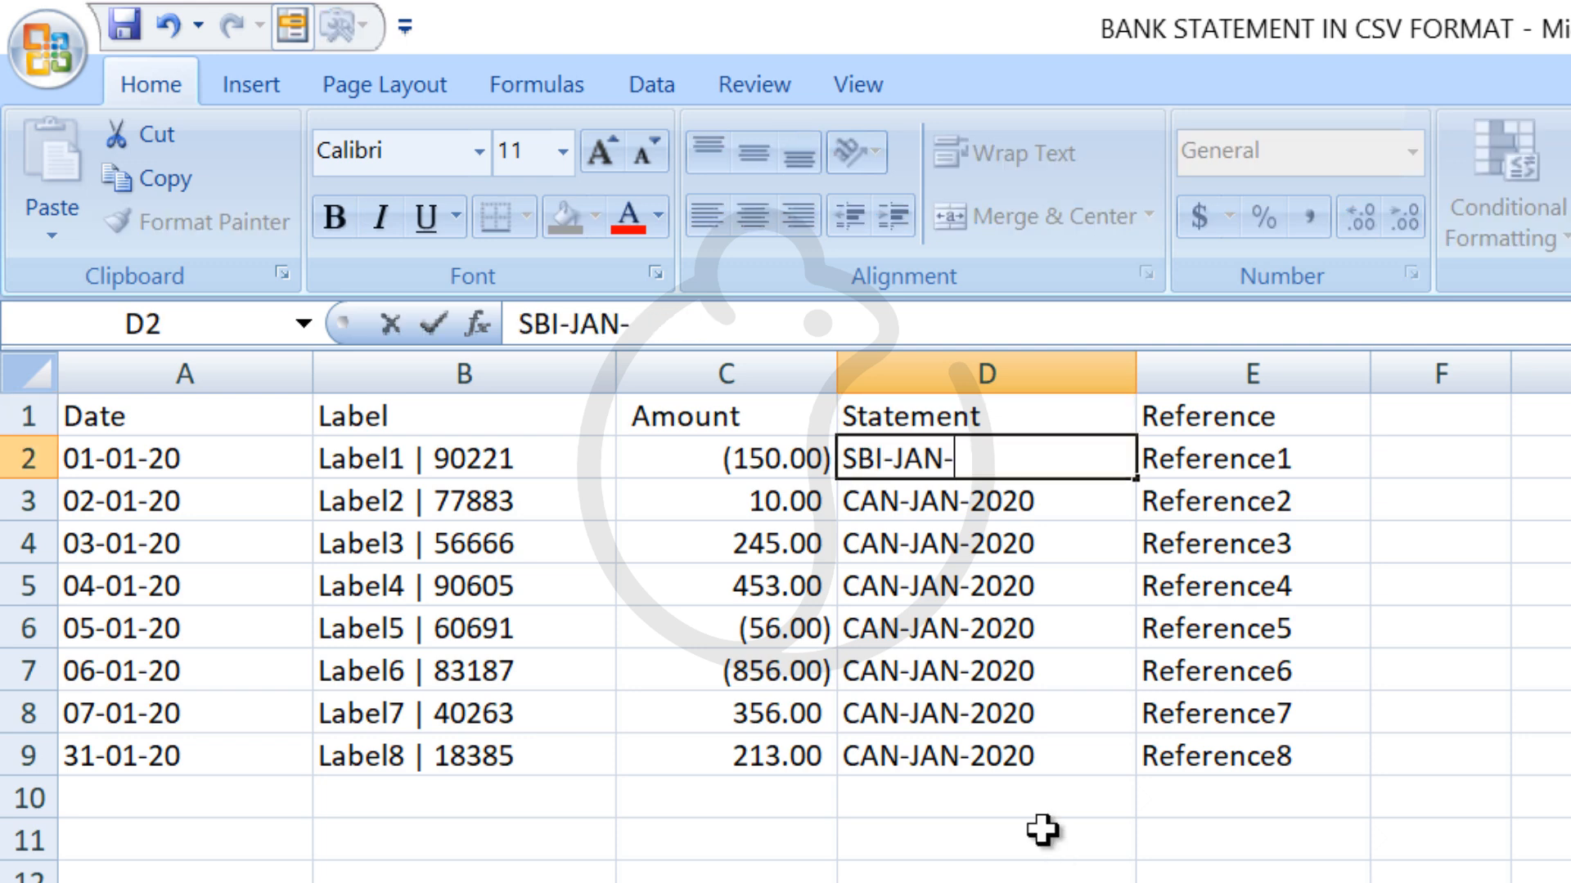
text(-2020)
key(Return)
key(Up)
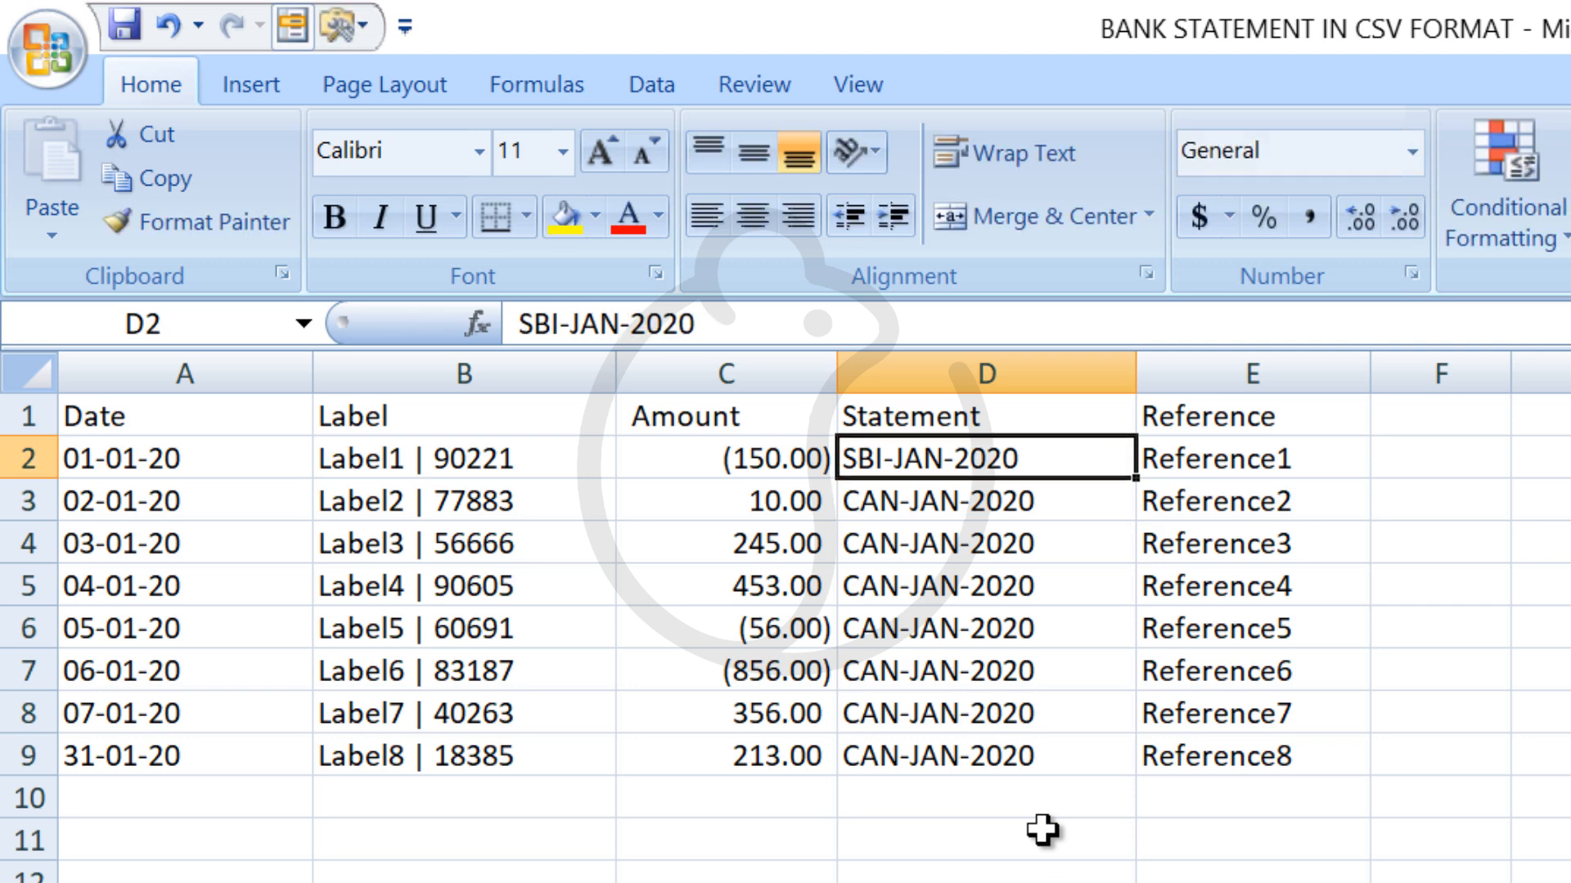
- Copy the SBI-JAN-2020 statement name from D2 down through D9 for all the transaction rows
key(ctrl+c)
key(shift+Down)
key(shift+Down)
key(shift+Down)
key(shift+Down)
key(shift+Down)
key(shift+Down)
key(shift+Down)
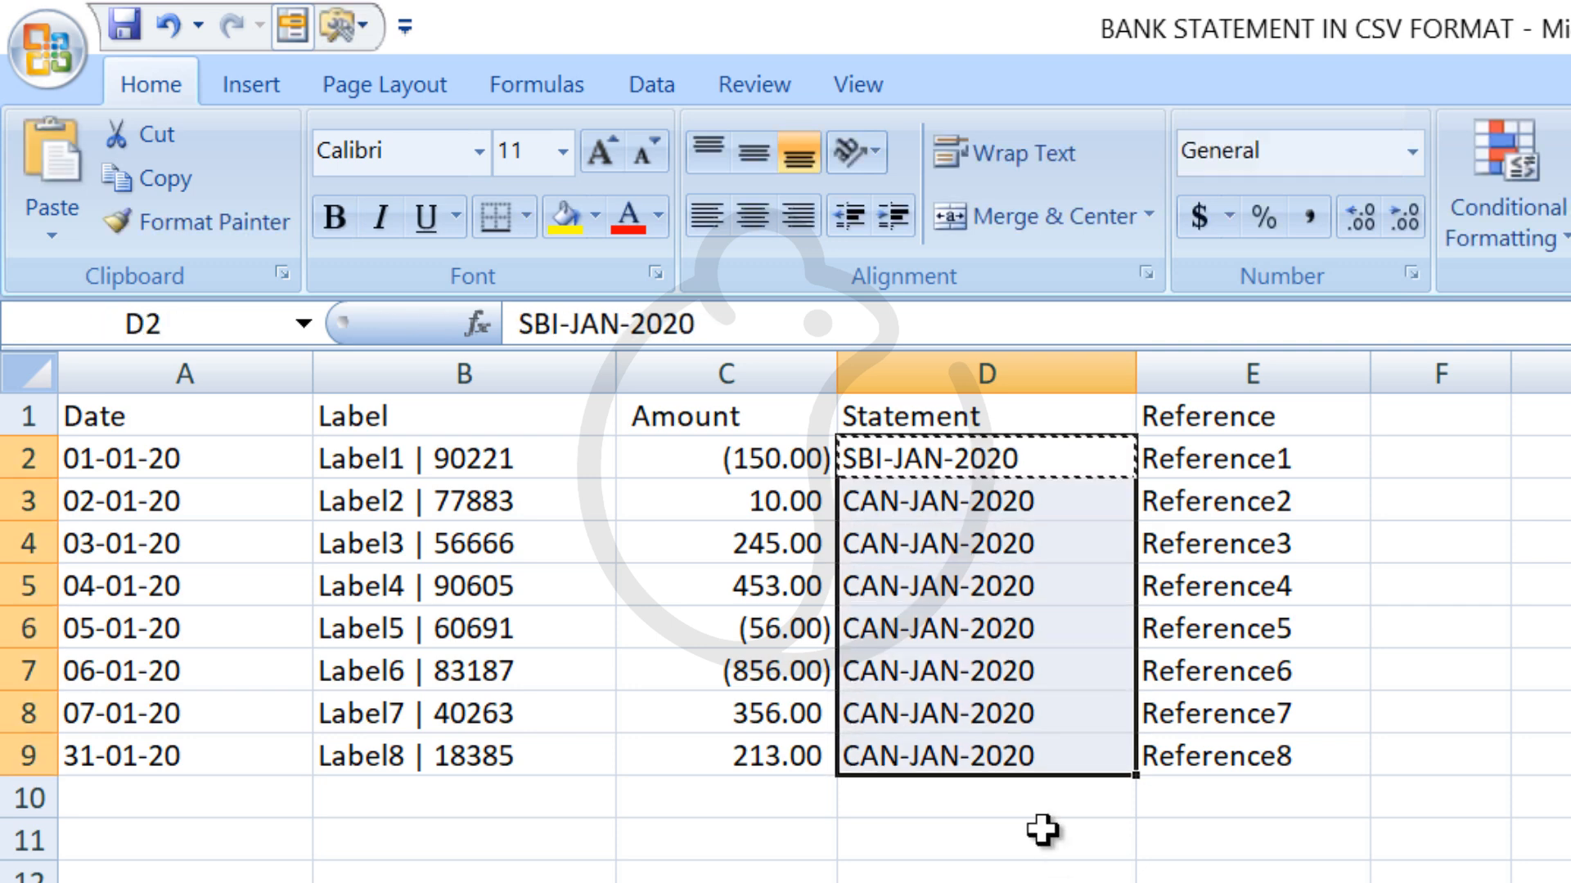
key(ctrl+v)
click(154, 294)
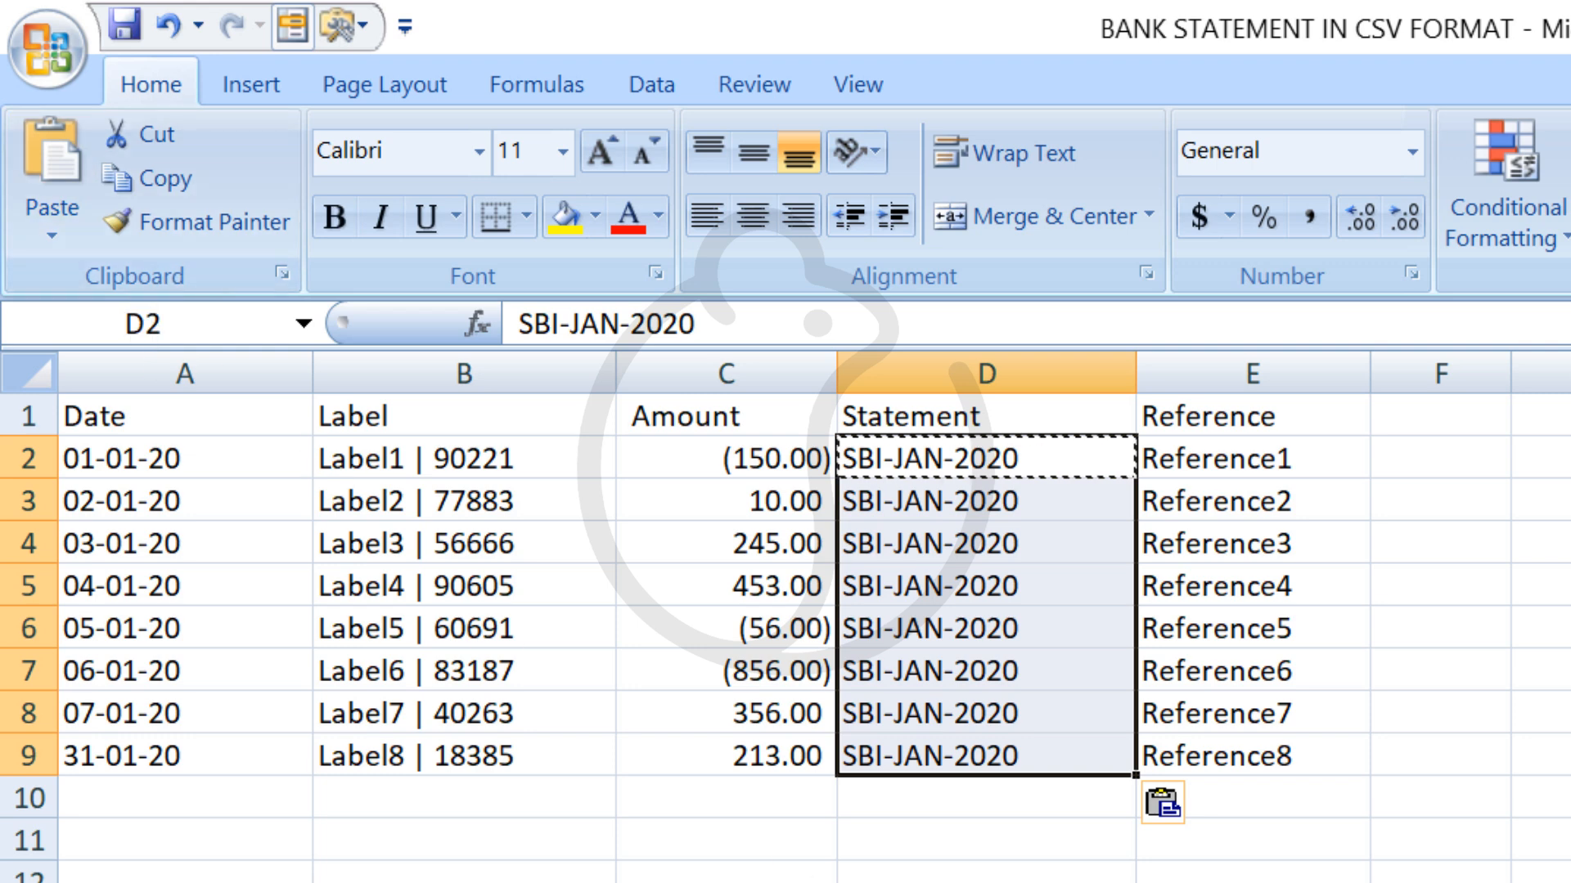
text(D13)
key(Return)
- Select the Reference header in E1 and save the bank statement, keeping the CSV format
click(1279, 414)
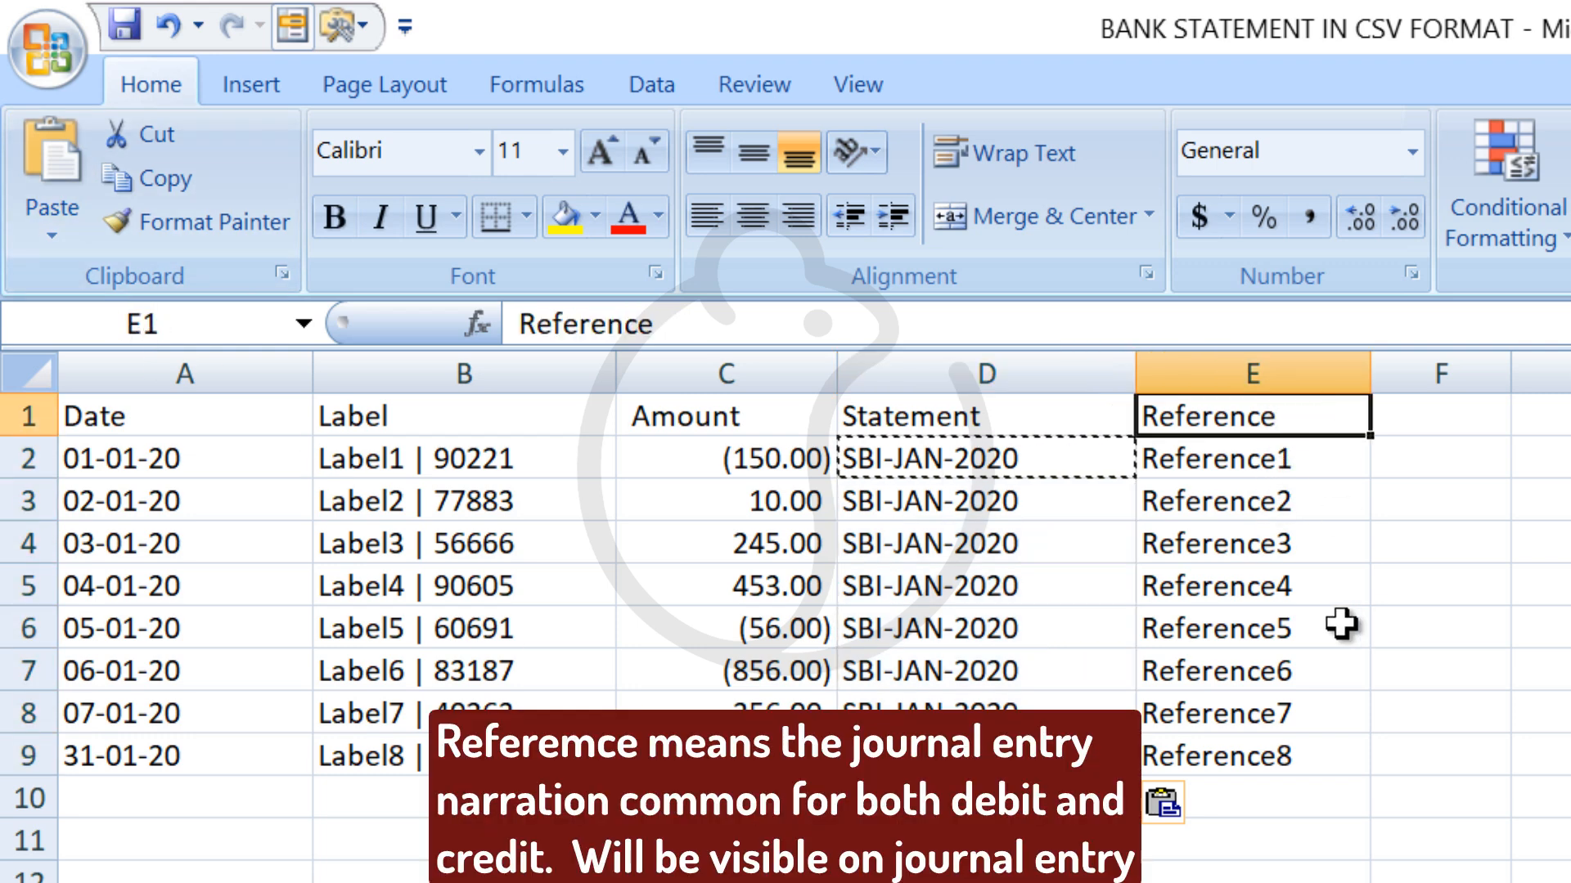
click(125, 24)
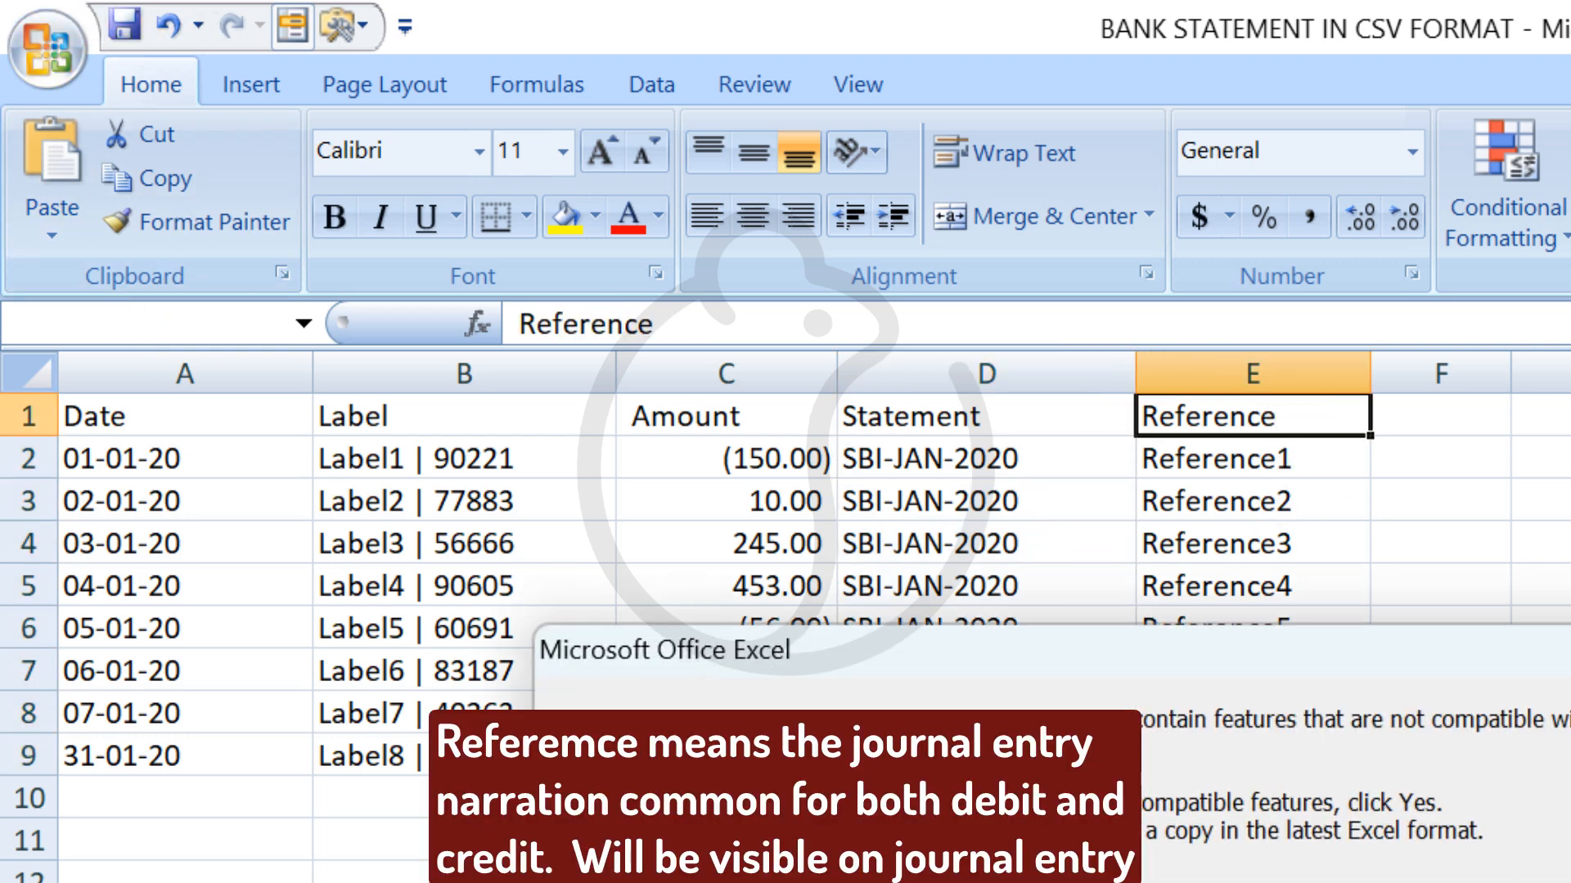
key(Return)
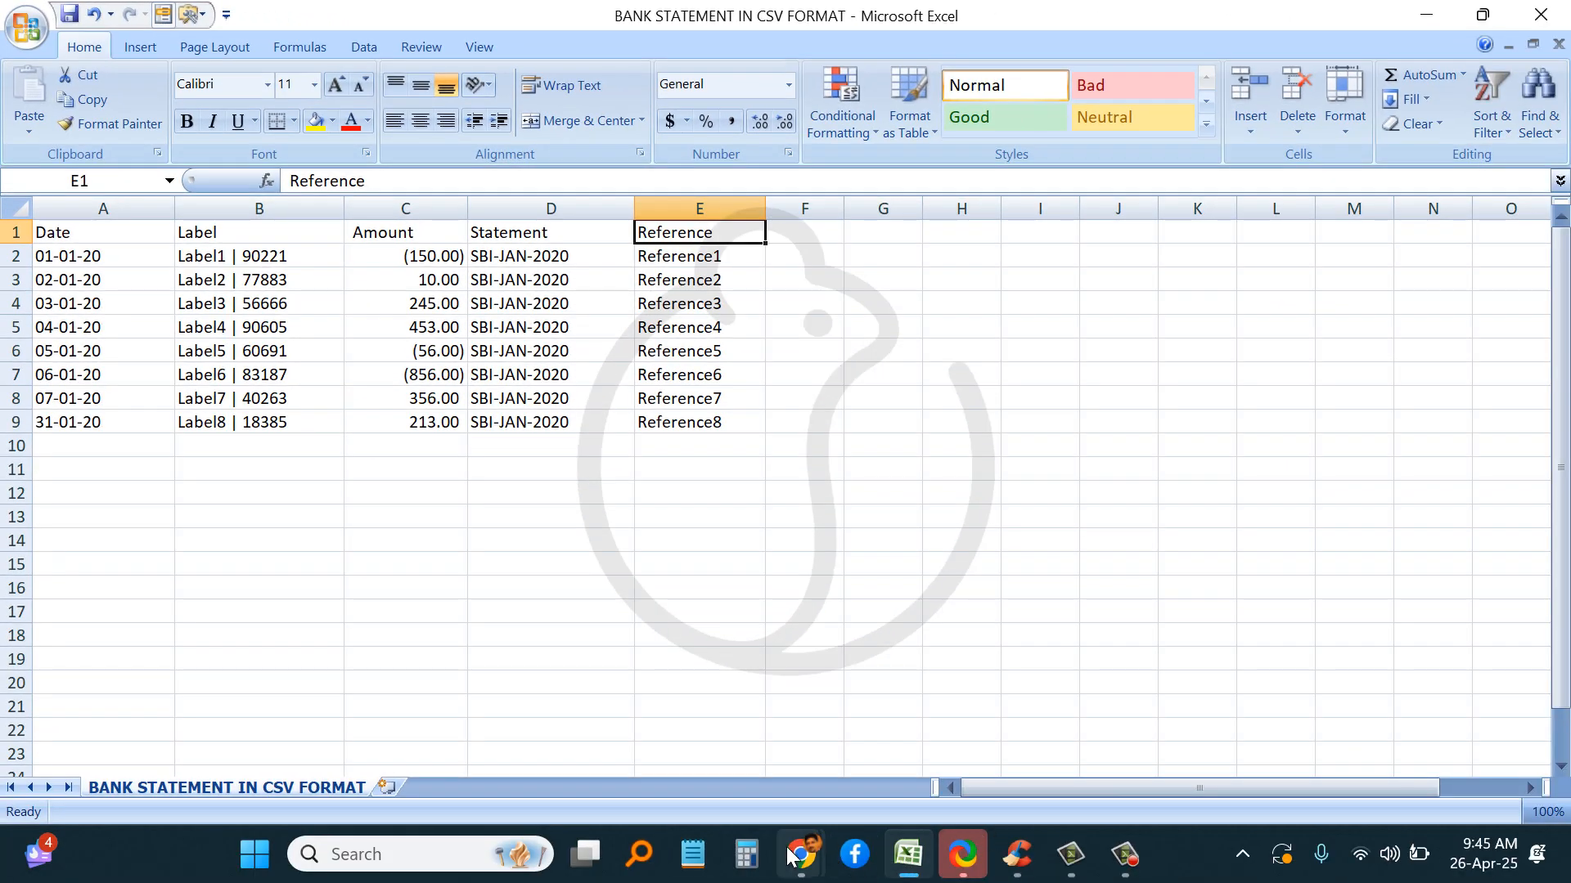
- Switch back to Odoo in Chrome and start a new draft entry in Journal Entries
mouse_move(790, 856)
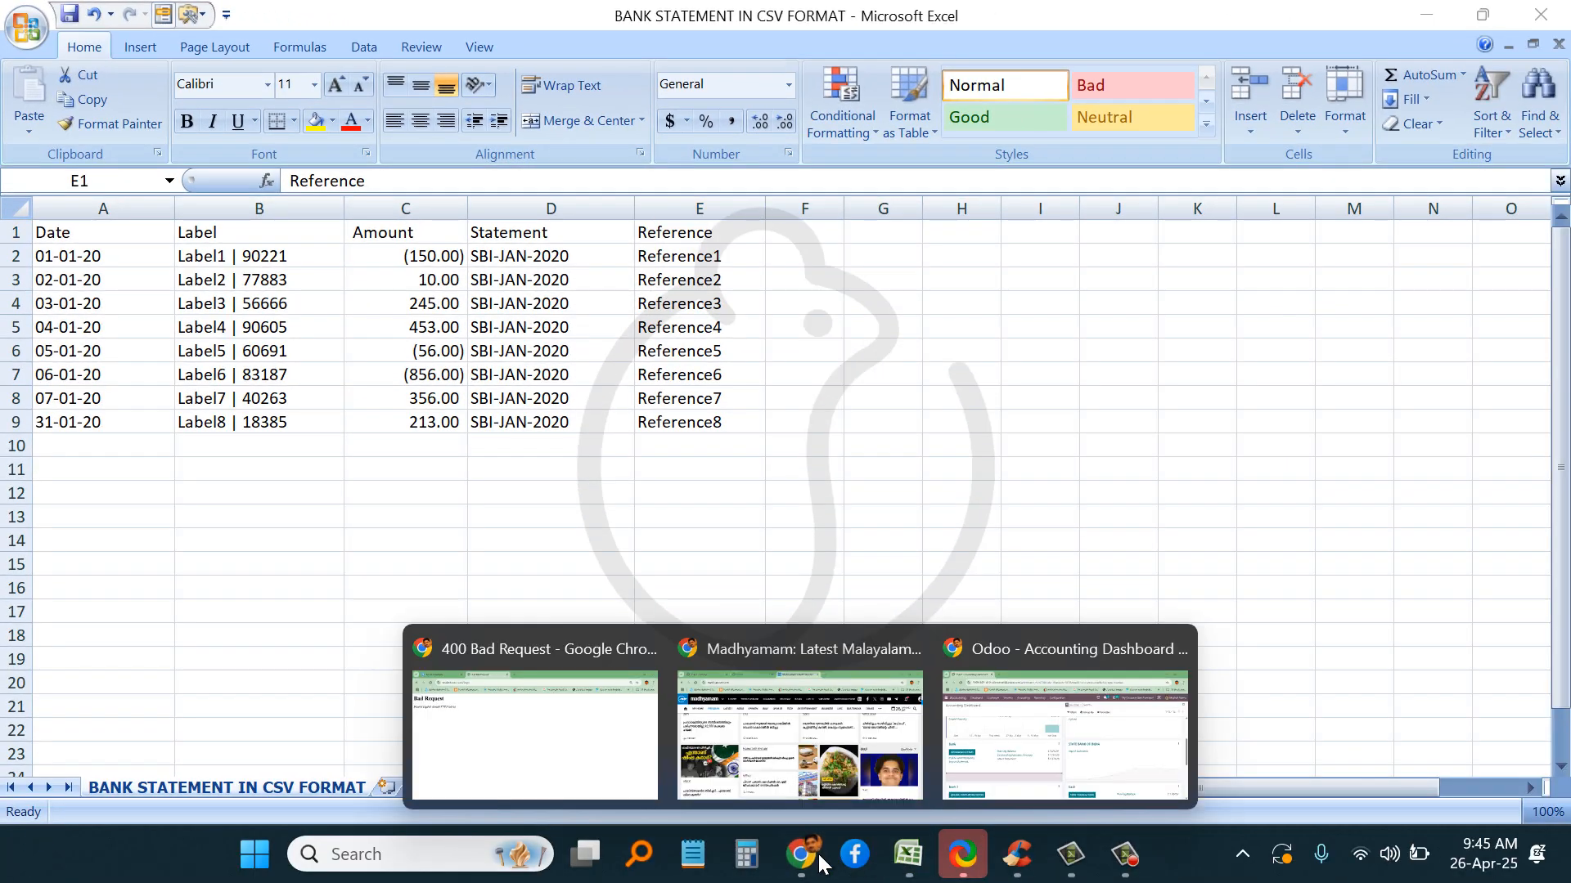
click(1065, 716)
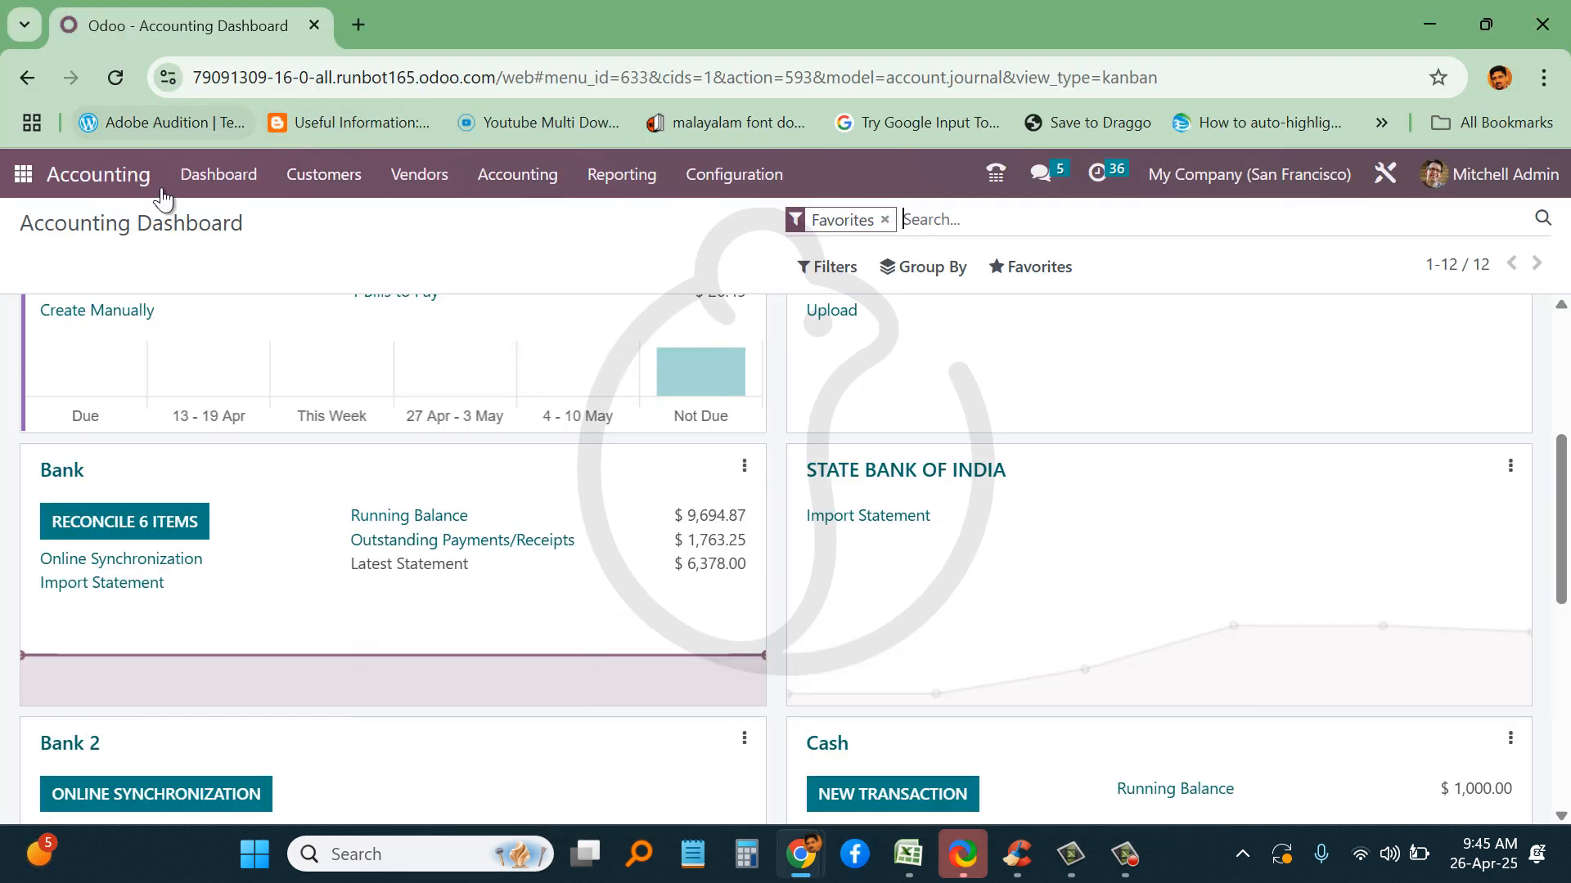
click(507, 176)
click(527, 280)
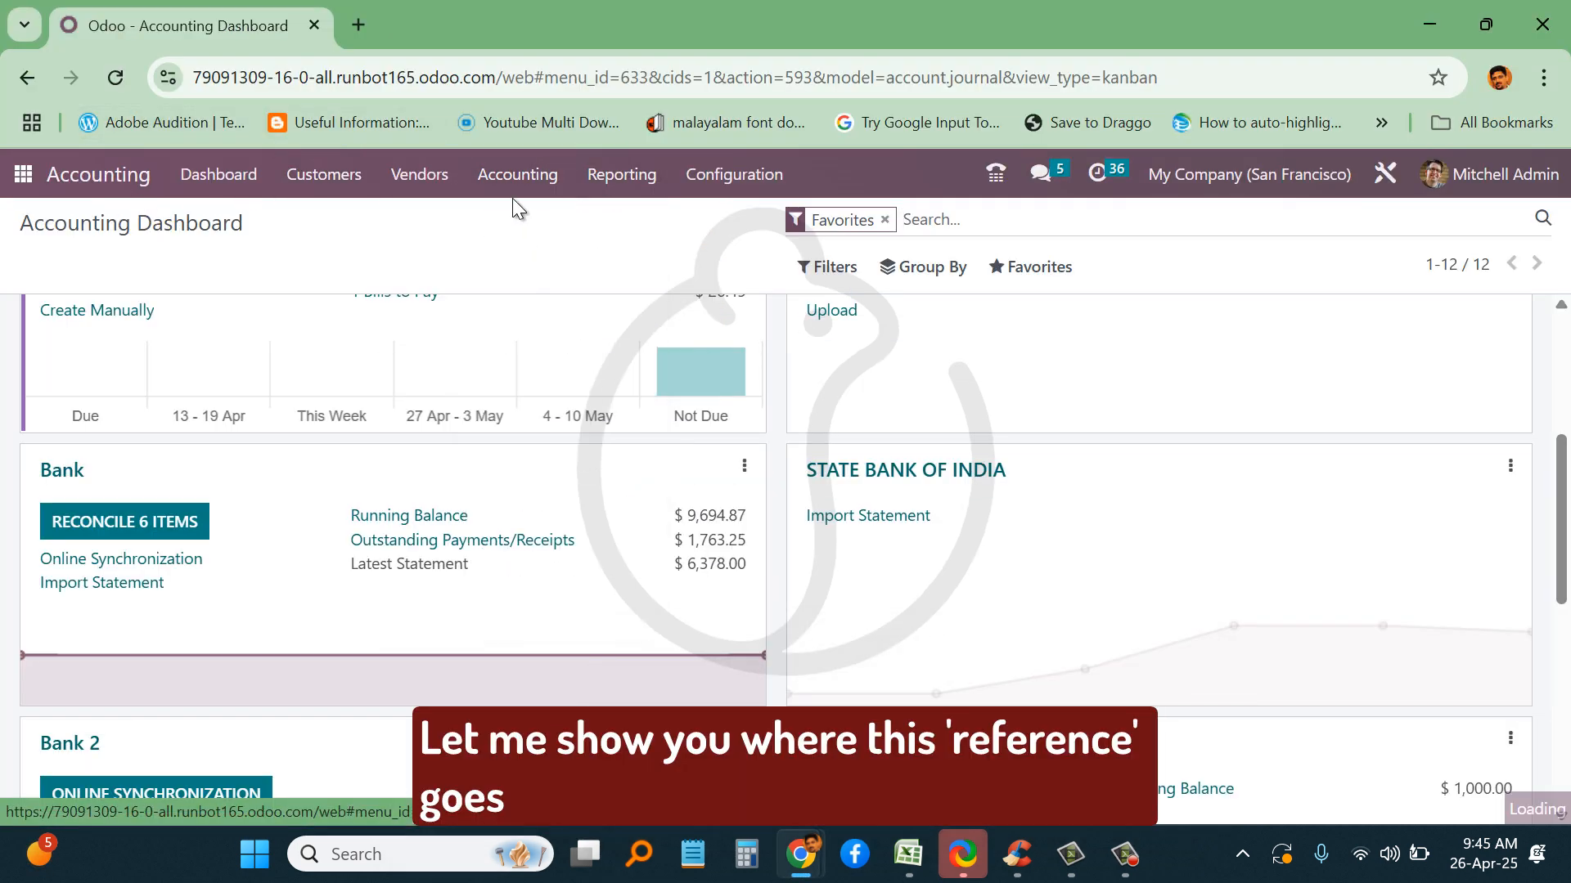
click(507, 185)
click(542, 253)
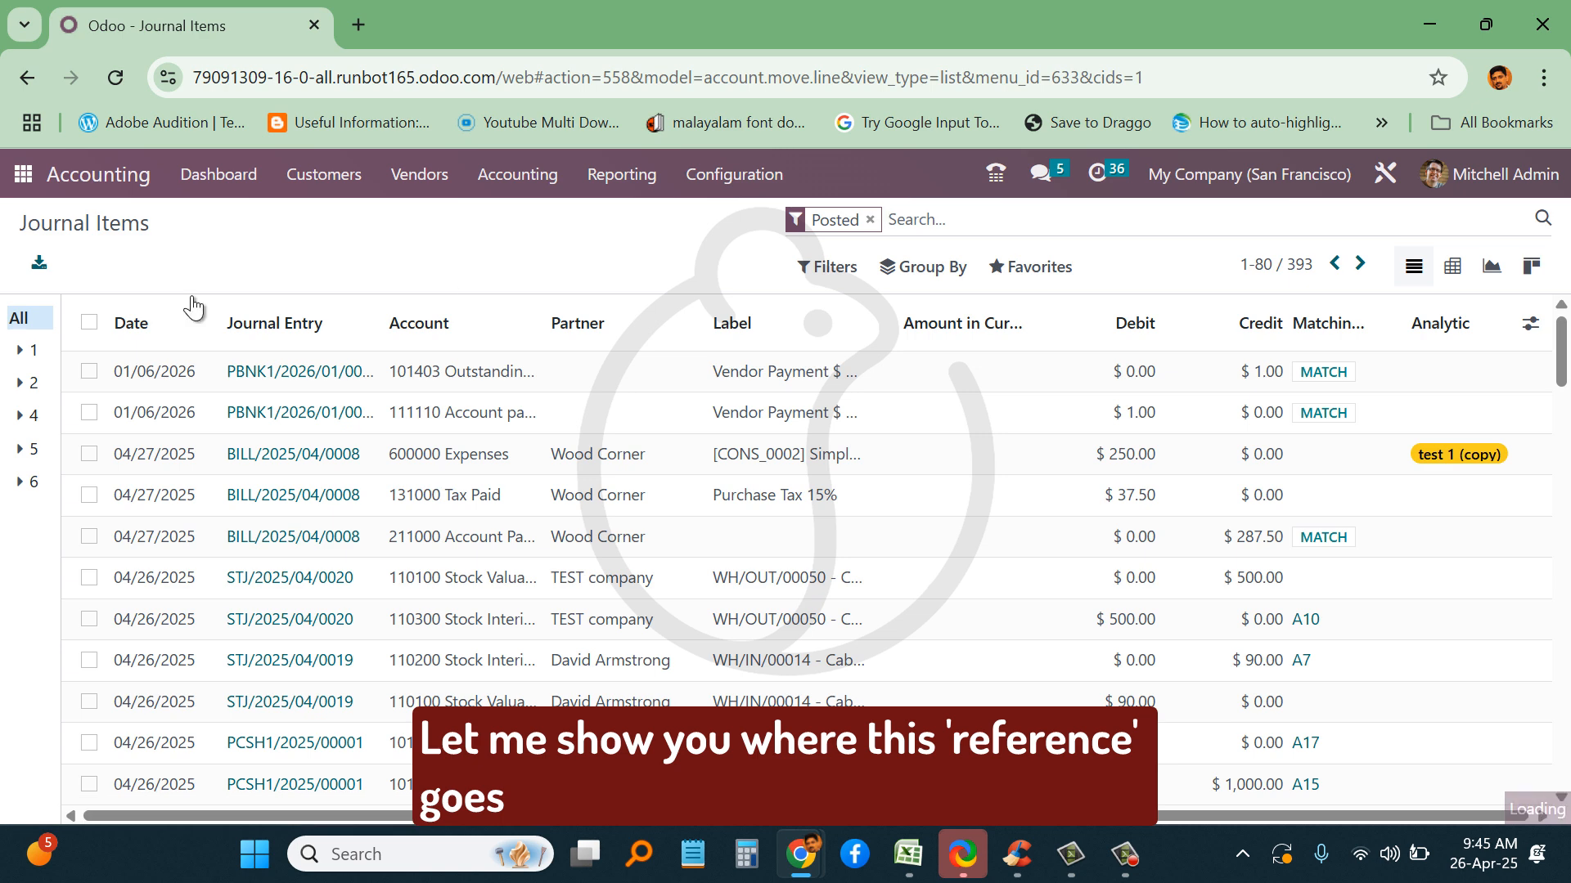
click(39, 265)
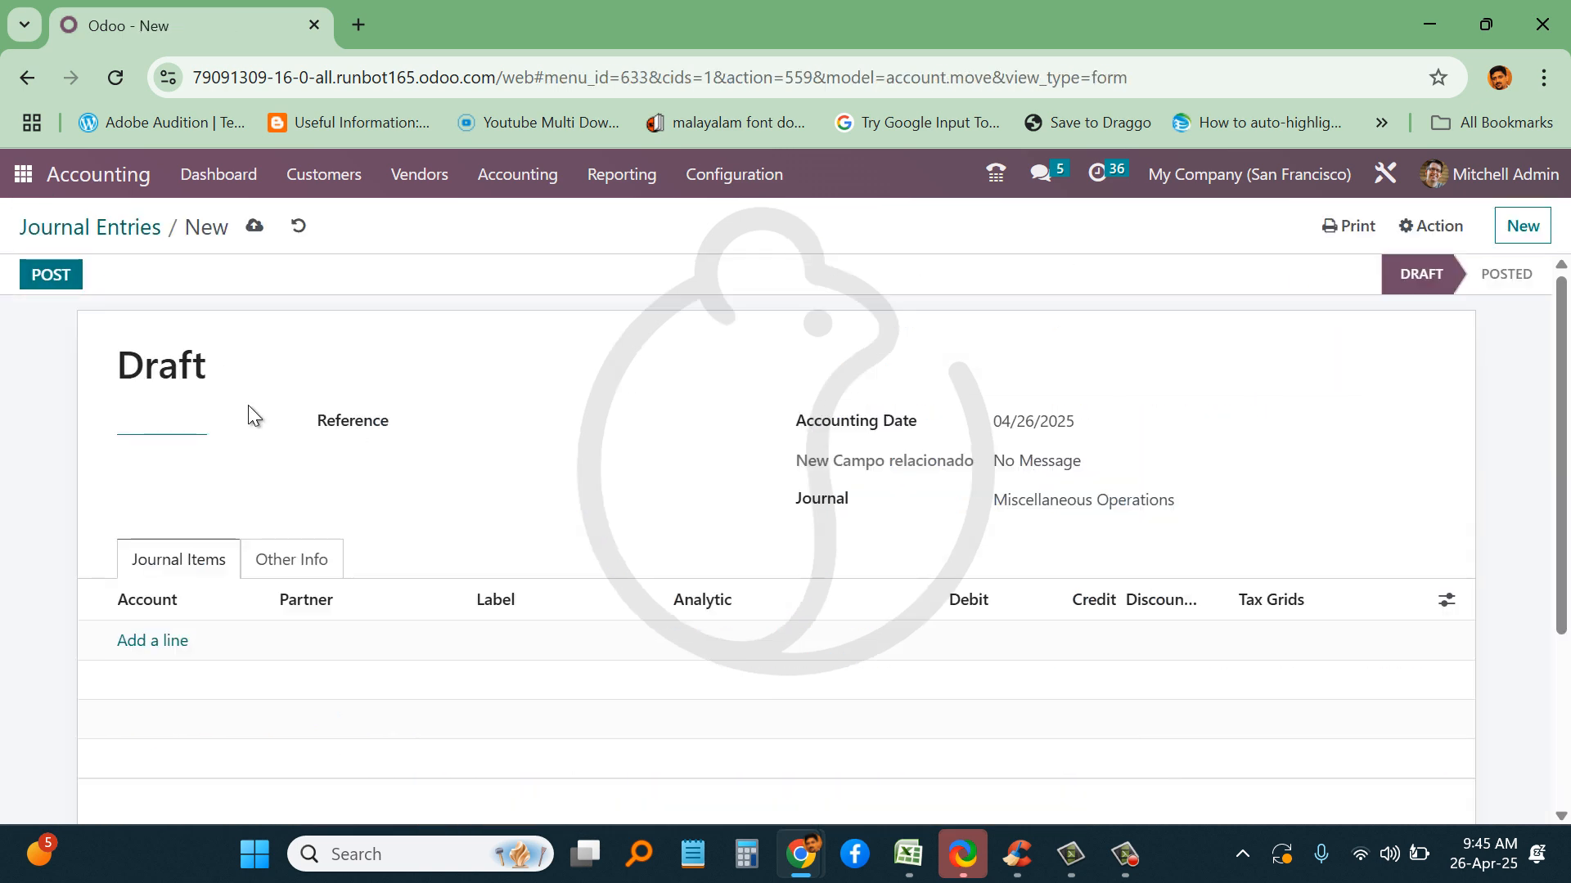
click(188, 427)
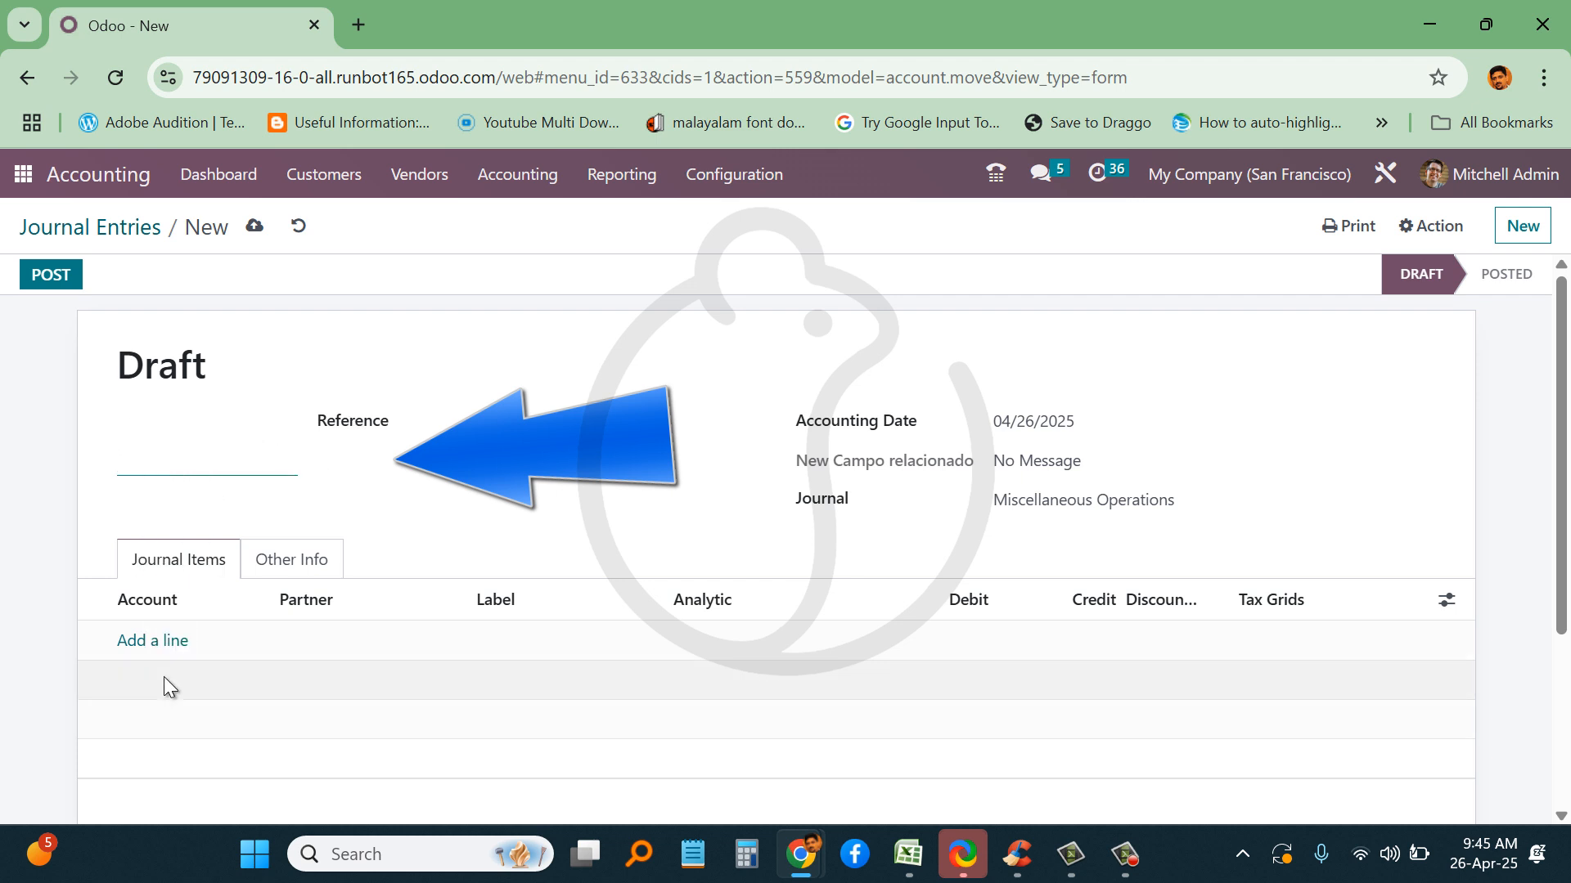
- Add a journal item line for account 600000 Expenses with the label EXPENESFSFS and a debit of 1,000.00
click(161, 644)
click(164, 647)
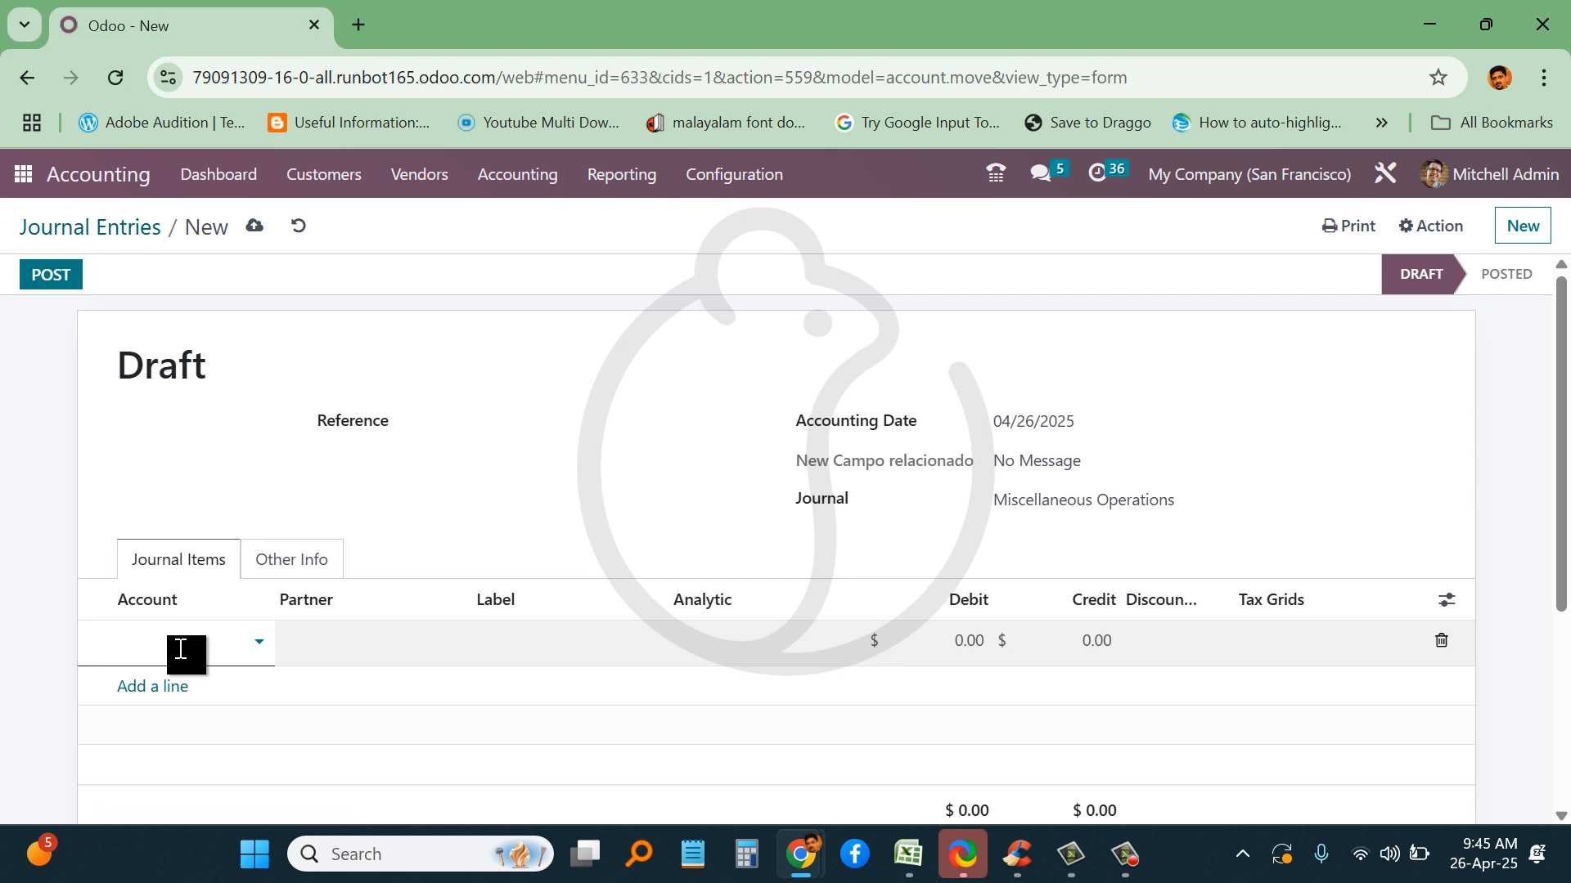
text(EXP)
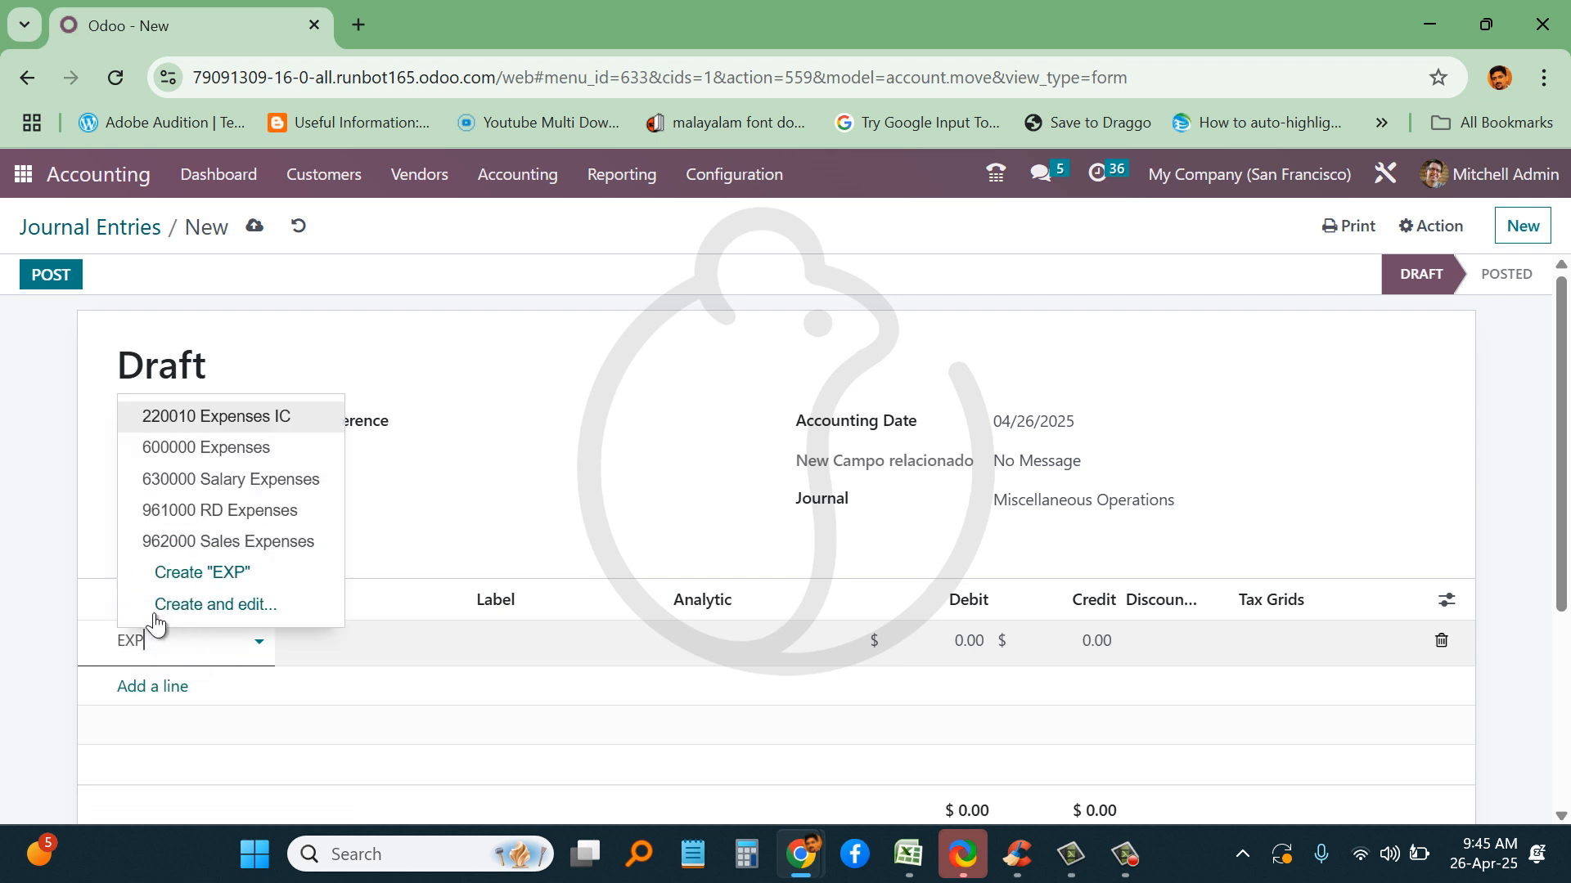
click(247, 462)
click(553, 654)
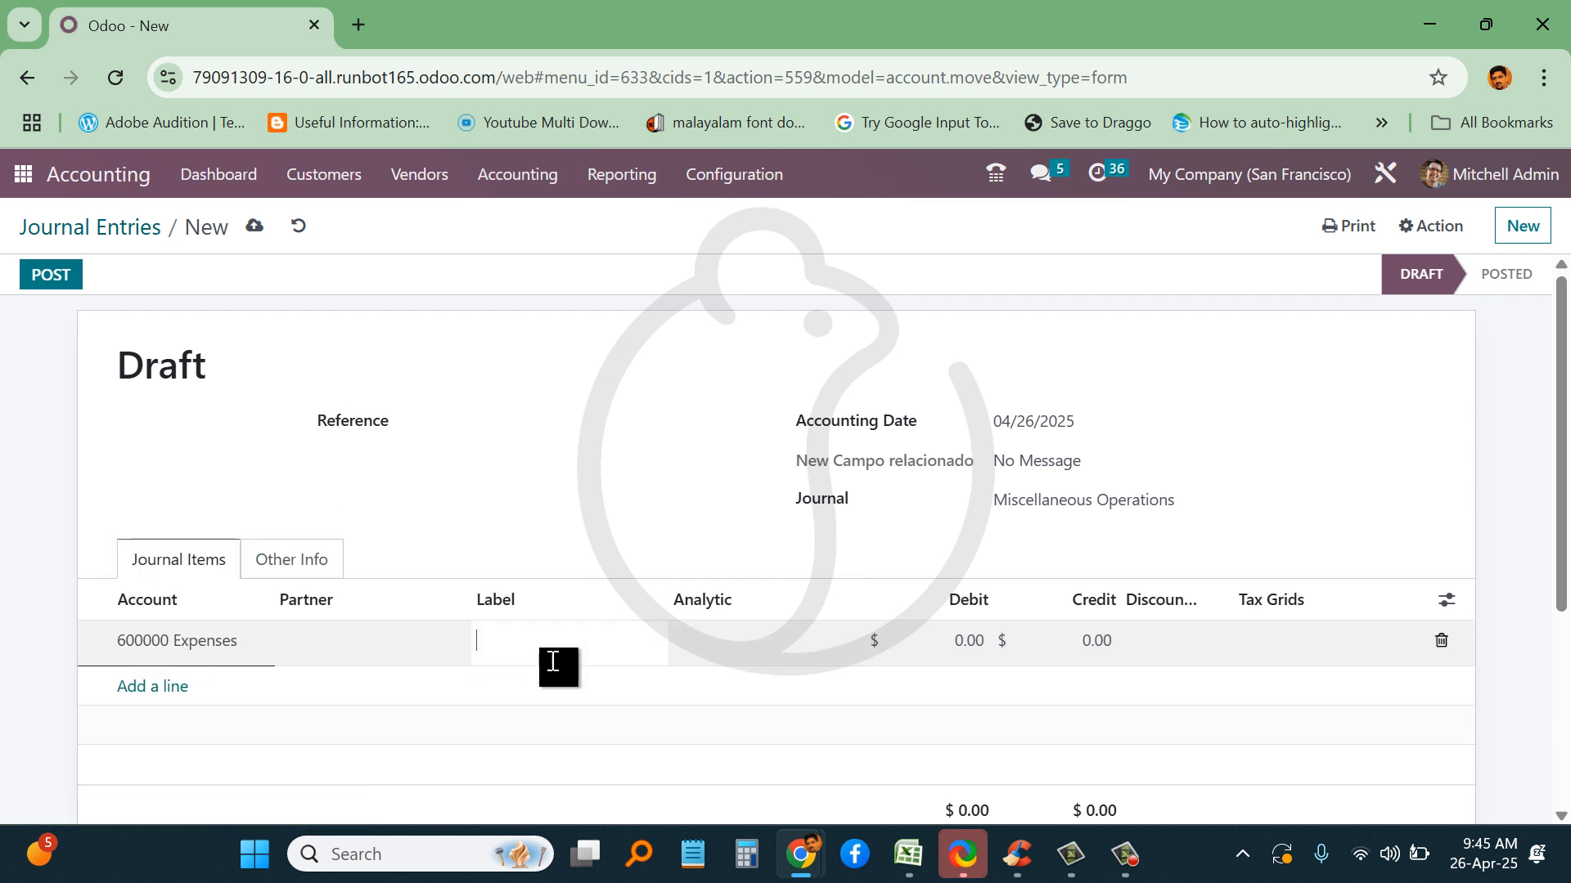
text(EXPE)
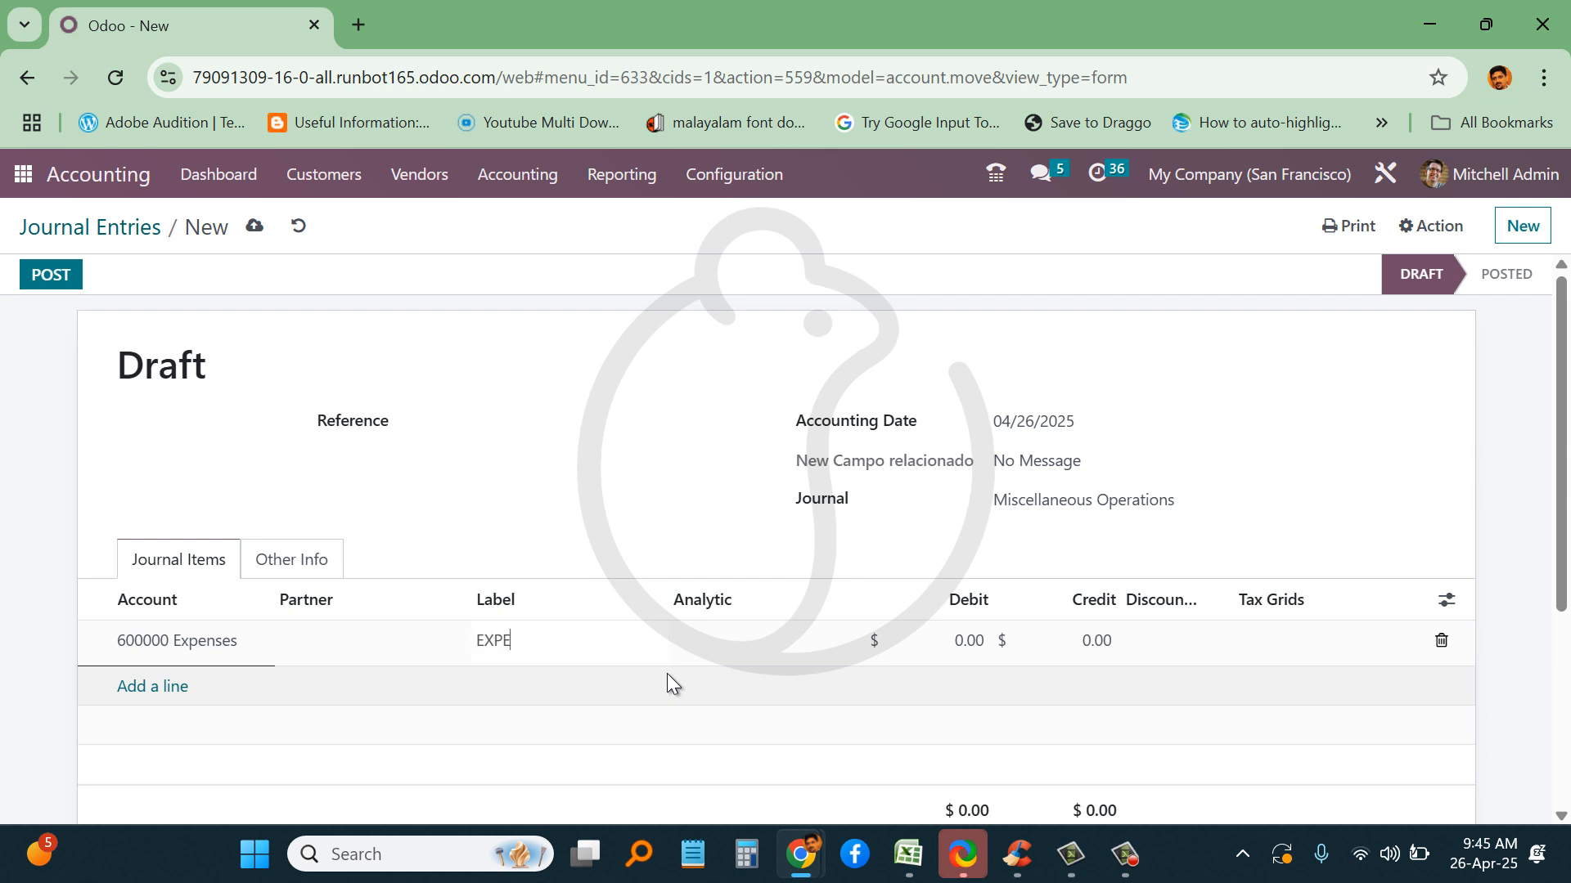
text(NESFSFS)
click(939, 651)
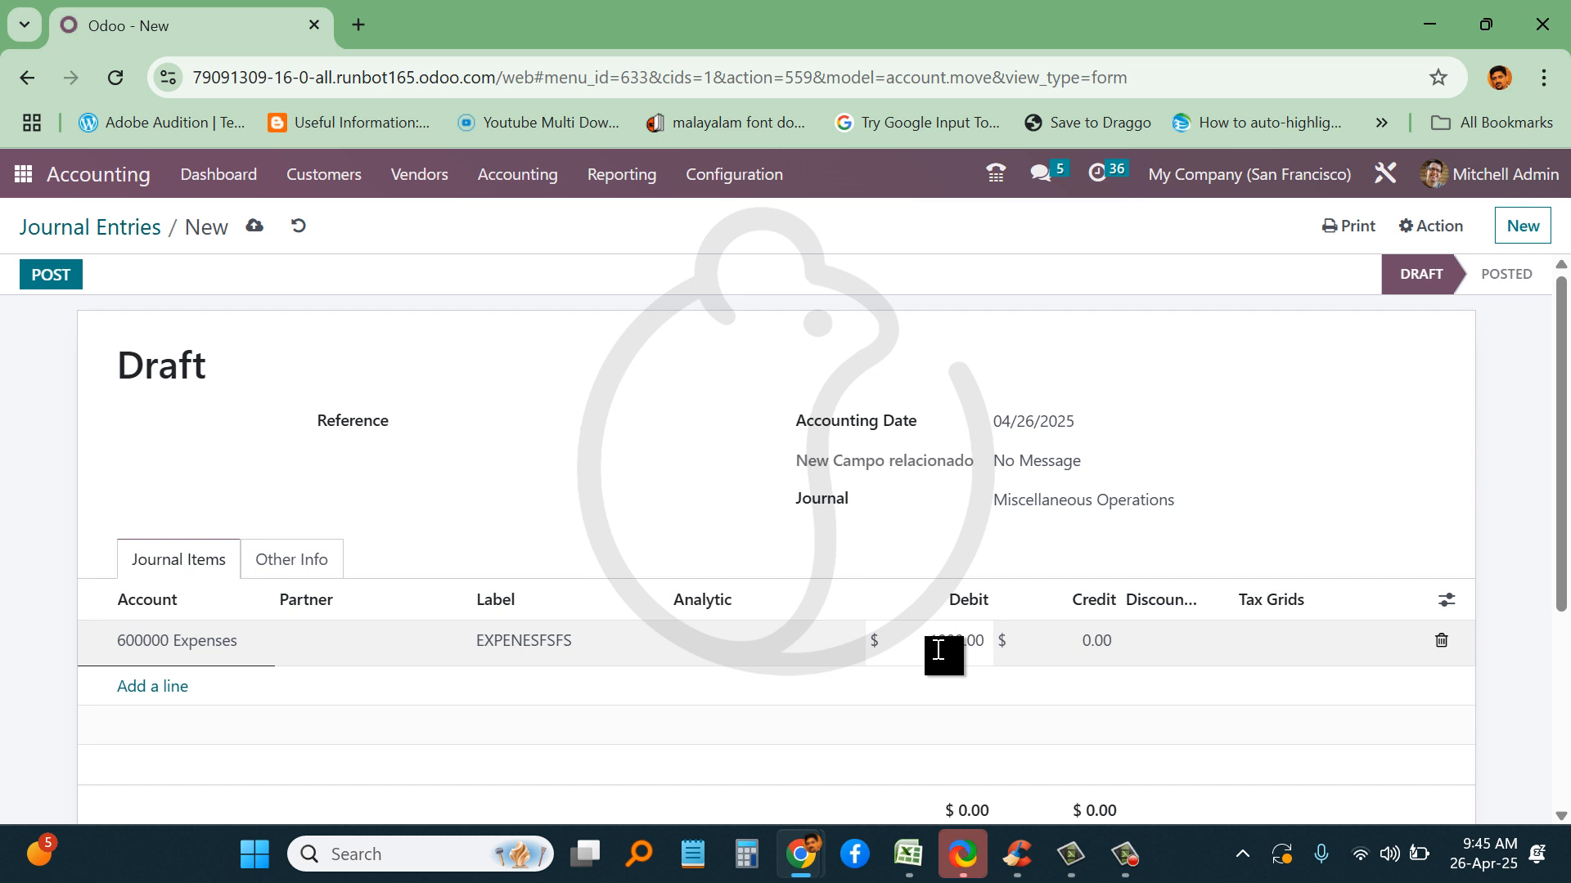
- Add a second journal item line for account 101501 Cash with the label CASH as the credit side
click(152, 687)
text(CA)
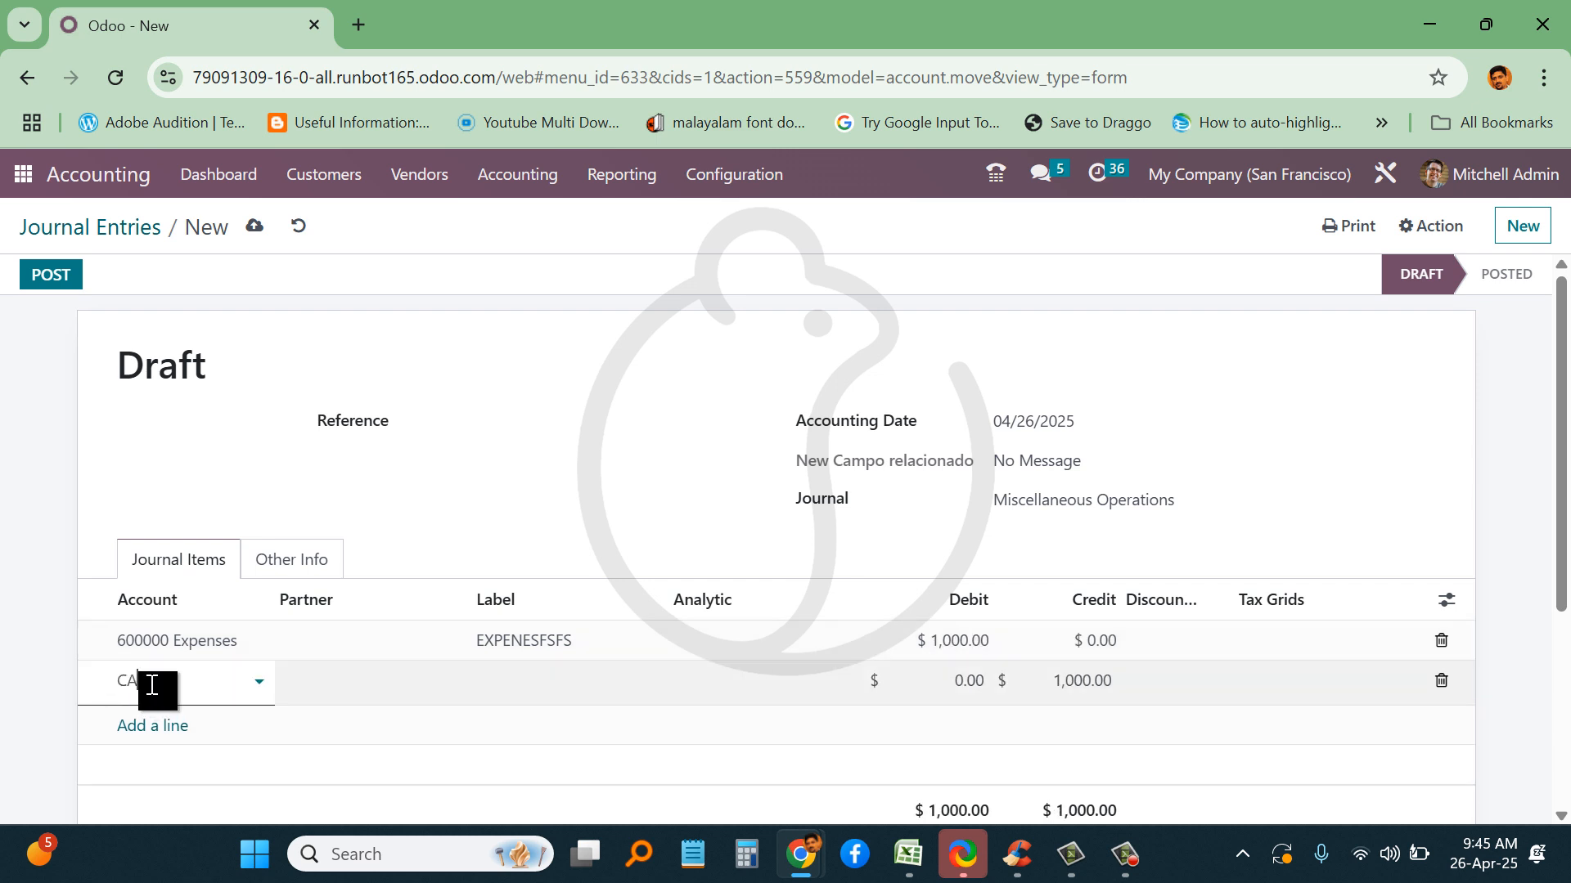
text(S)
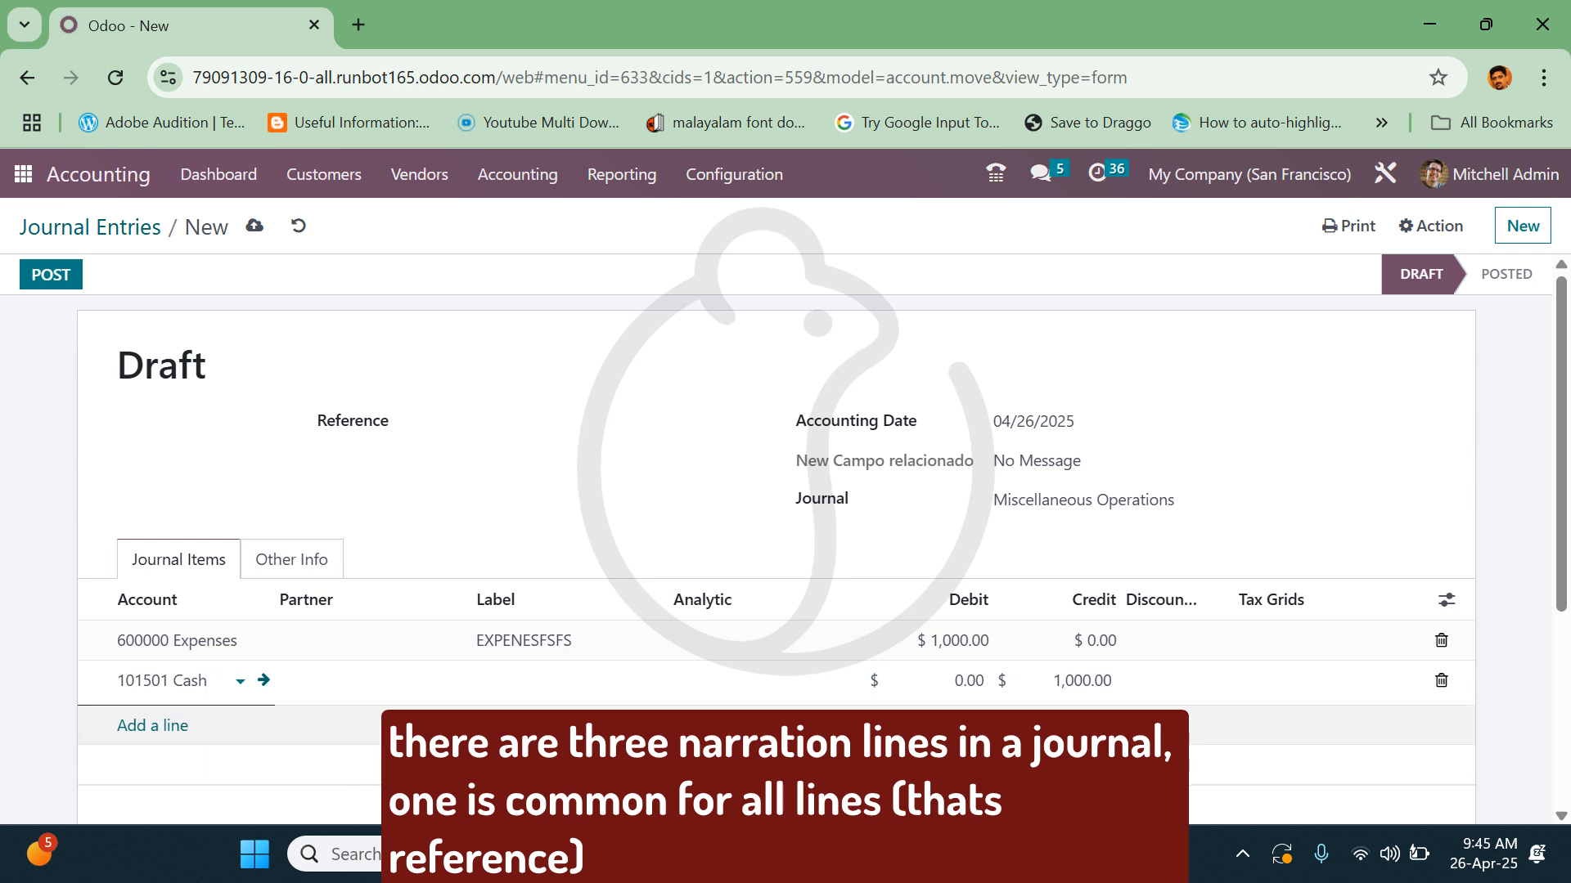
click(582, 687)
text(CASG)
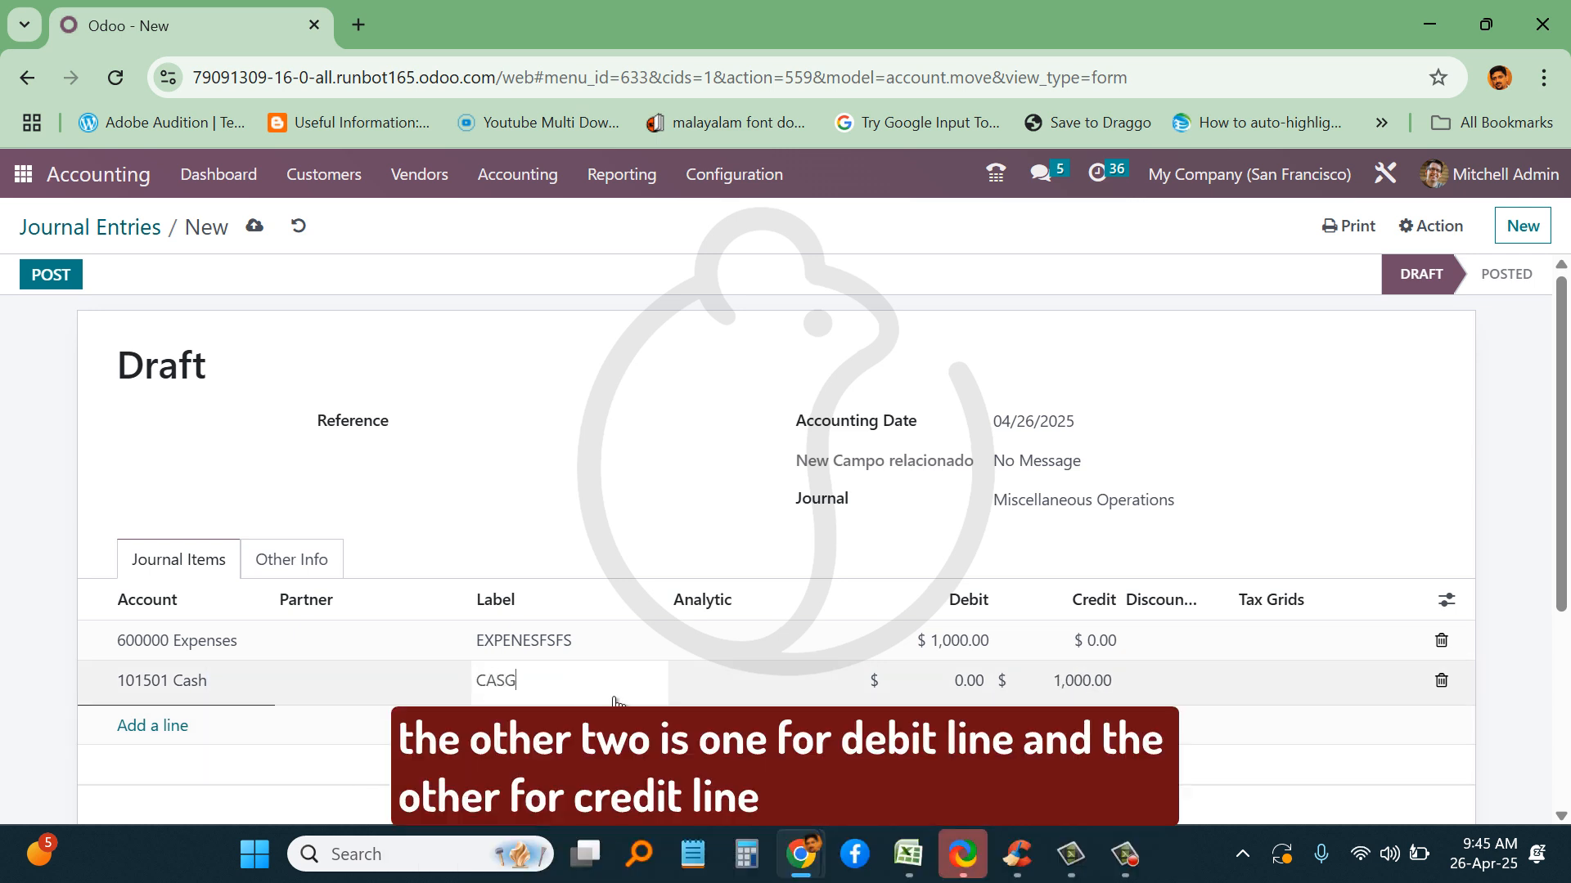
key(BackSpace)
text(H)
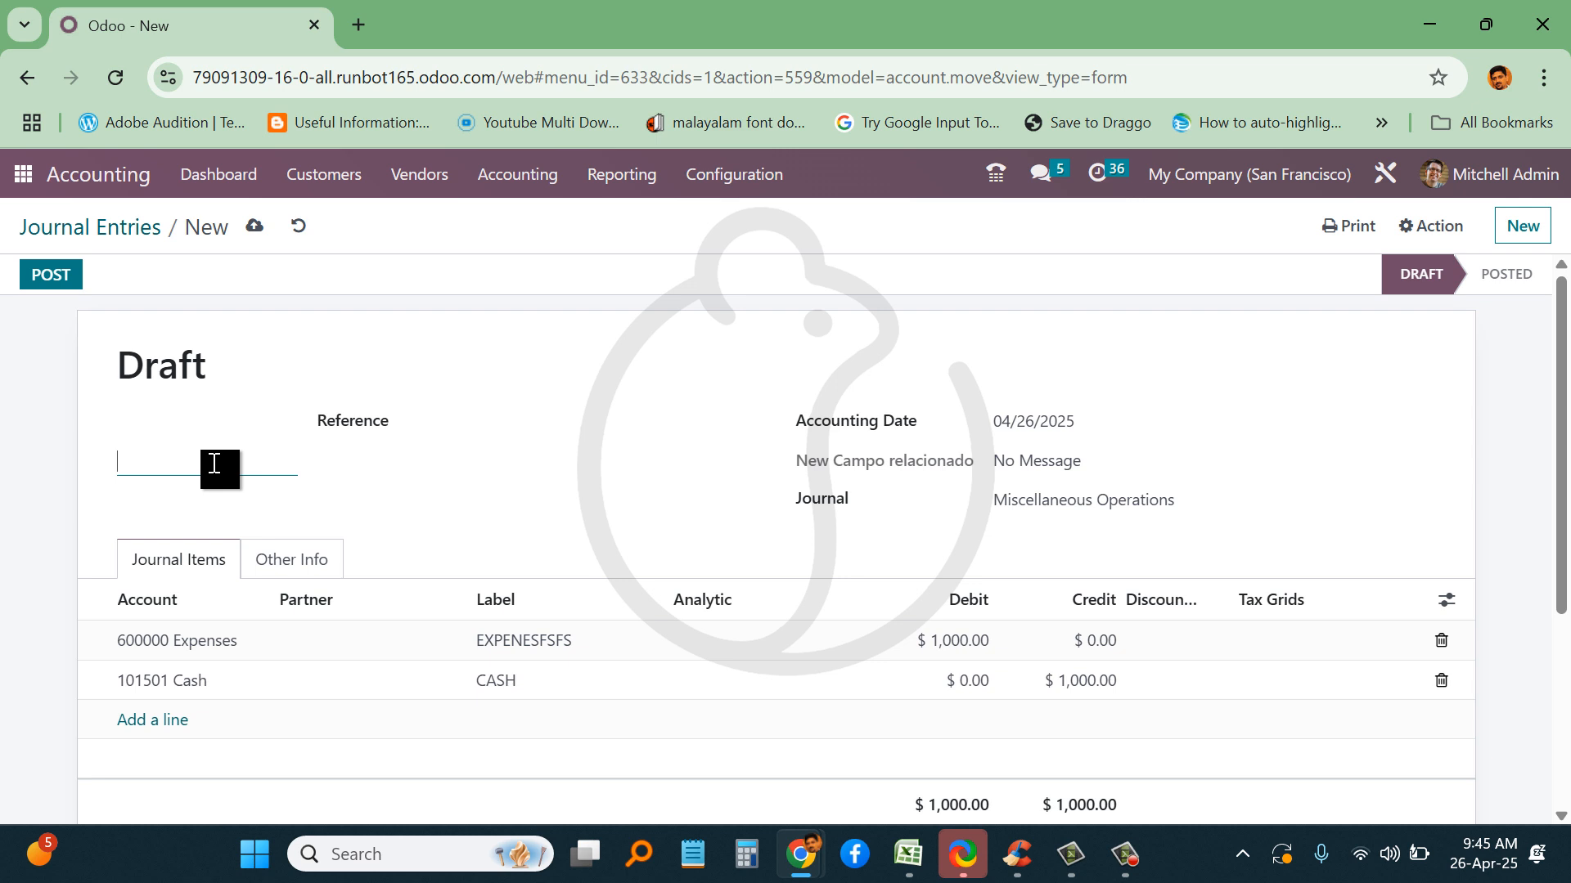
- Post the journal entry with the reference AFJASFSALFJASLFJLAJFLA and return to the State Bank of India journal on the Accounting Dashboard
text(FLA)
click(47, 277)
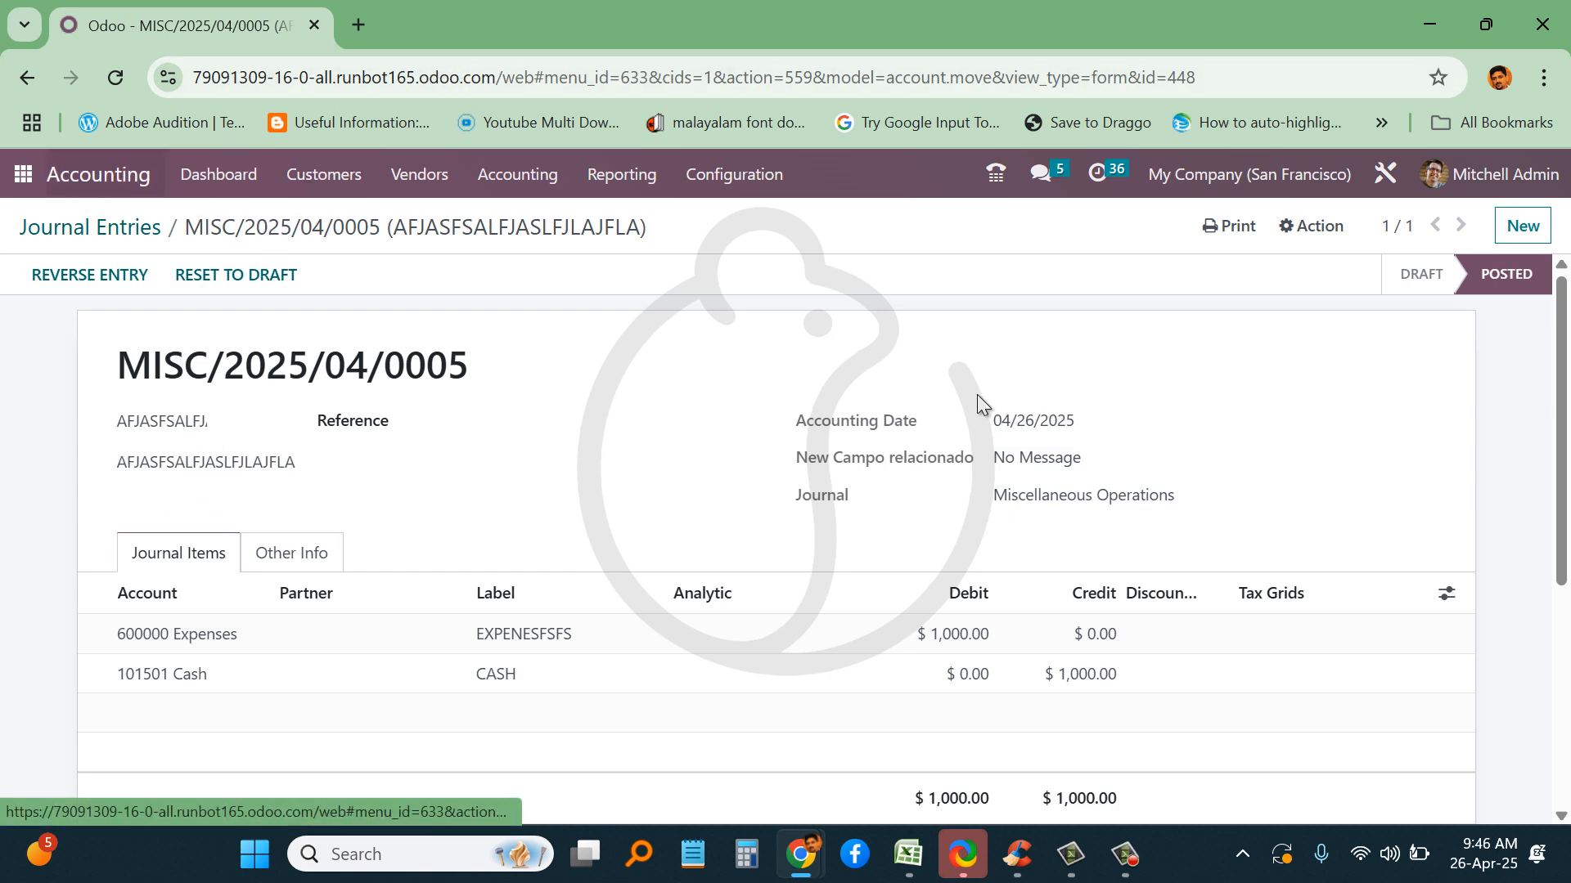
scroll(967, 609, down, 4)
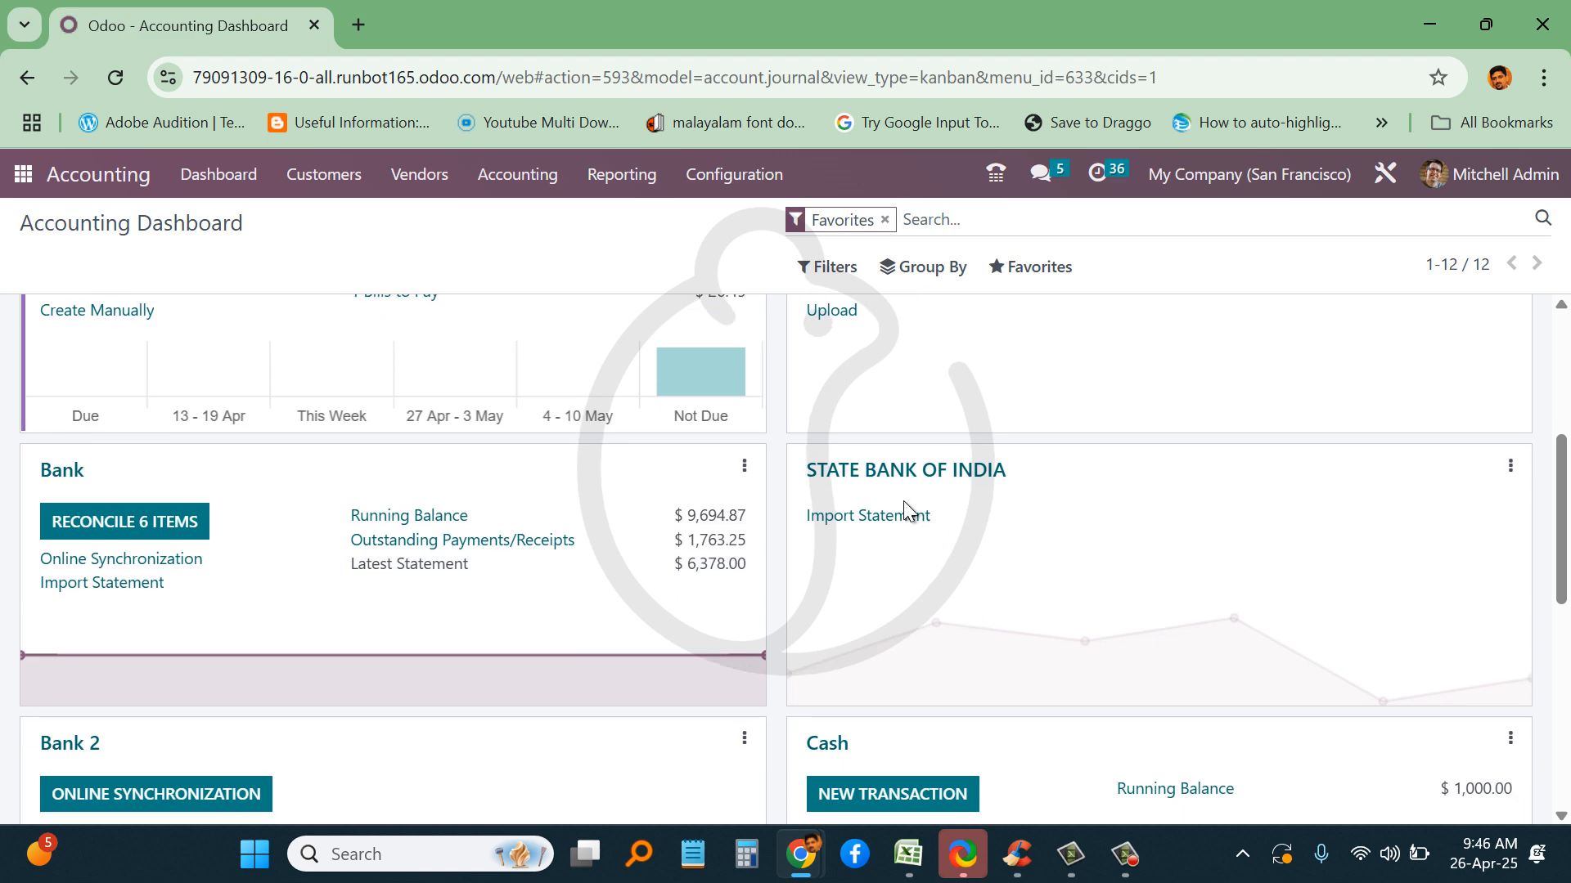
- Switch to the bank statement in Excel and save it again, keeping the CSV format
click(909, 855)
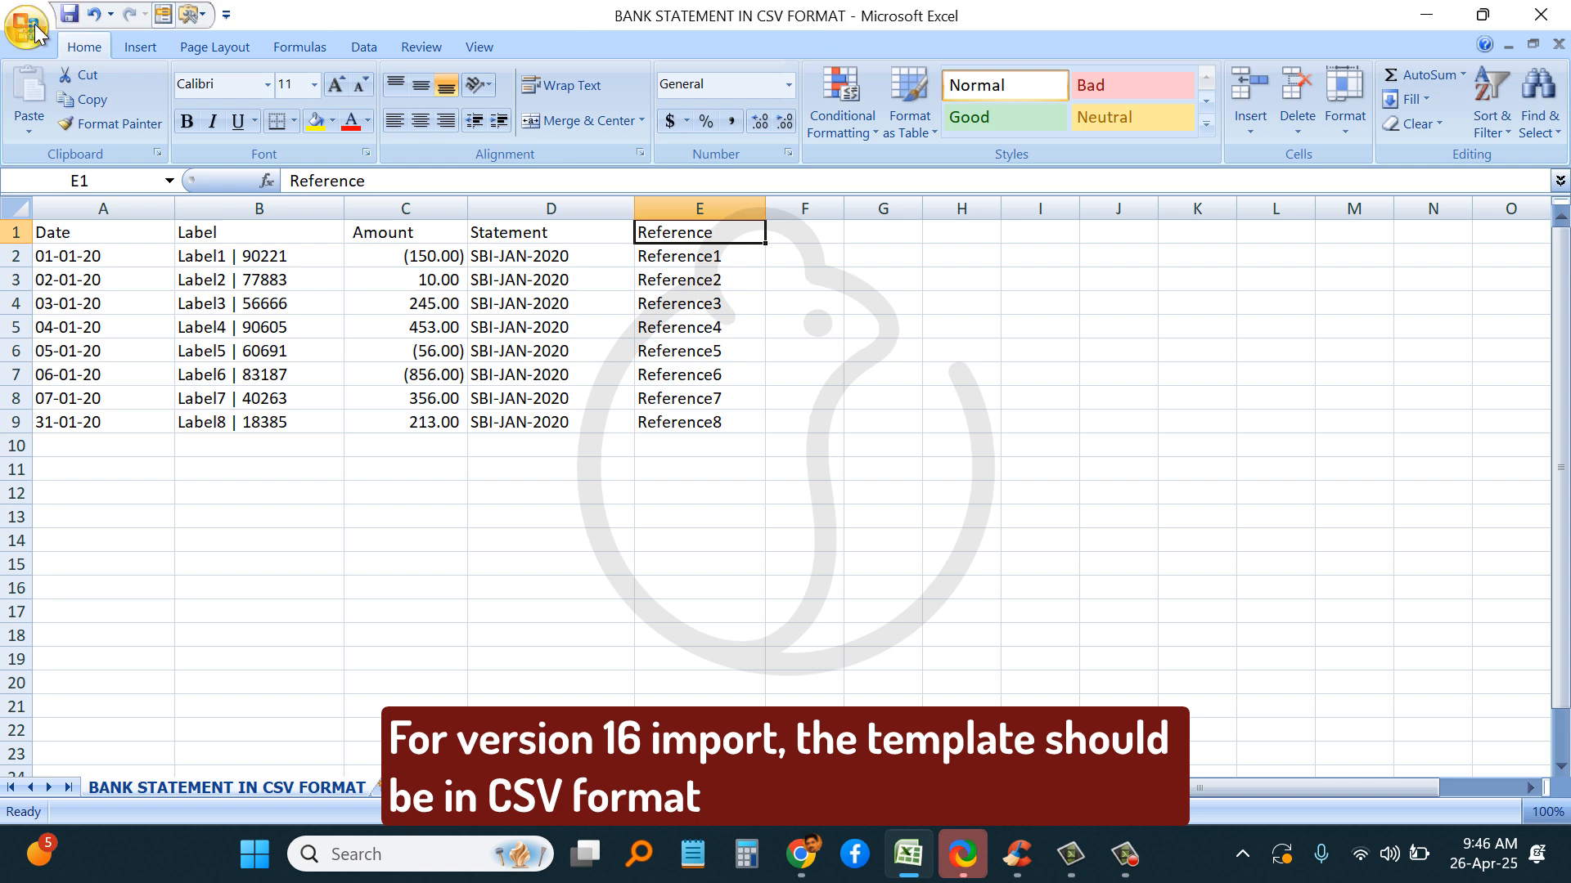
click(68, 15)
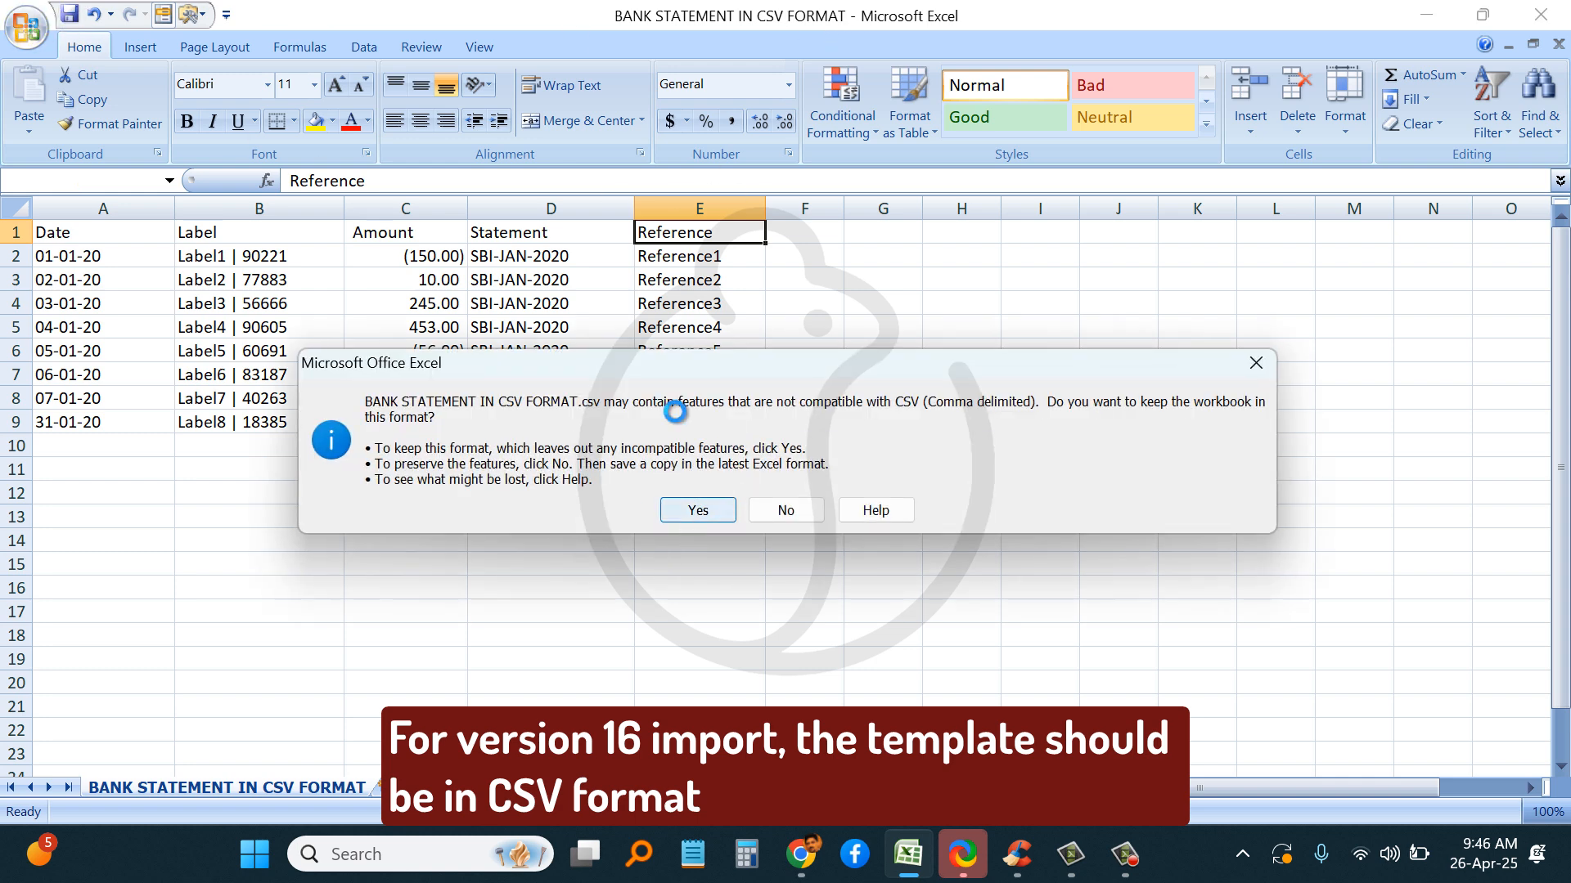
click(695, 510)
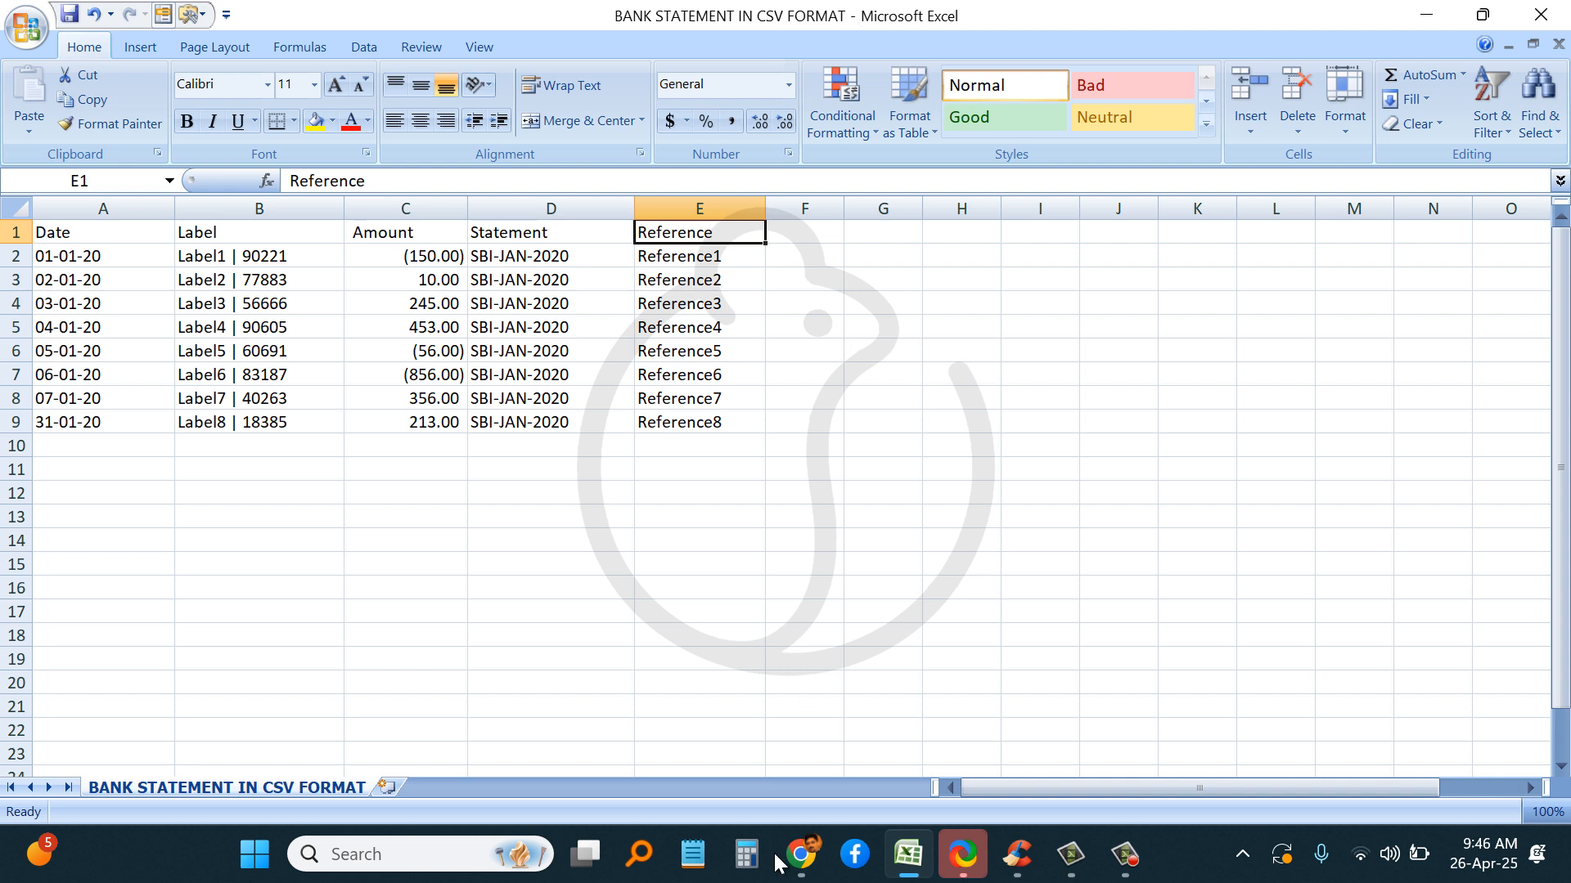
- Switch back to Odoo and load the file BANK STATEMENT IN CSV FORMAT into the State Bank of India journal's statement import
click(800, 854)
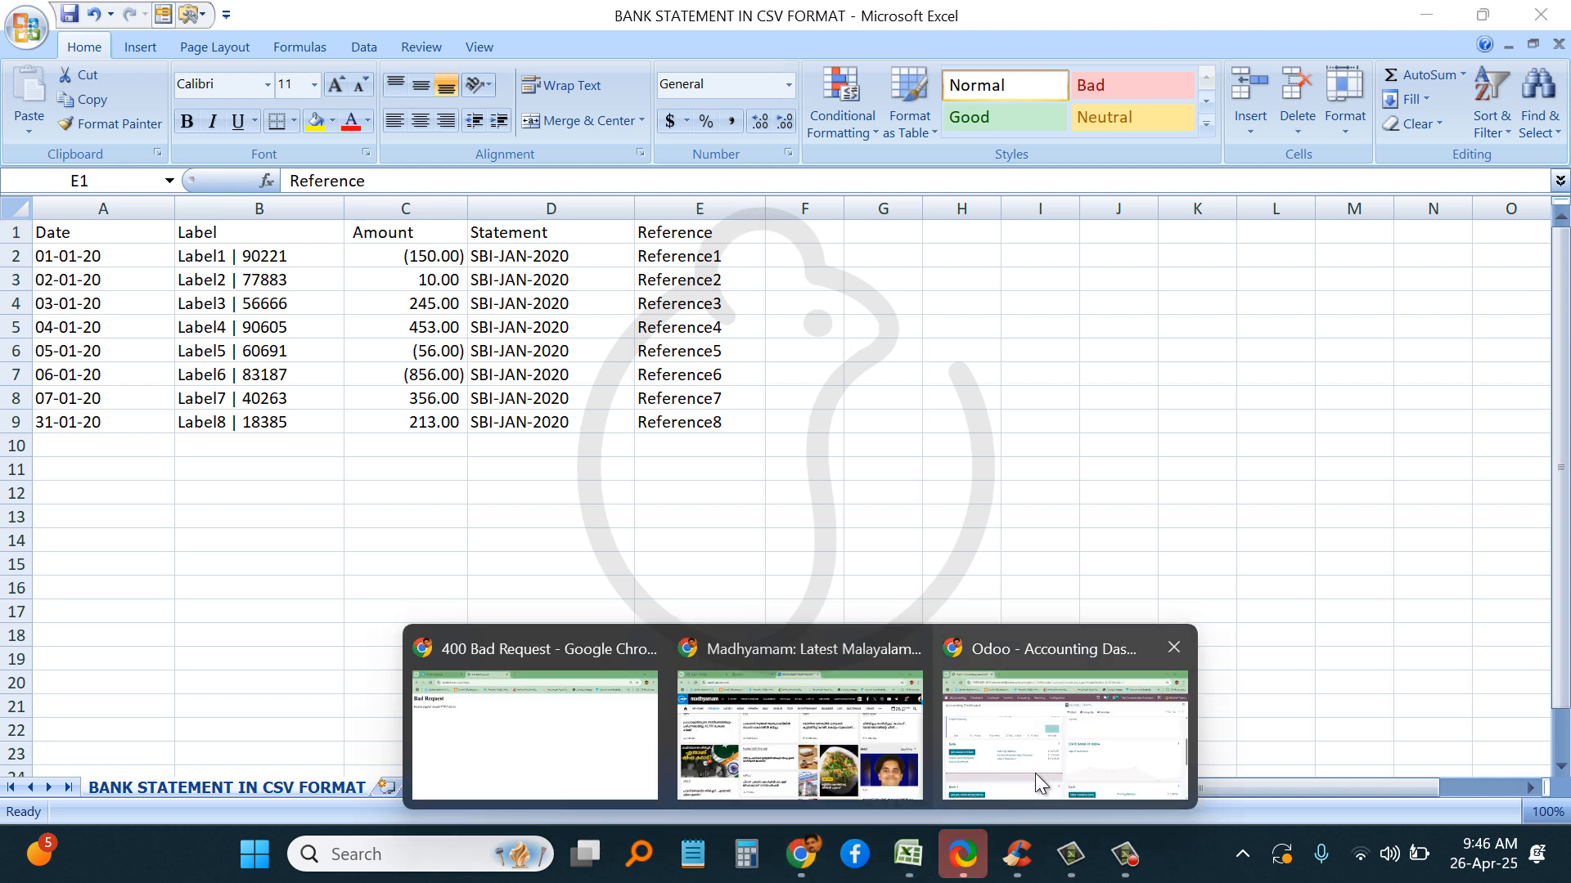
click(1034, 773)
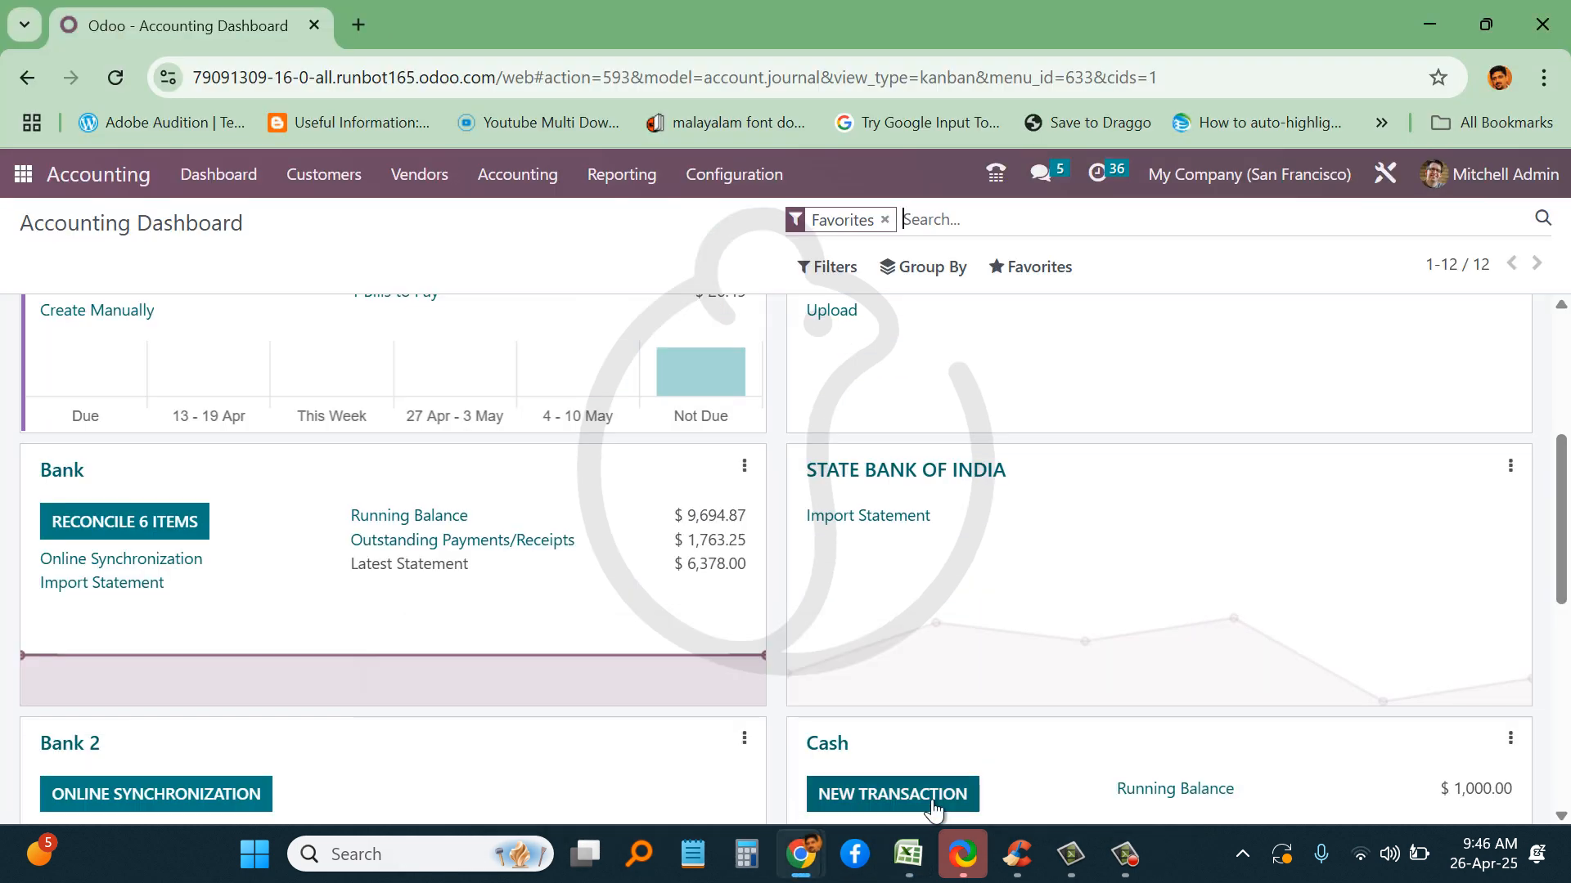
click(890, 518)
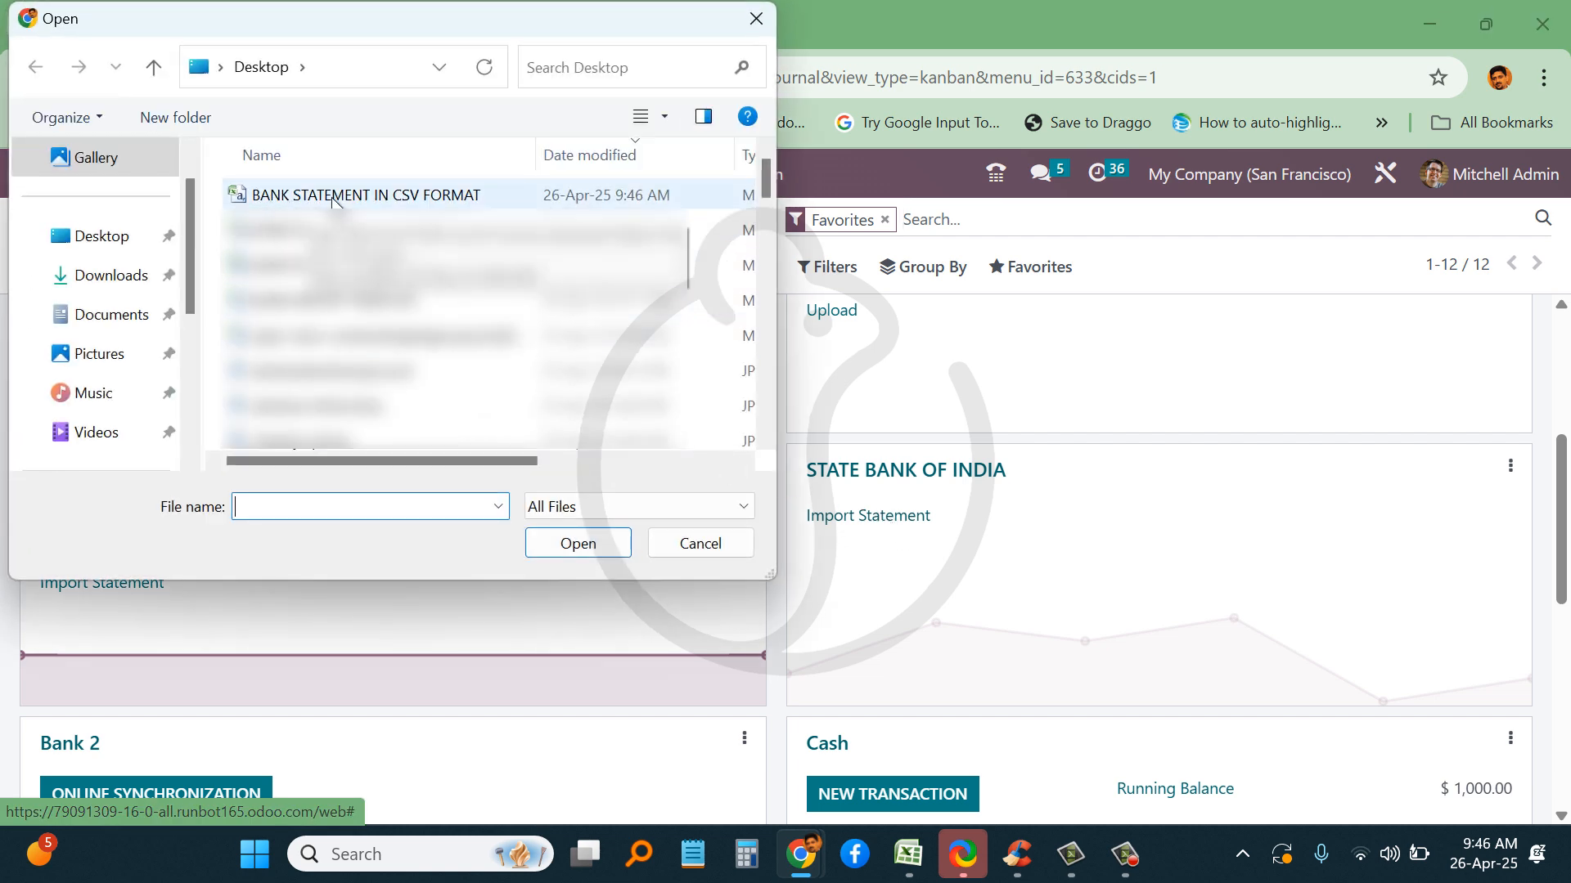
double_click(288, 196)
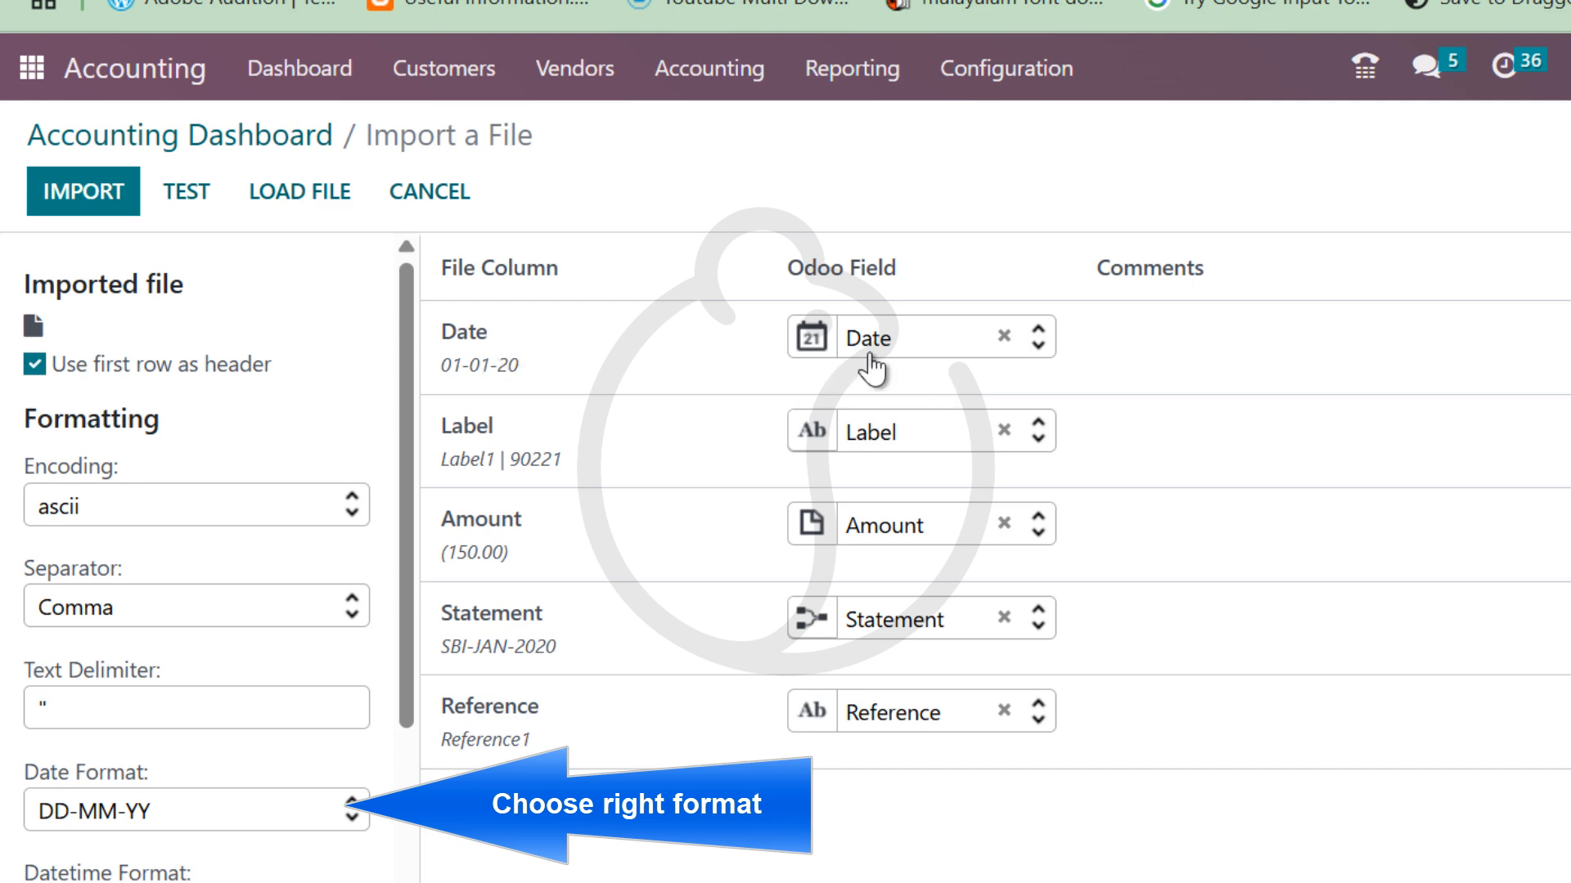
- Check how the file columns match the Odoo fields and test the statement import
mouse_move(462, 442)
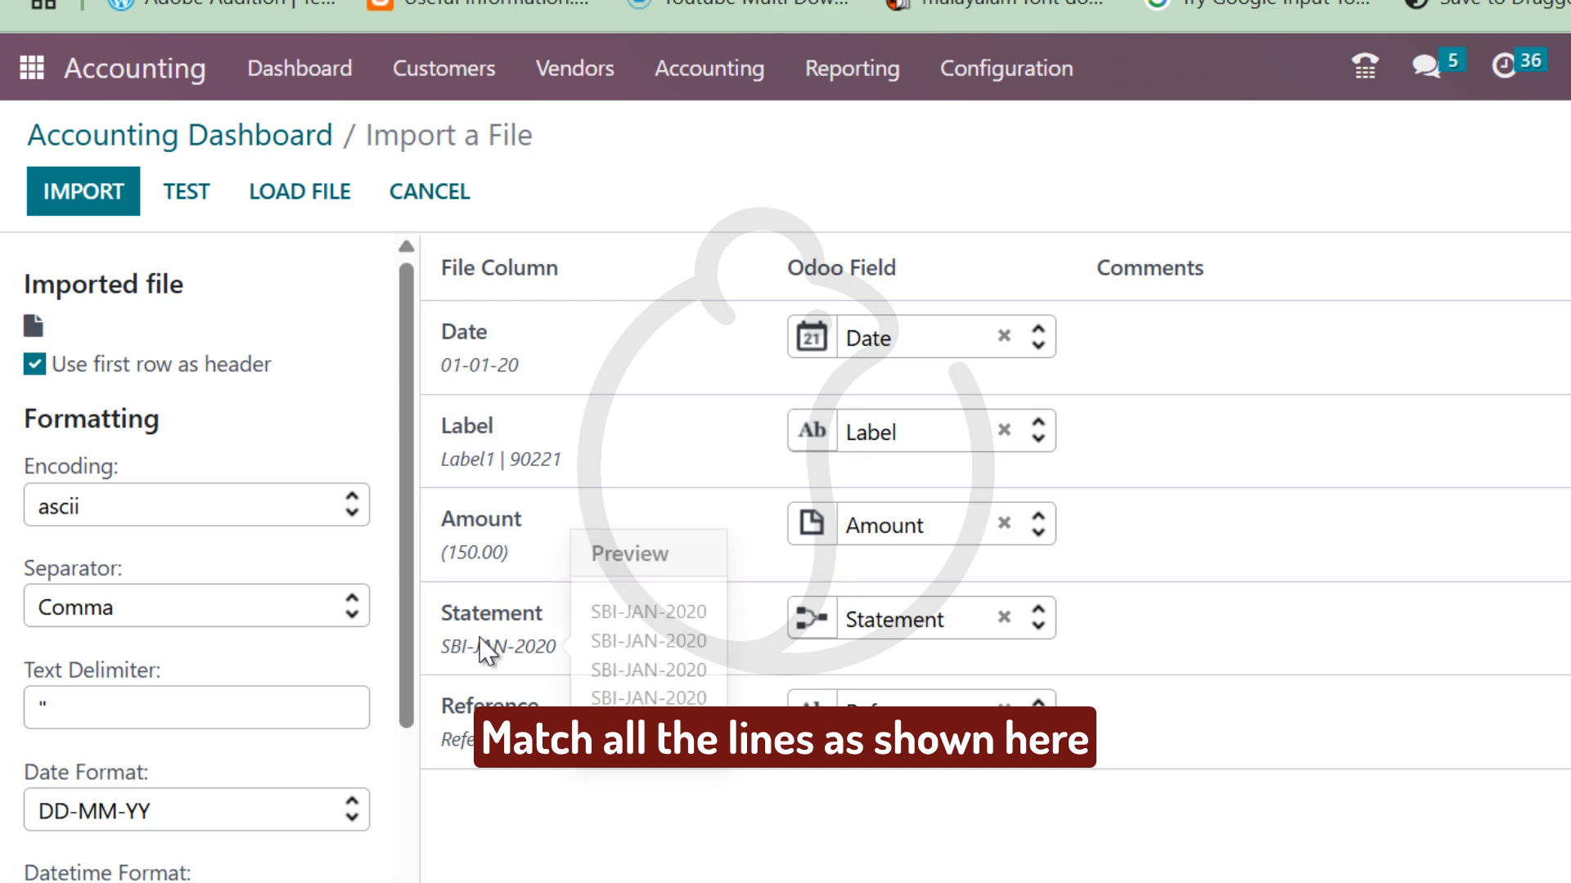
mouse_move(472, 749)
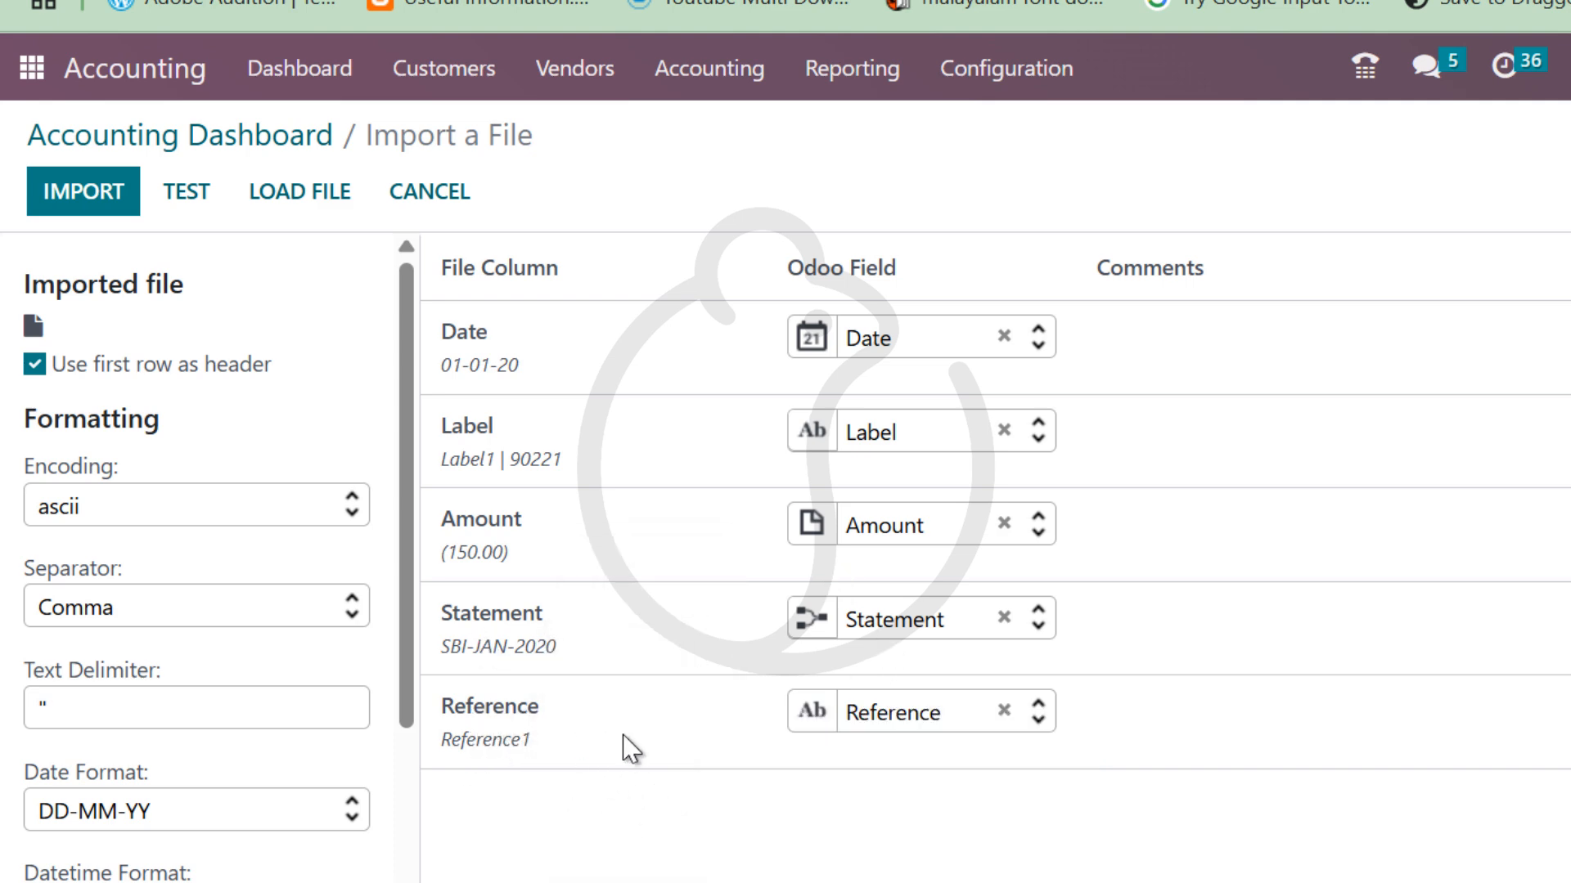
click(201, 186)
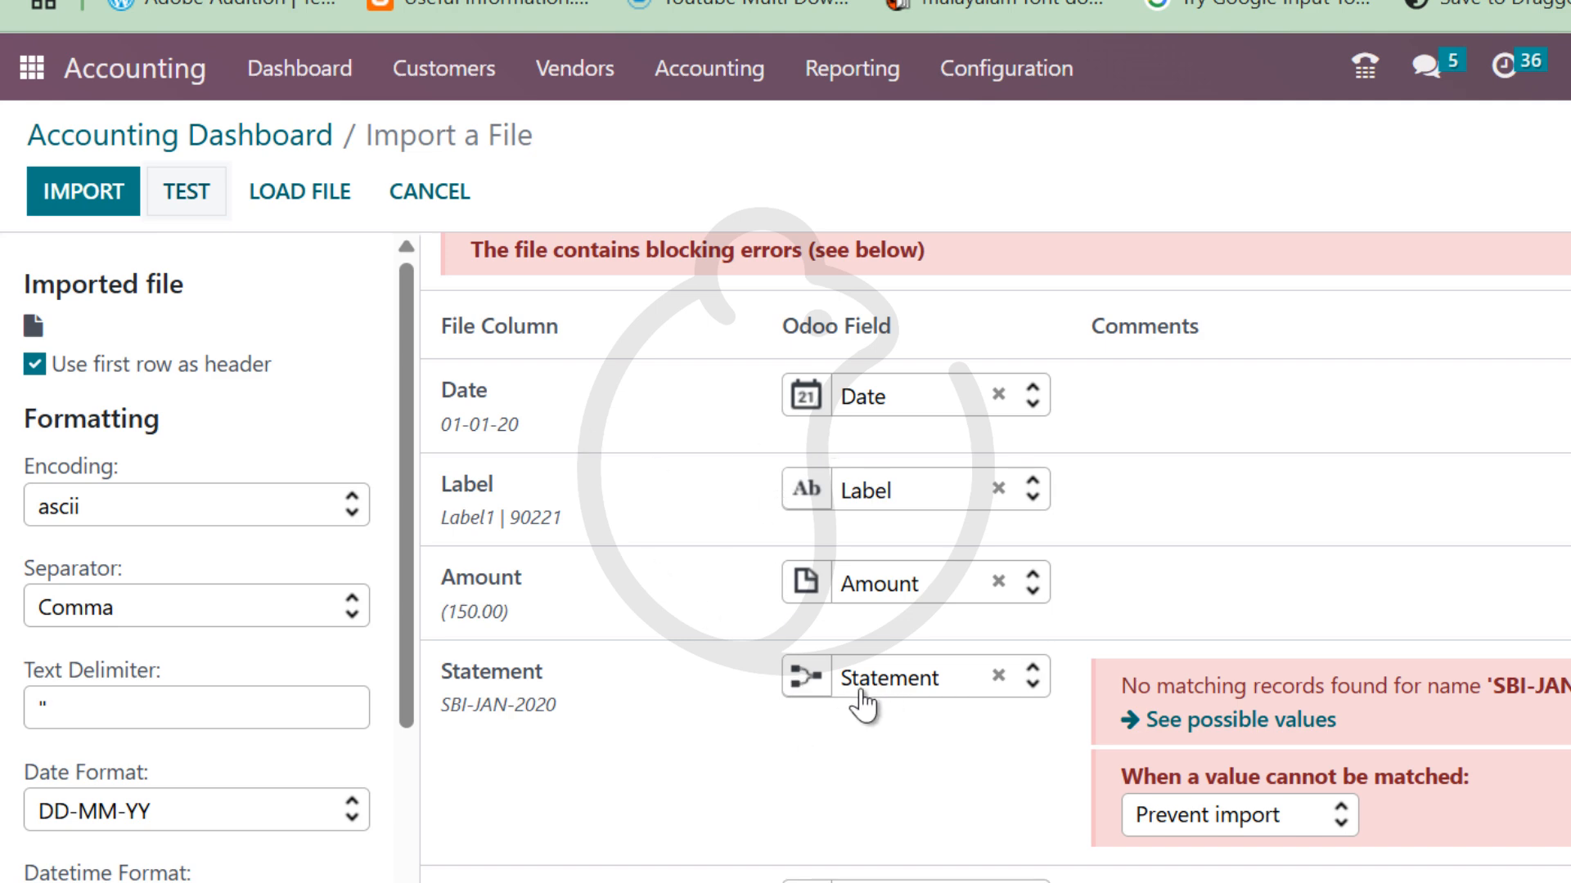
- Set unmatched Statement values to Create new values and test the import again
mouse_move(459, 724)
click(1208, 828)
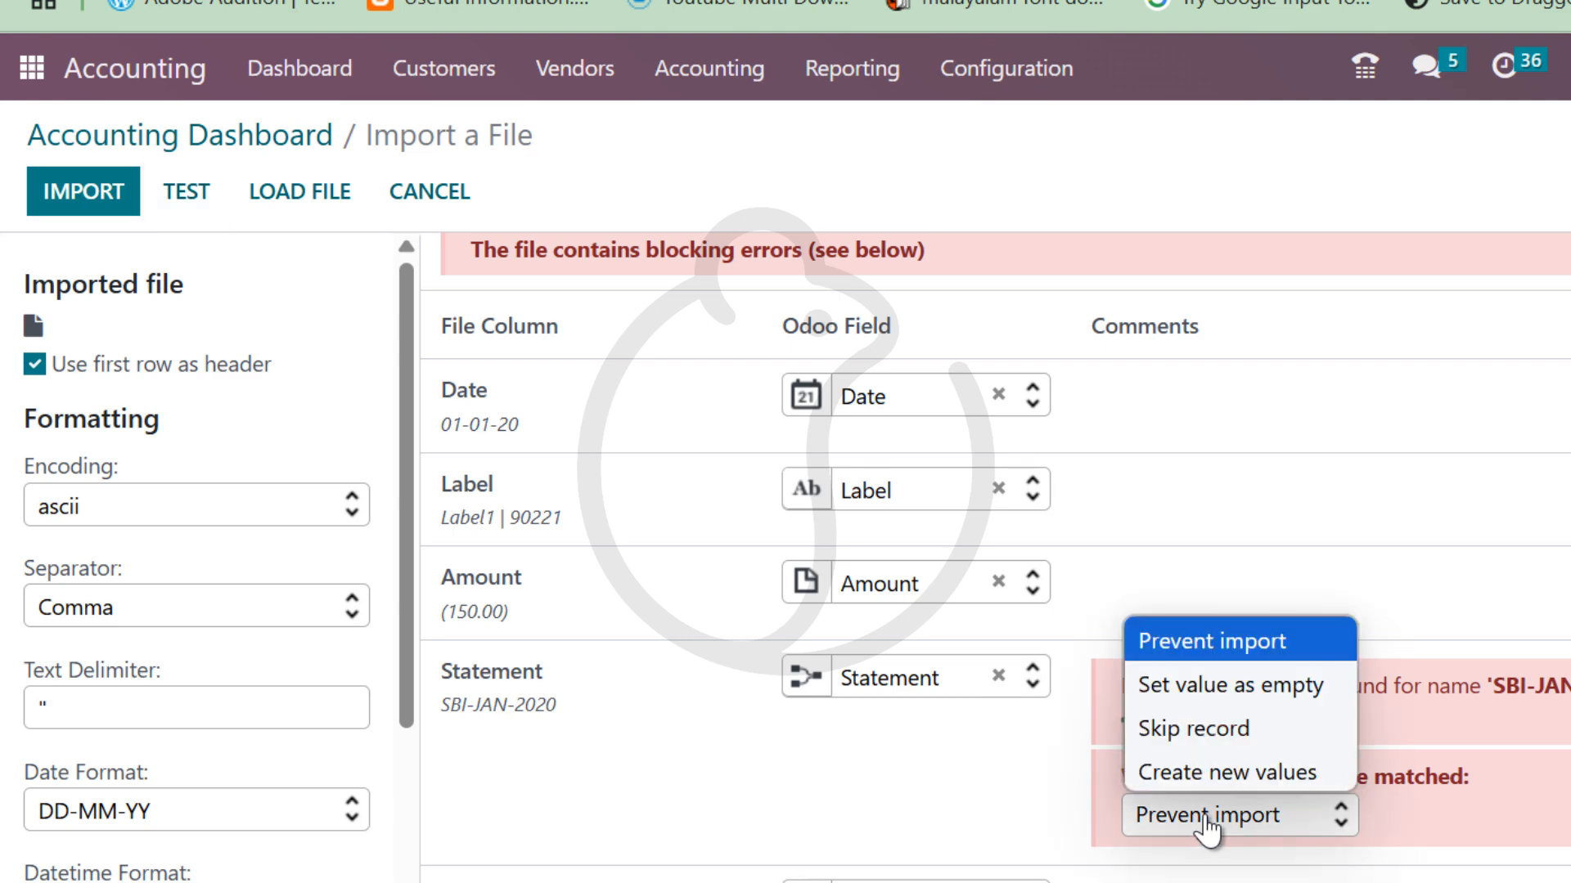
click(1185, 767)
click(184, 195)
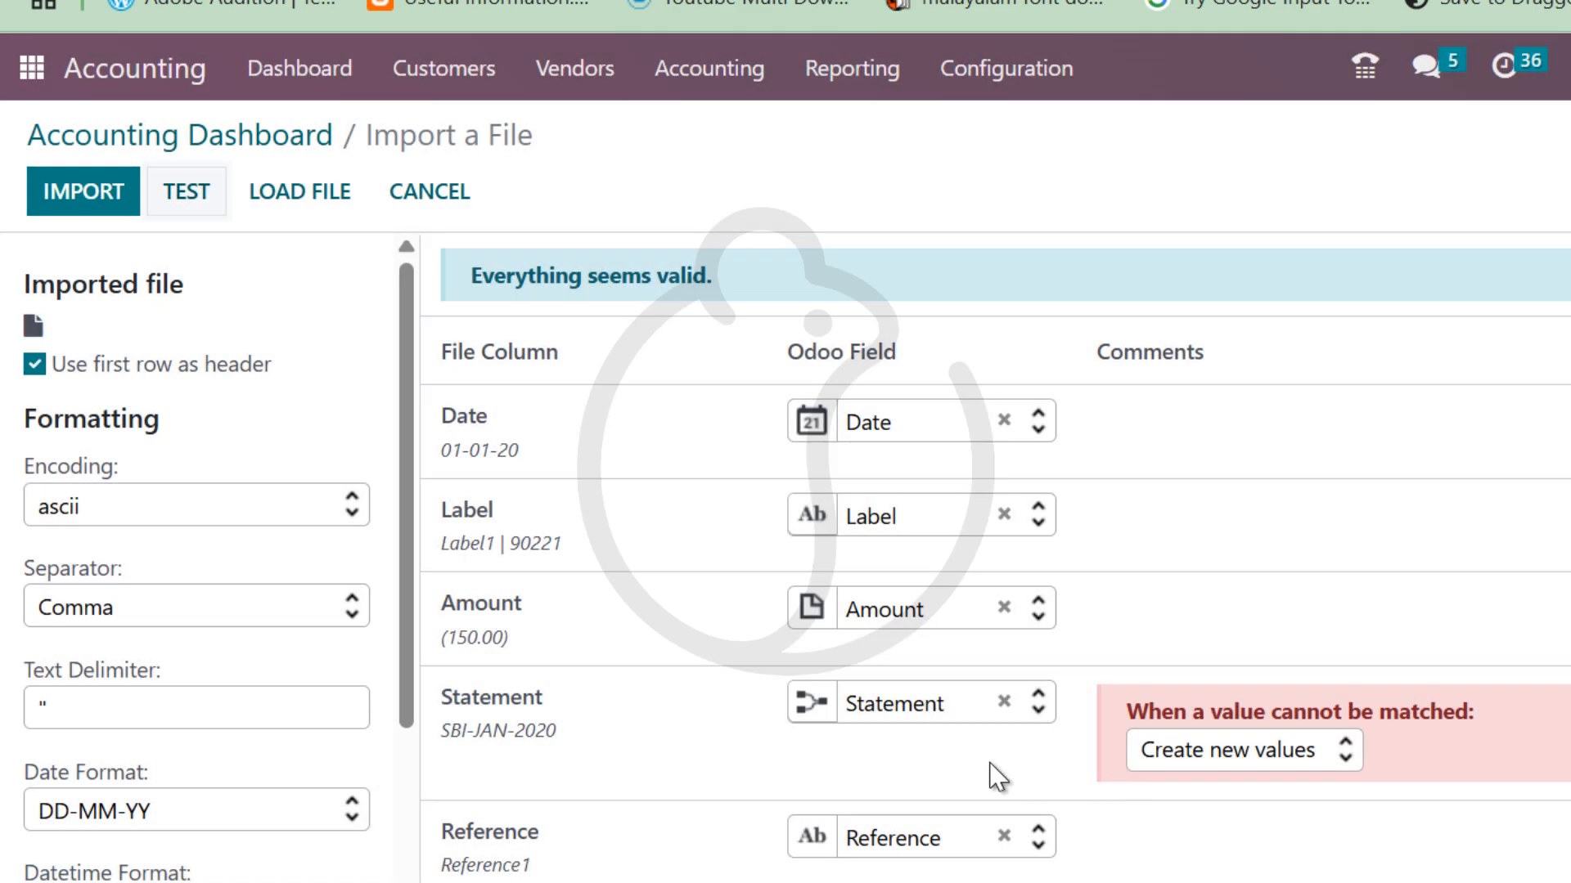
- Import the bank statement and look through the imported transactions in Bank Reconciliation
click(95, 190)
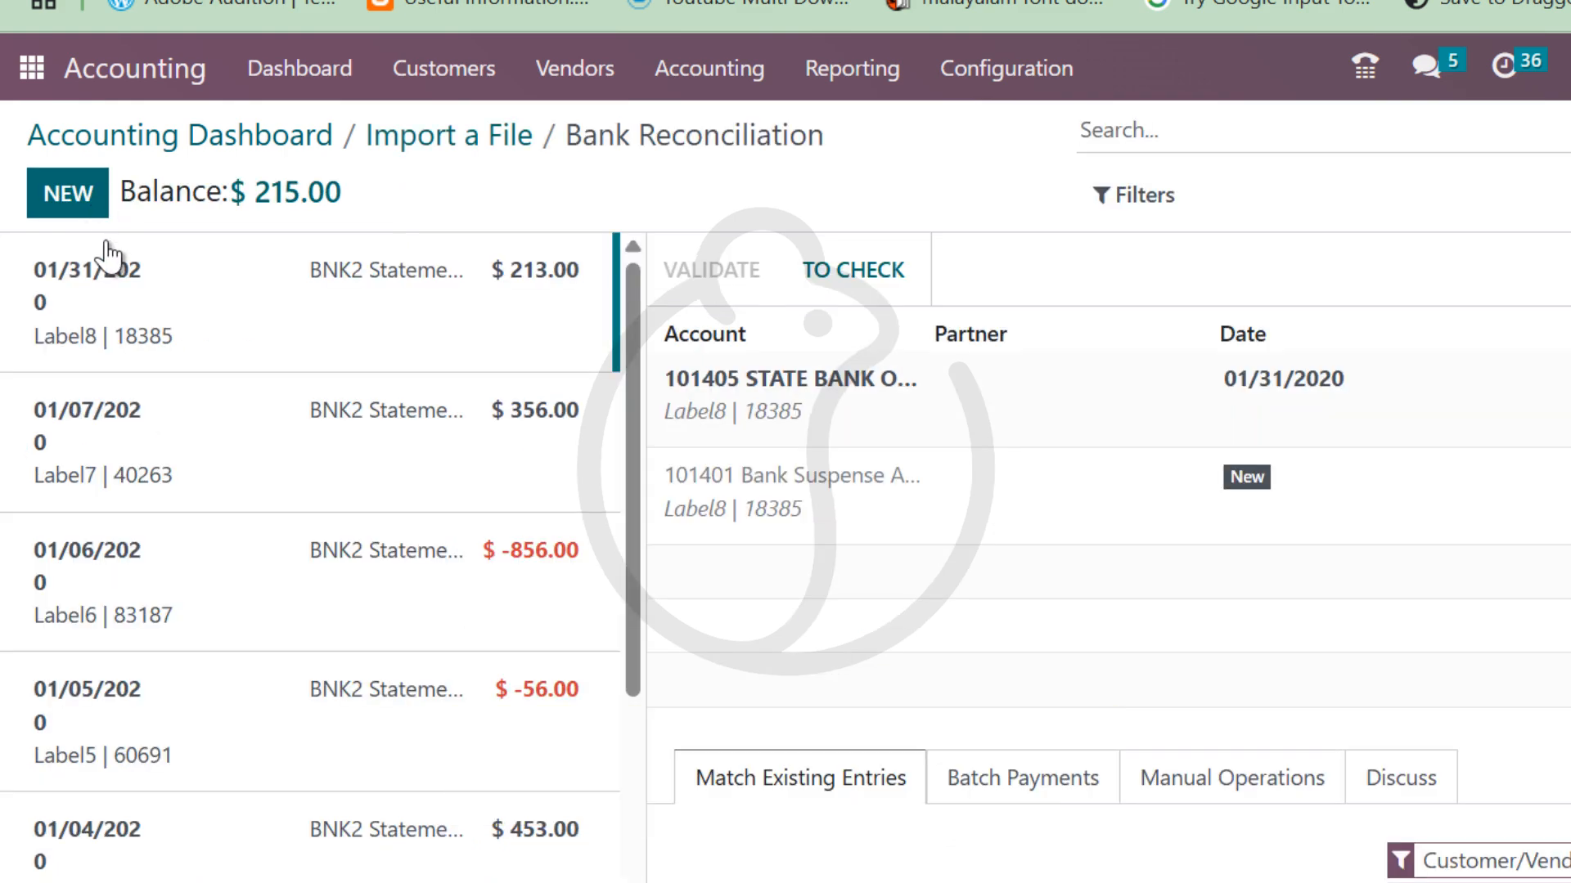
scroll(140, 431, down, 2)
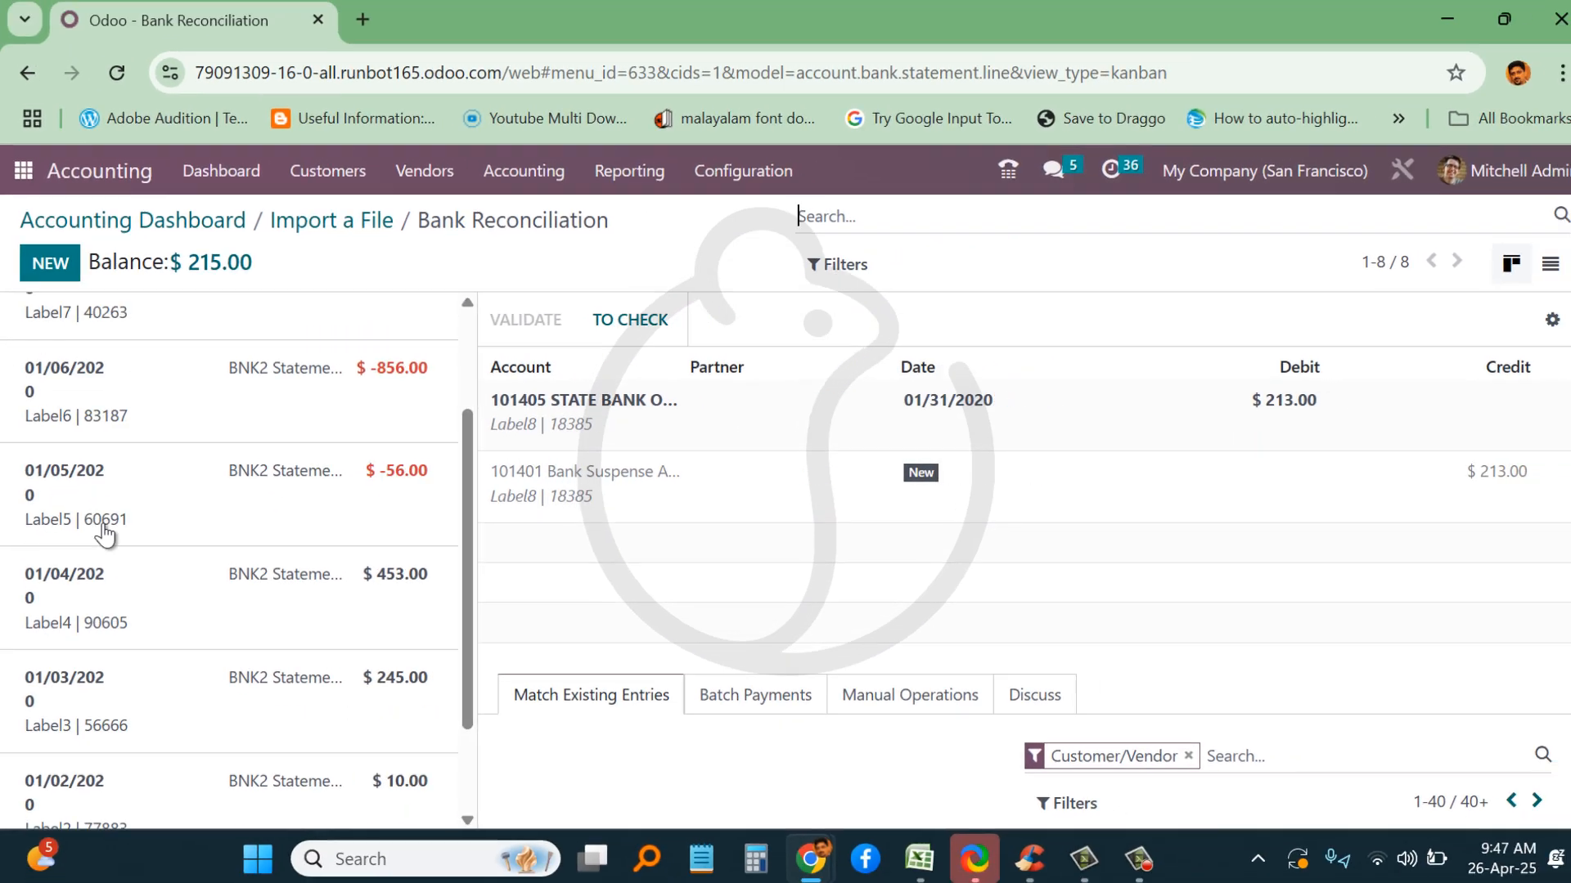
scroll(104, 534, up, 2)
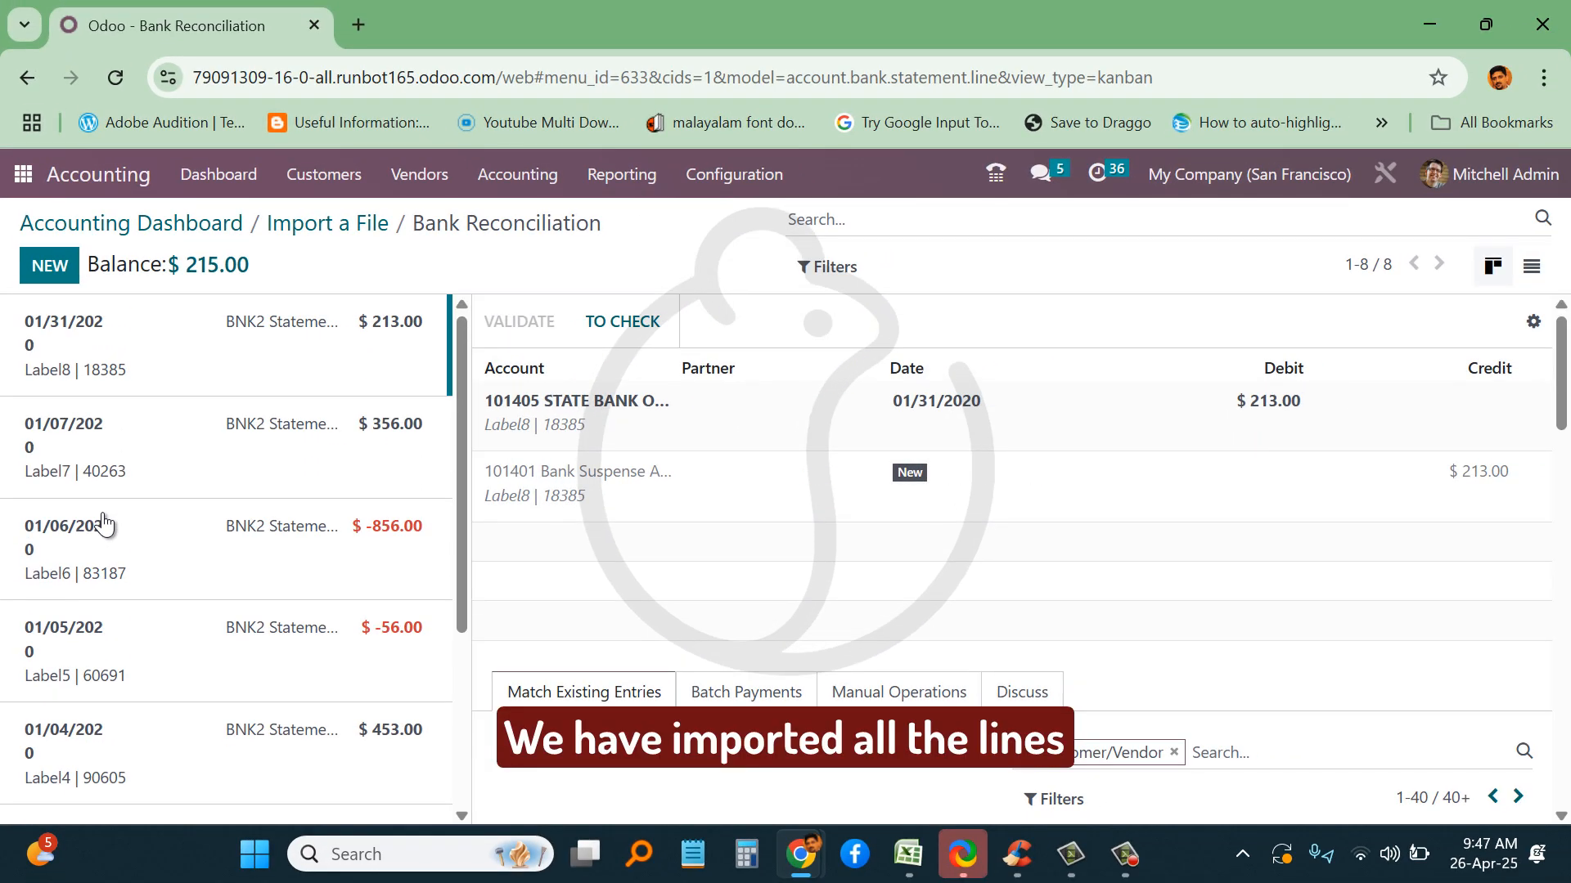
scroll(280, 536, down, 3)
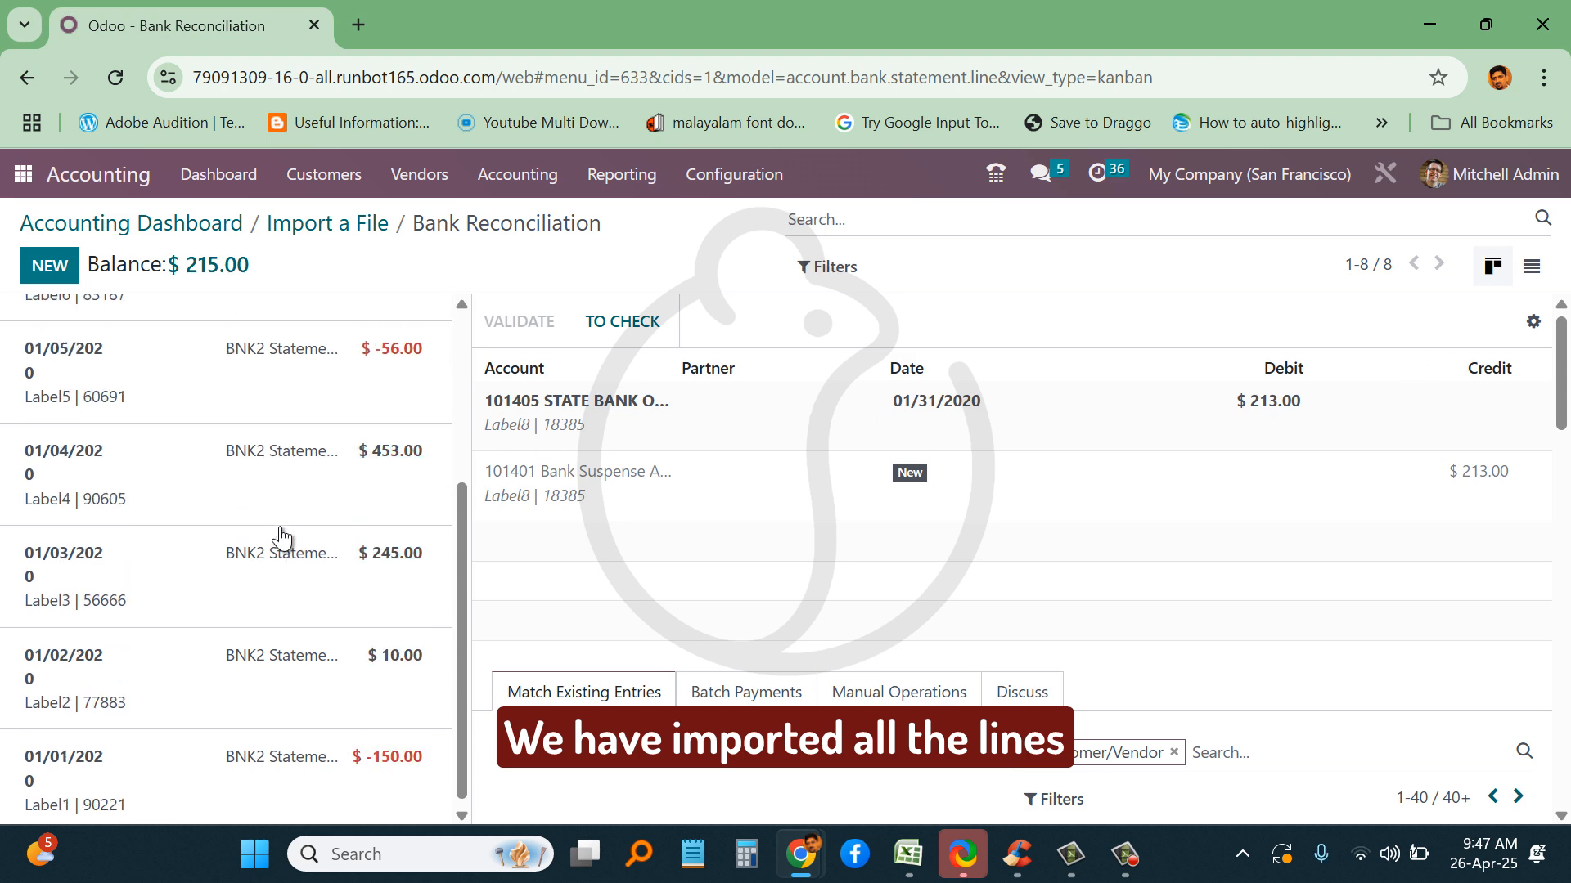
scroll(252, 665, up, 1)
scroll(257, 659, down, 1)
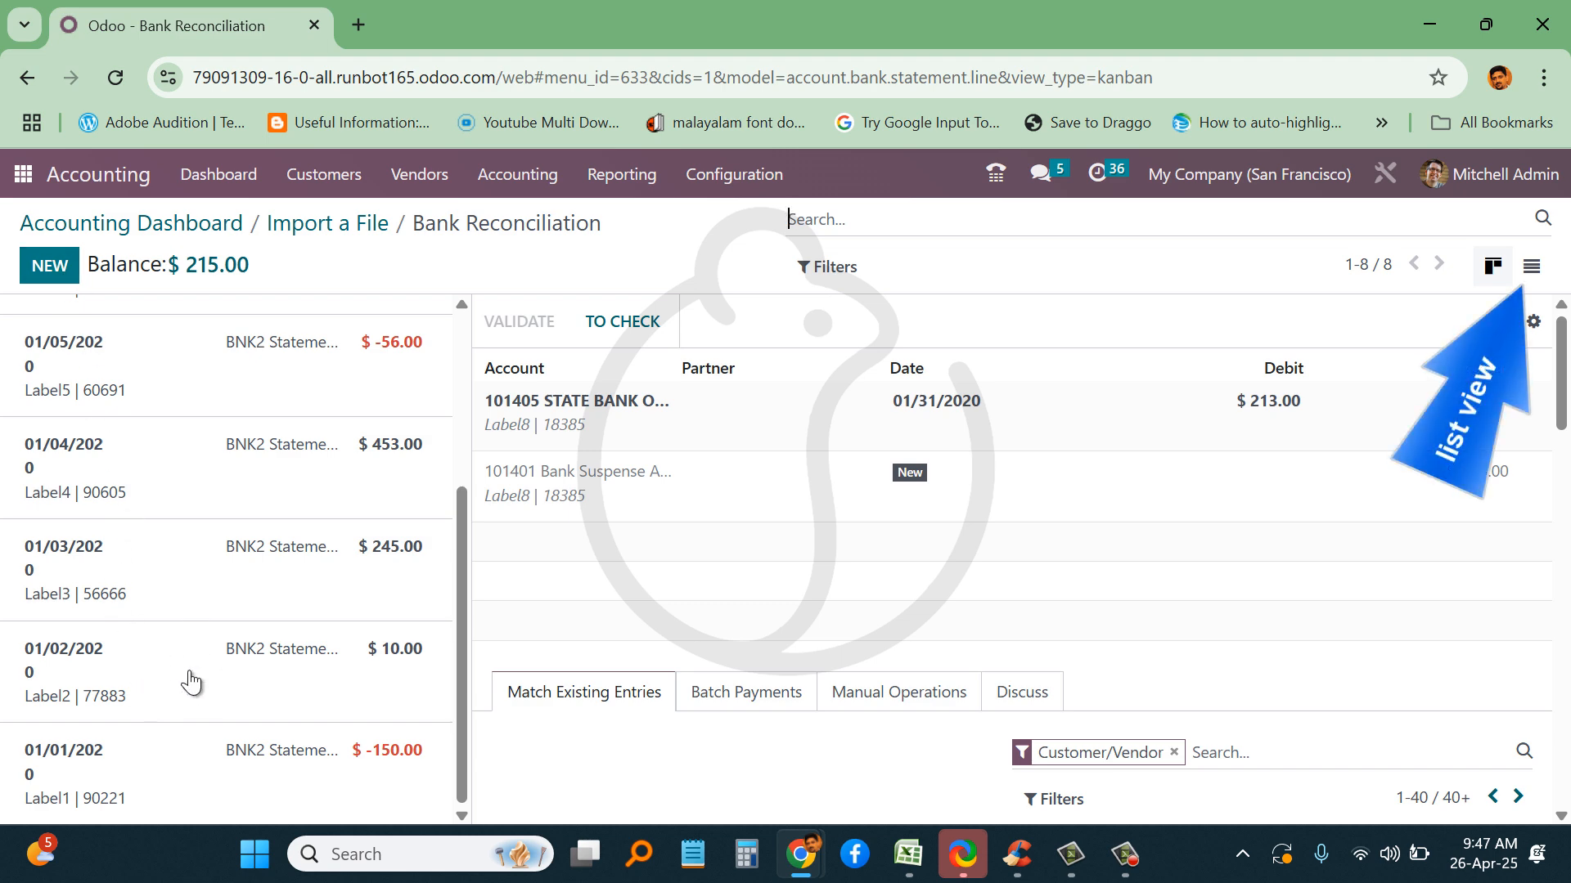
- Show the imported transactions as a list and delete the 01/02/2020 line labelled Label2 | 77883
click(1531, 266)
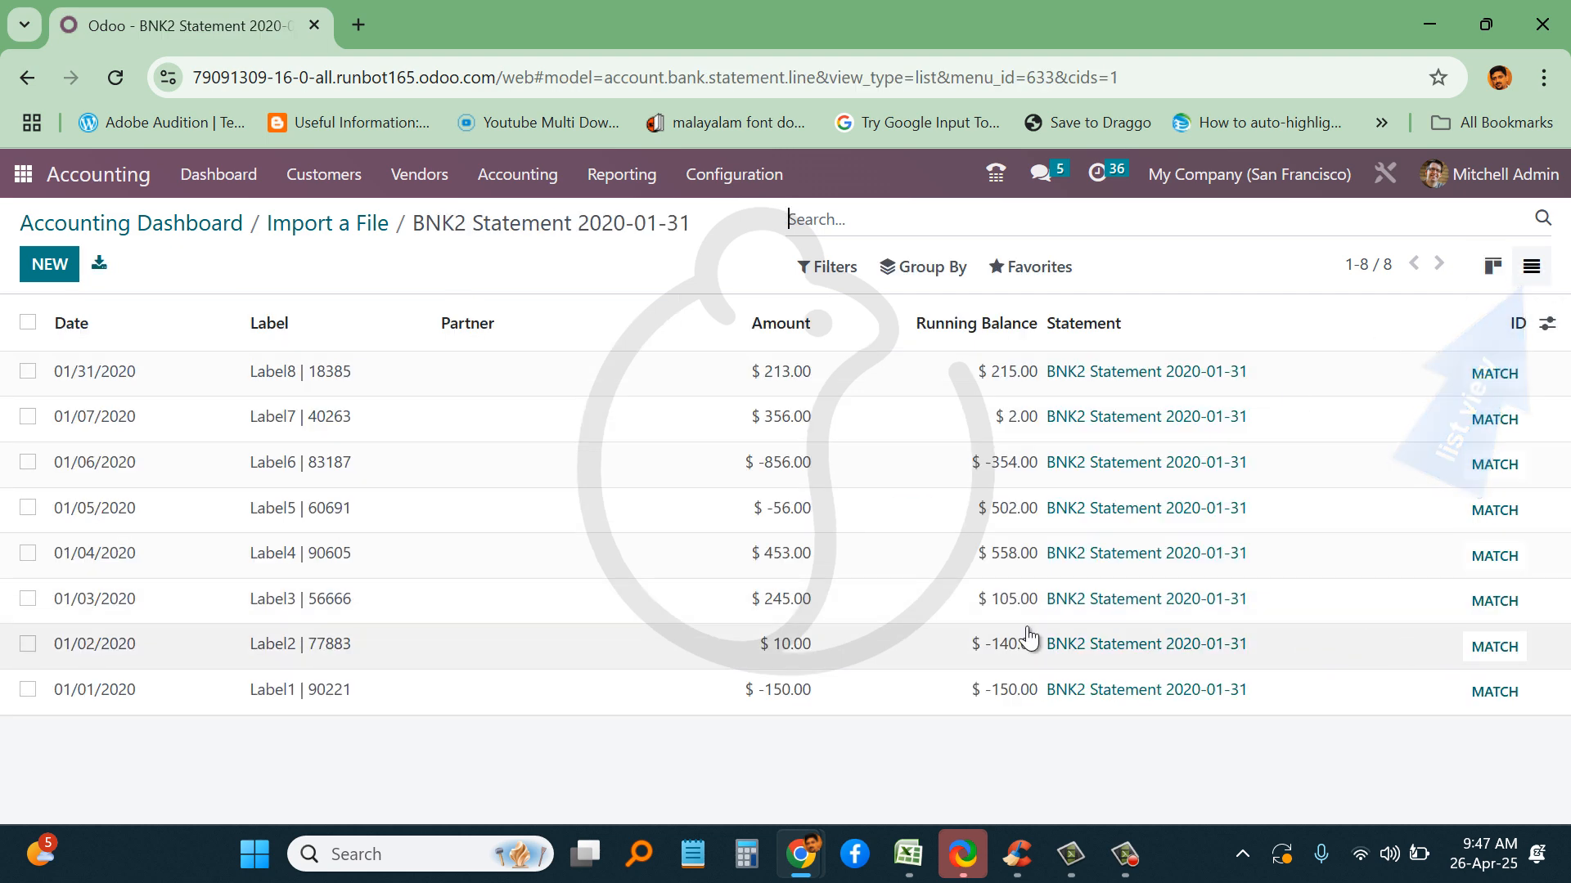
click(27, 644)
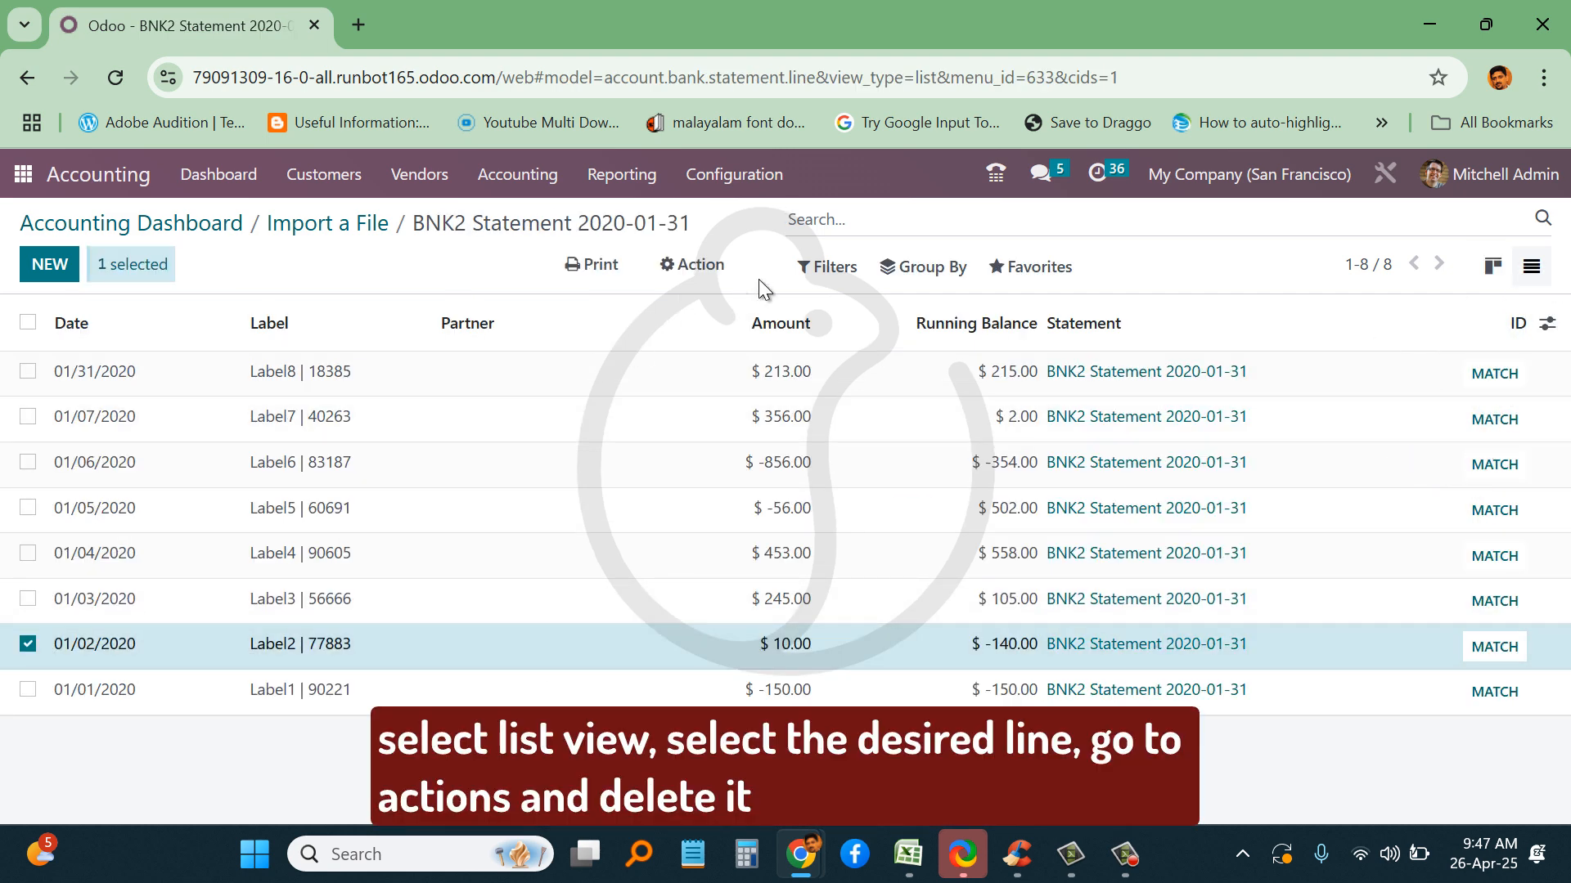
click(692, 264)
click(720, 339)
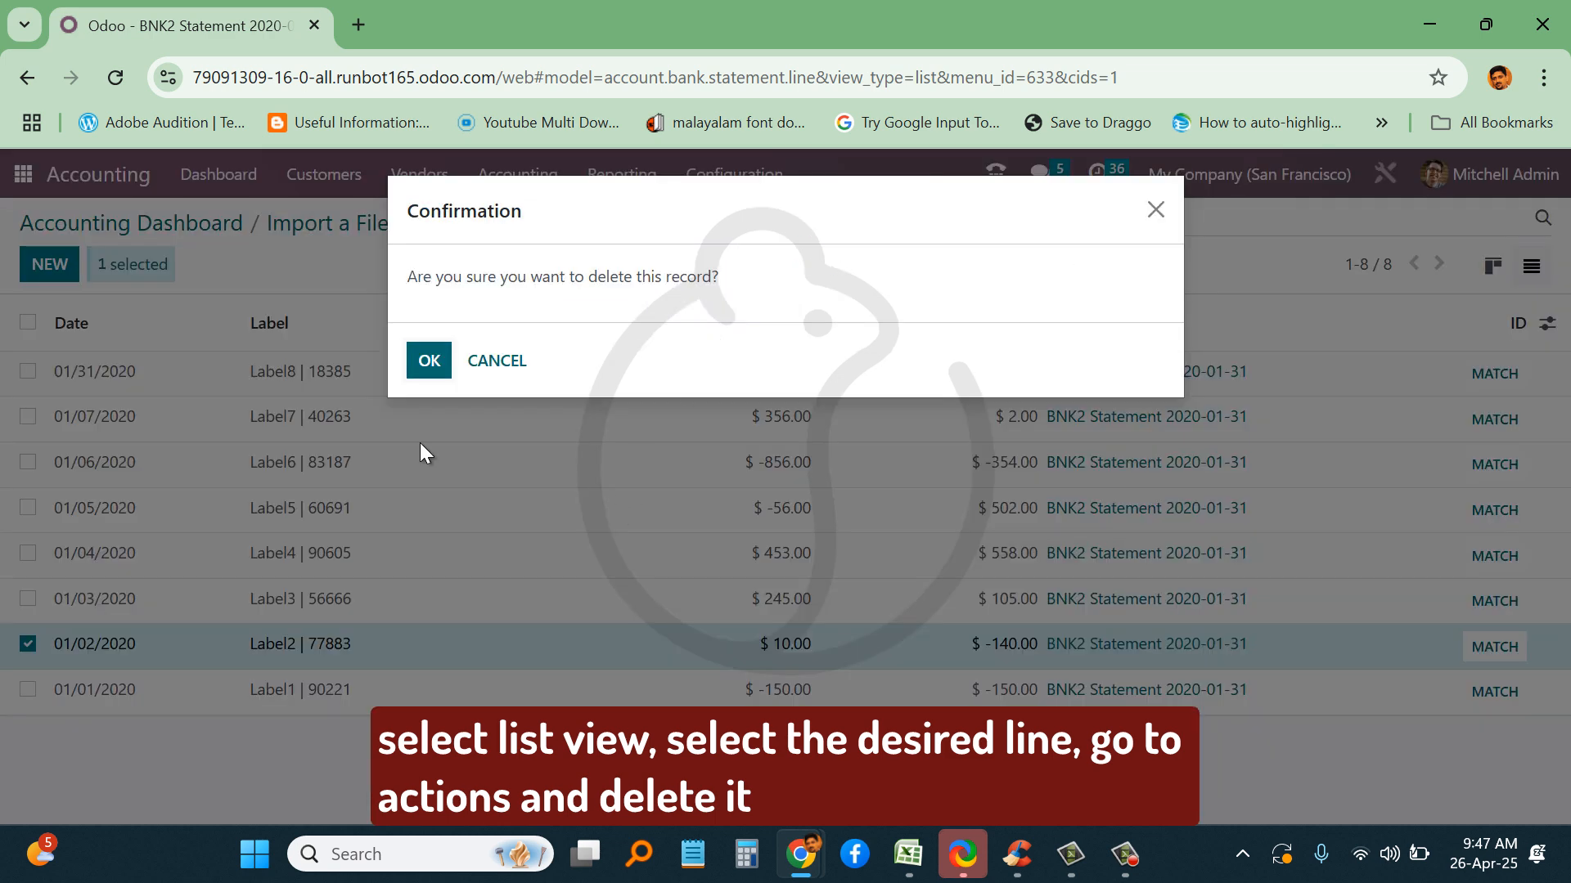
click(426, 361)
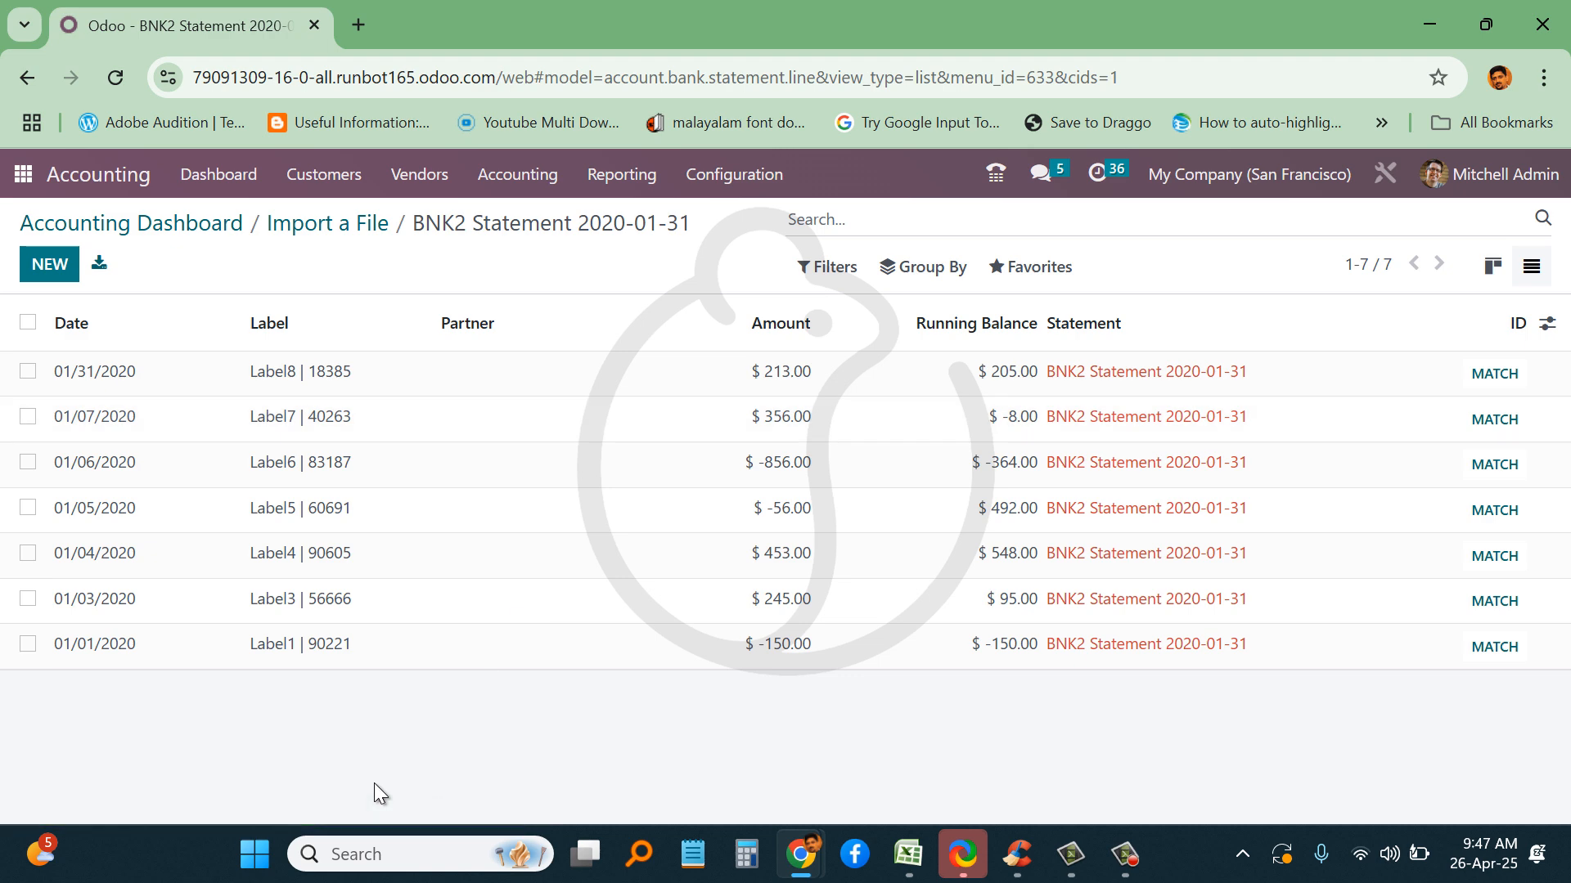
- Open the State Bank of India items for reconciliation from the Accounting Dashboard and select the 01/06/2020 line labelled Label6 | 83187
click(146, 230)
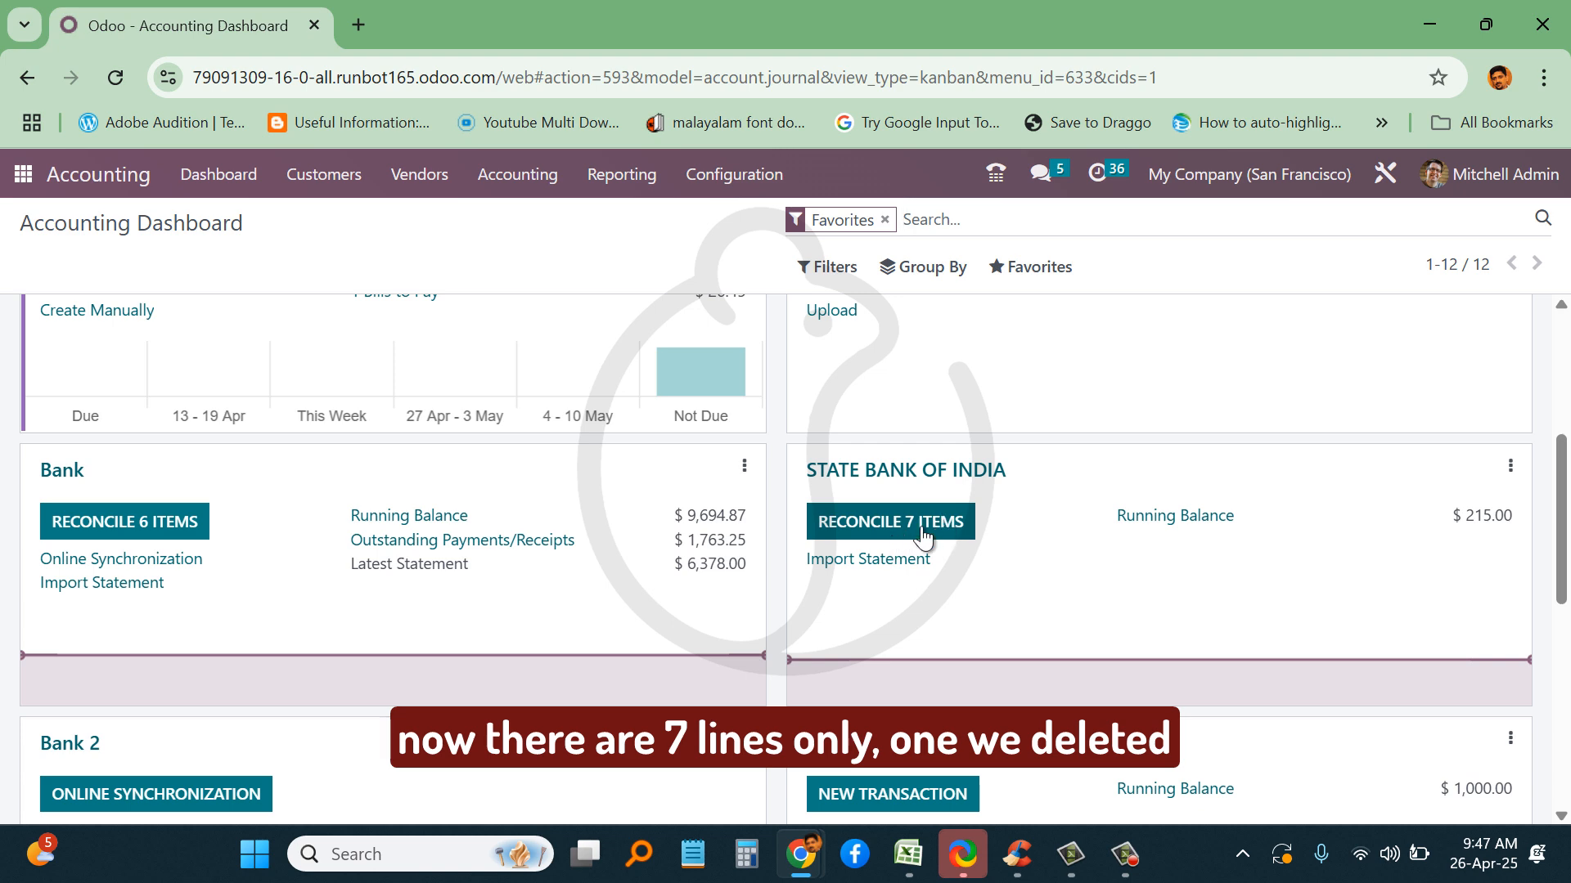
click(888, 528)
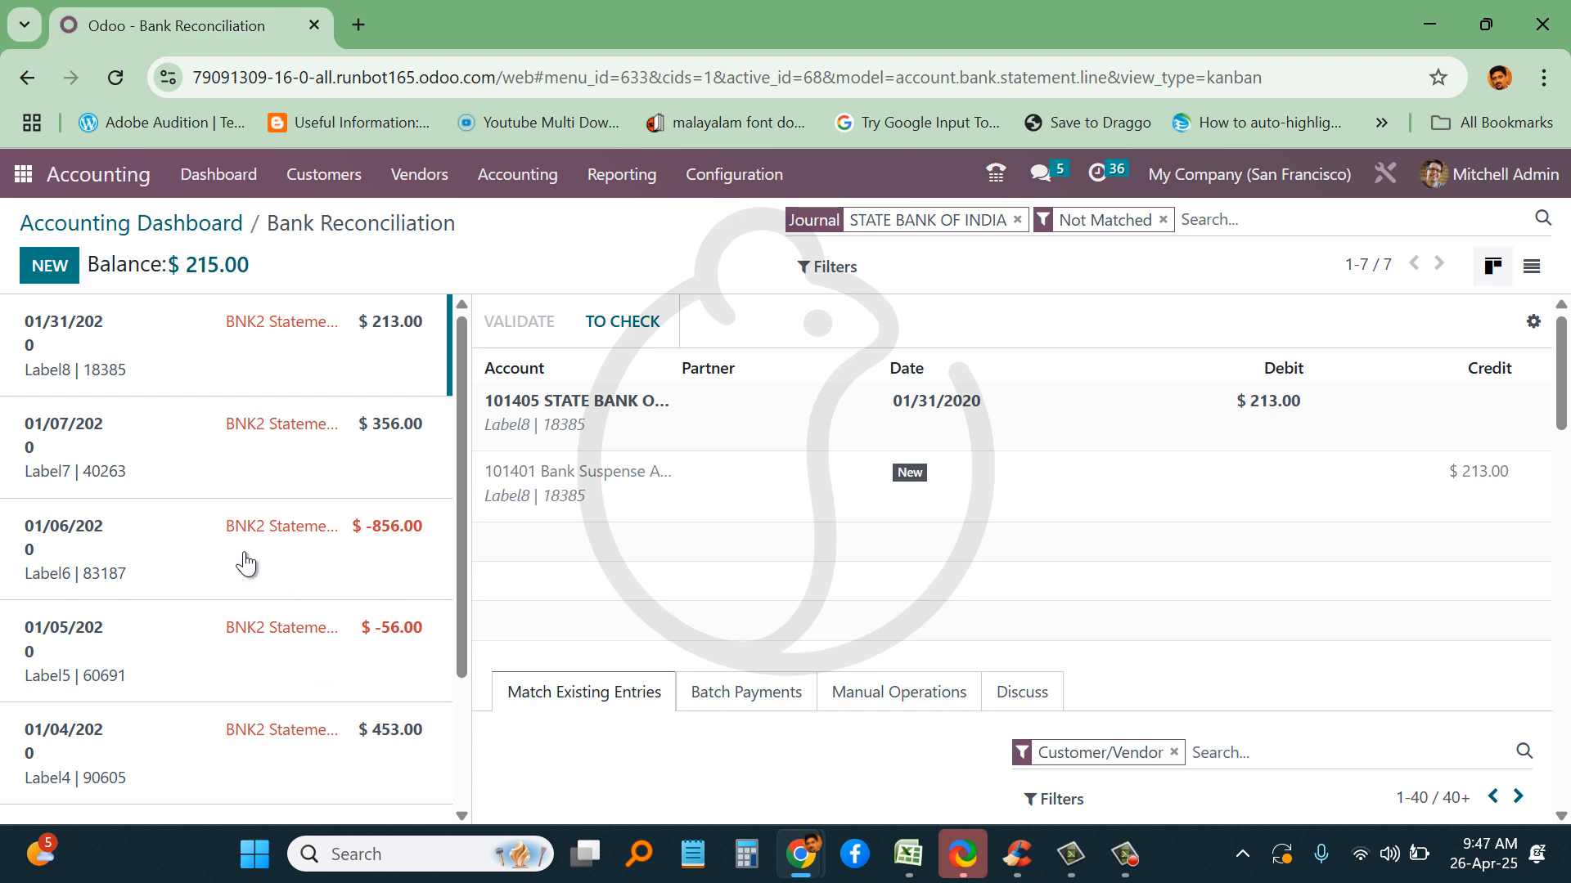
click(219, 559)
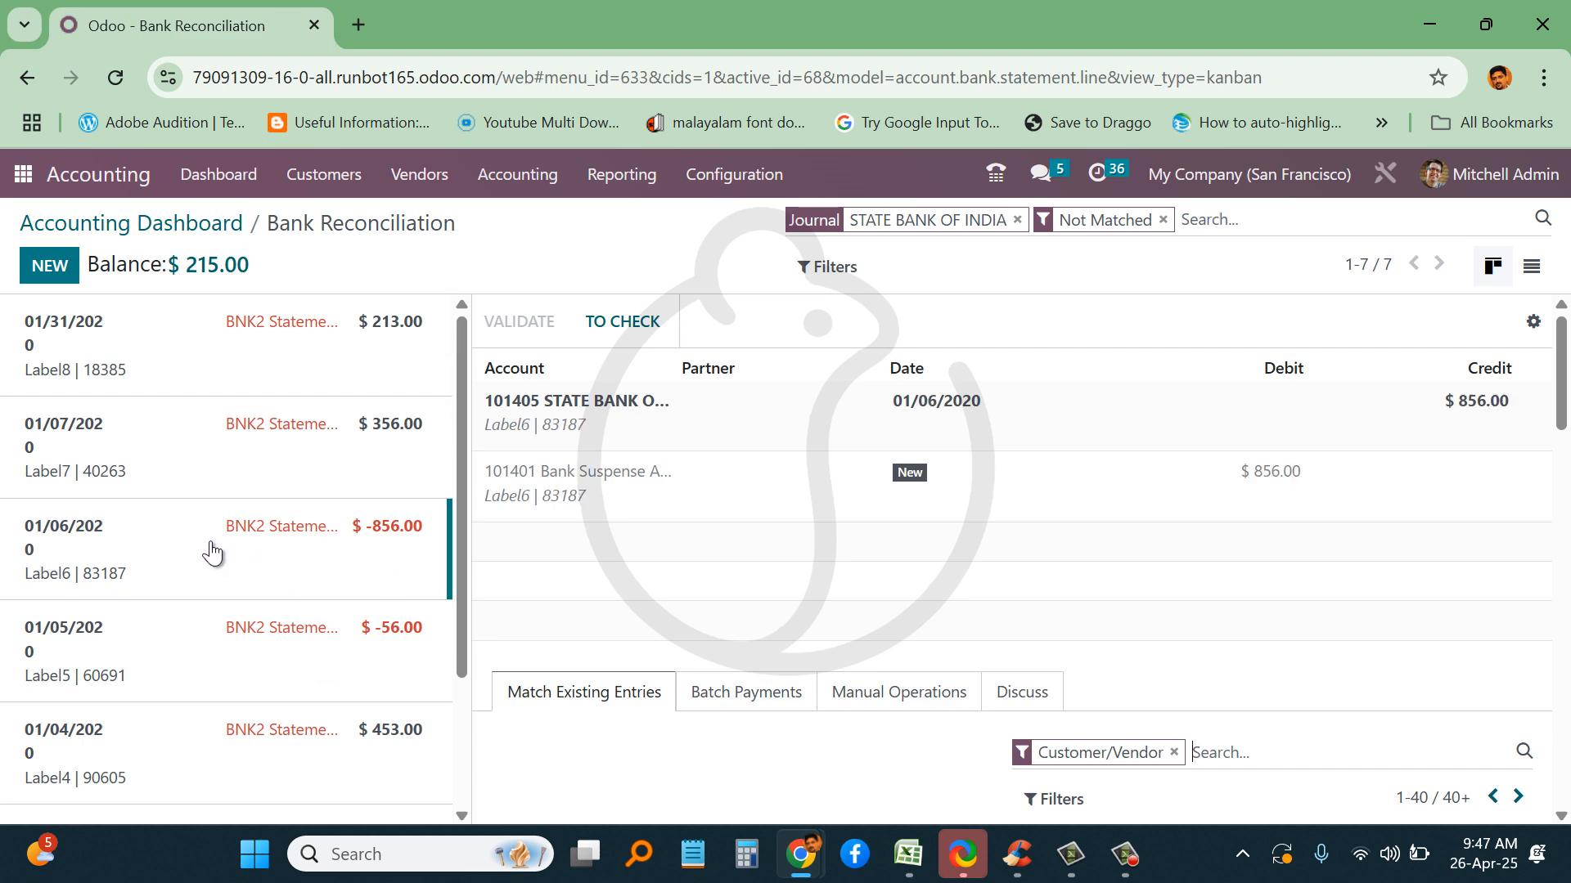
- Manually assign account 961000 RD Expenses to the 01/06/2020 line labelled Label6 and validate its reconciliation
click(688, 474)
scroll(765, 564, down, 2)
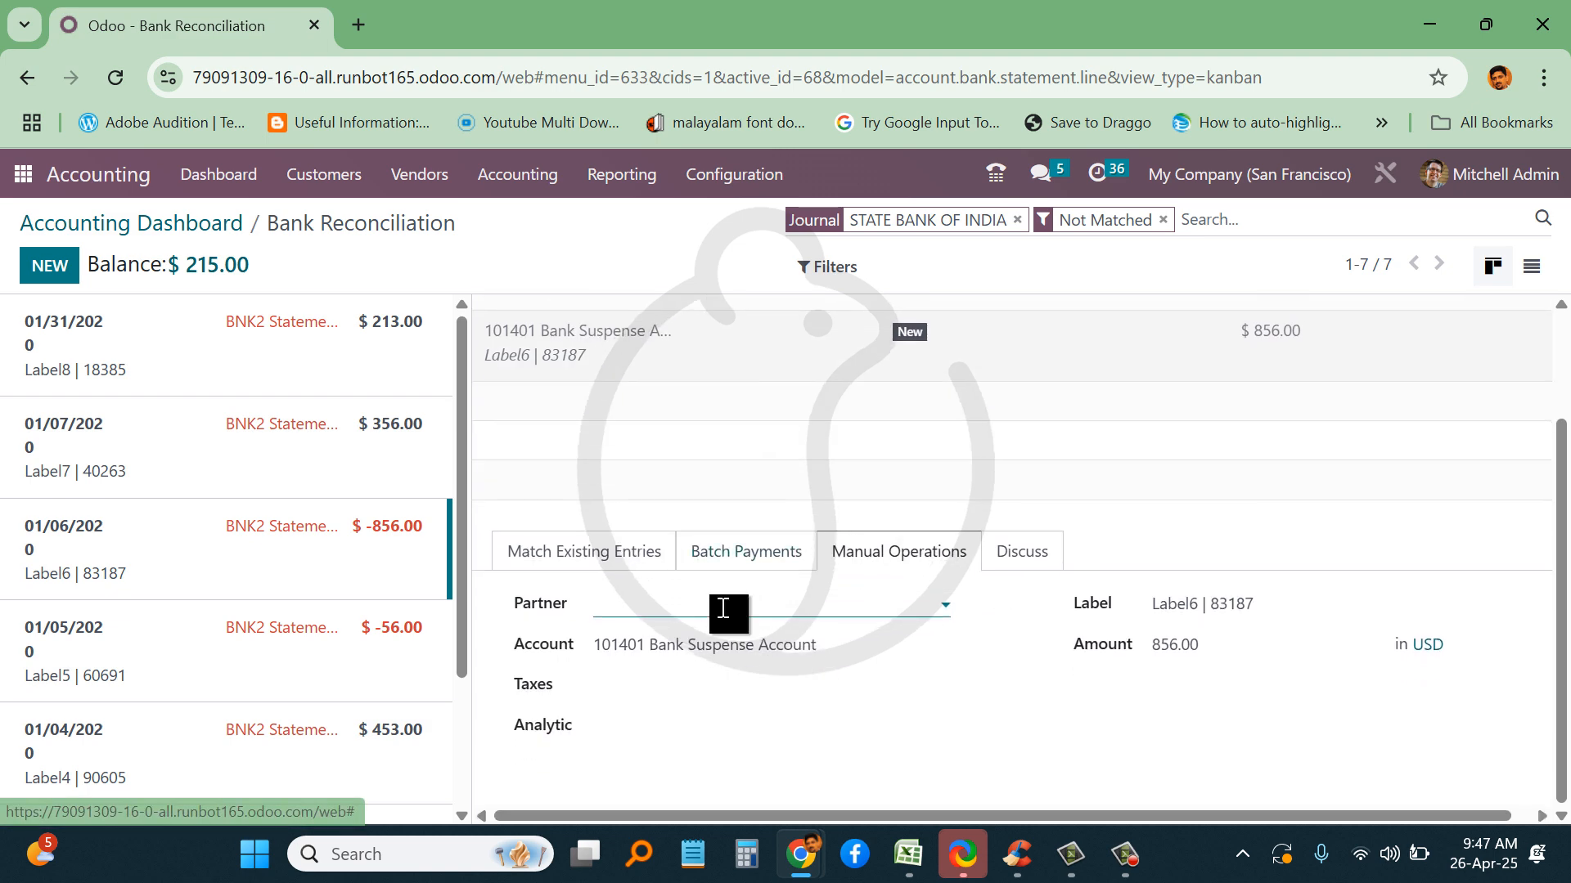
click(718, 647)
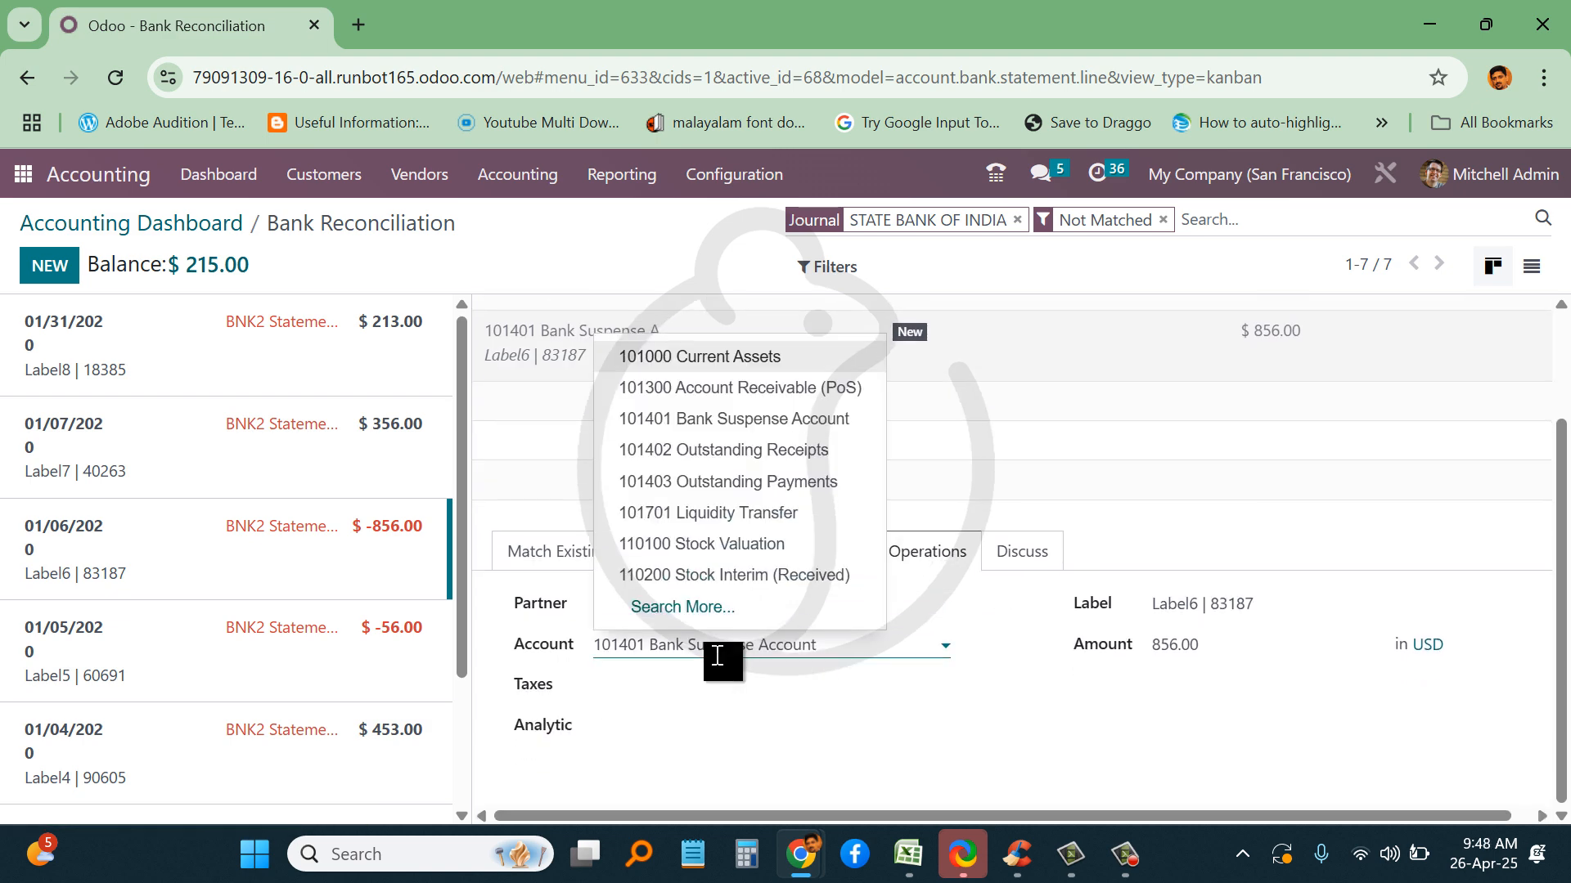
key(ctrl+a)
text(EXP)
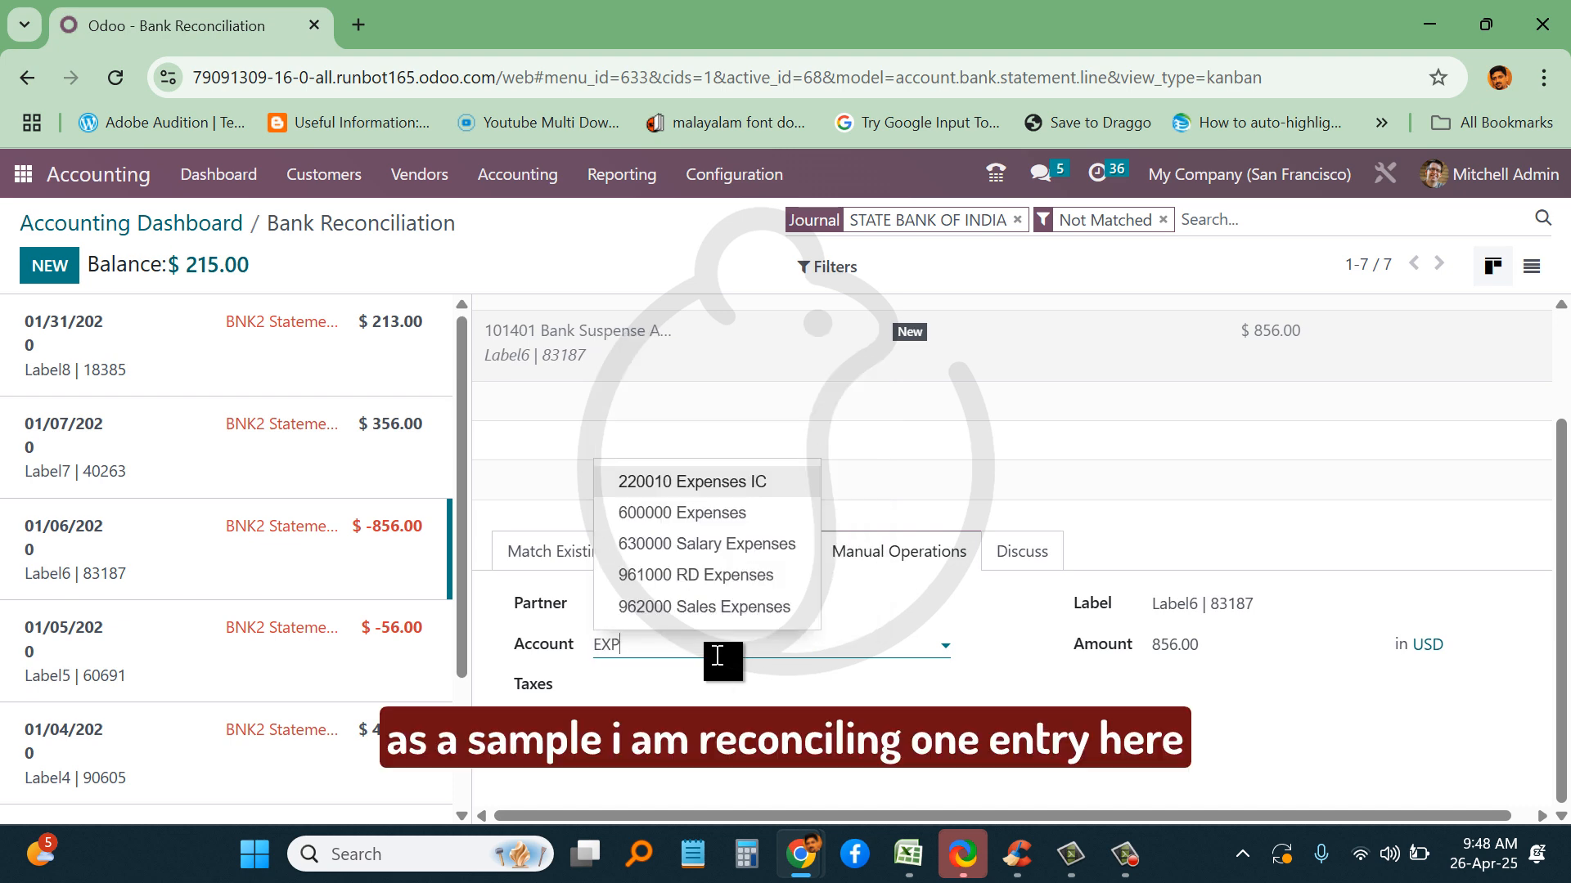
key(Down)
key(Down)
key(Down)
key(Return)
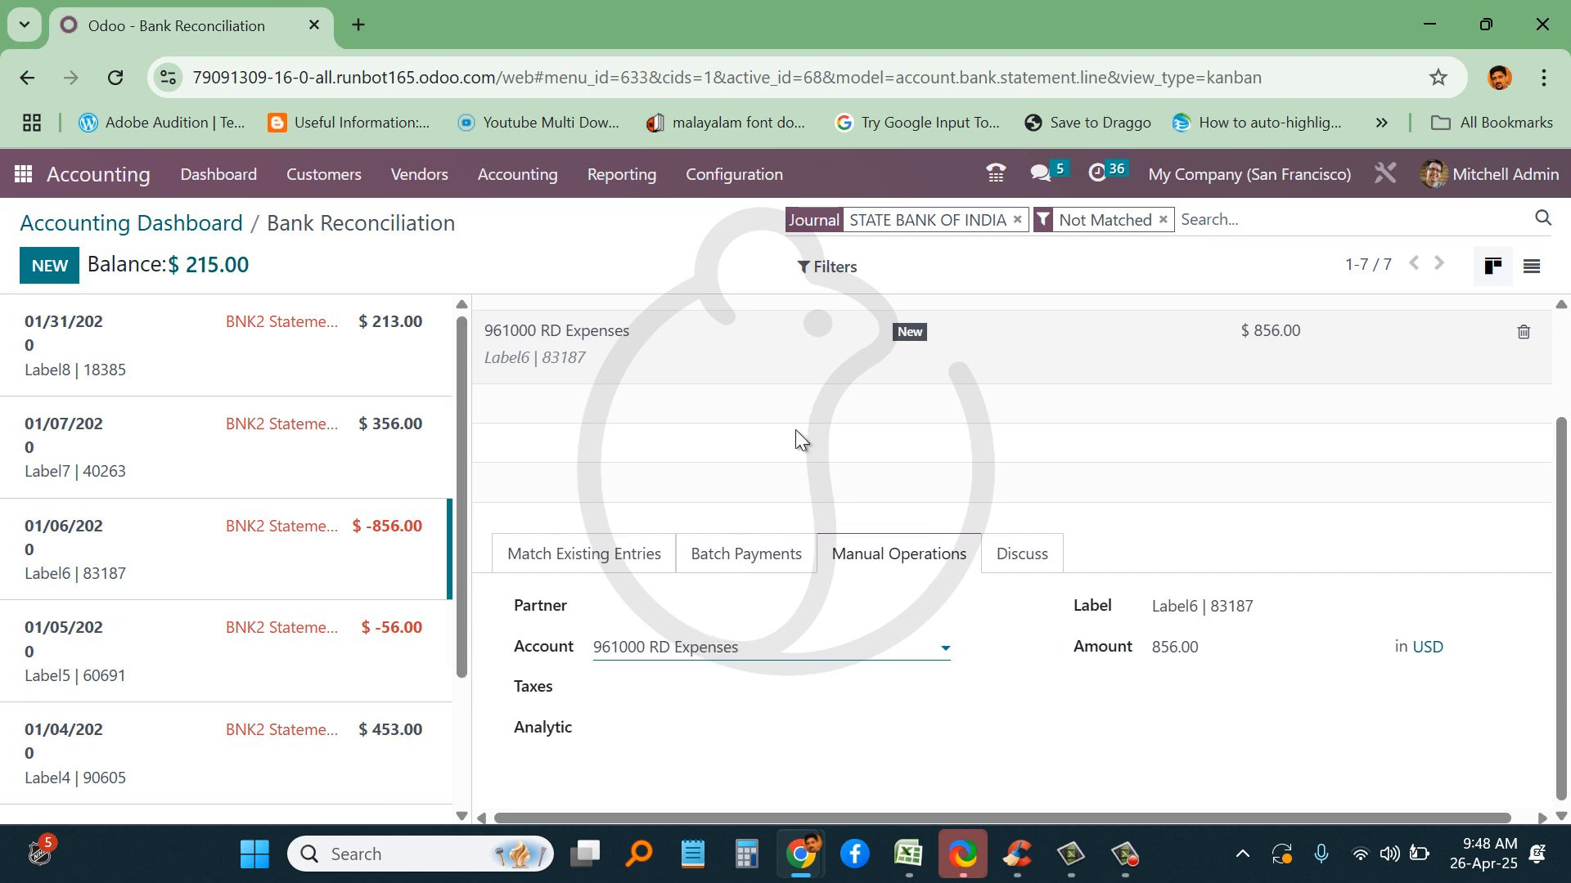
scroll(679, 429, up, 2)
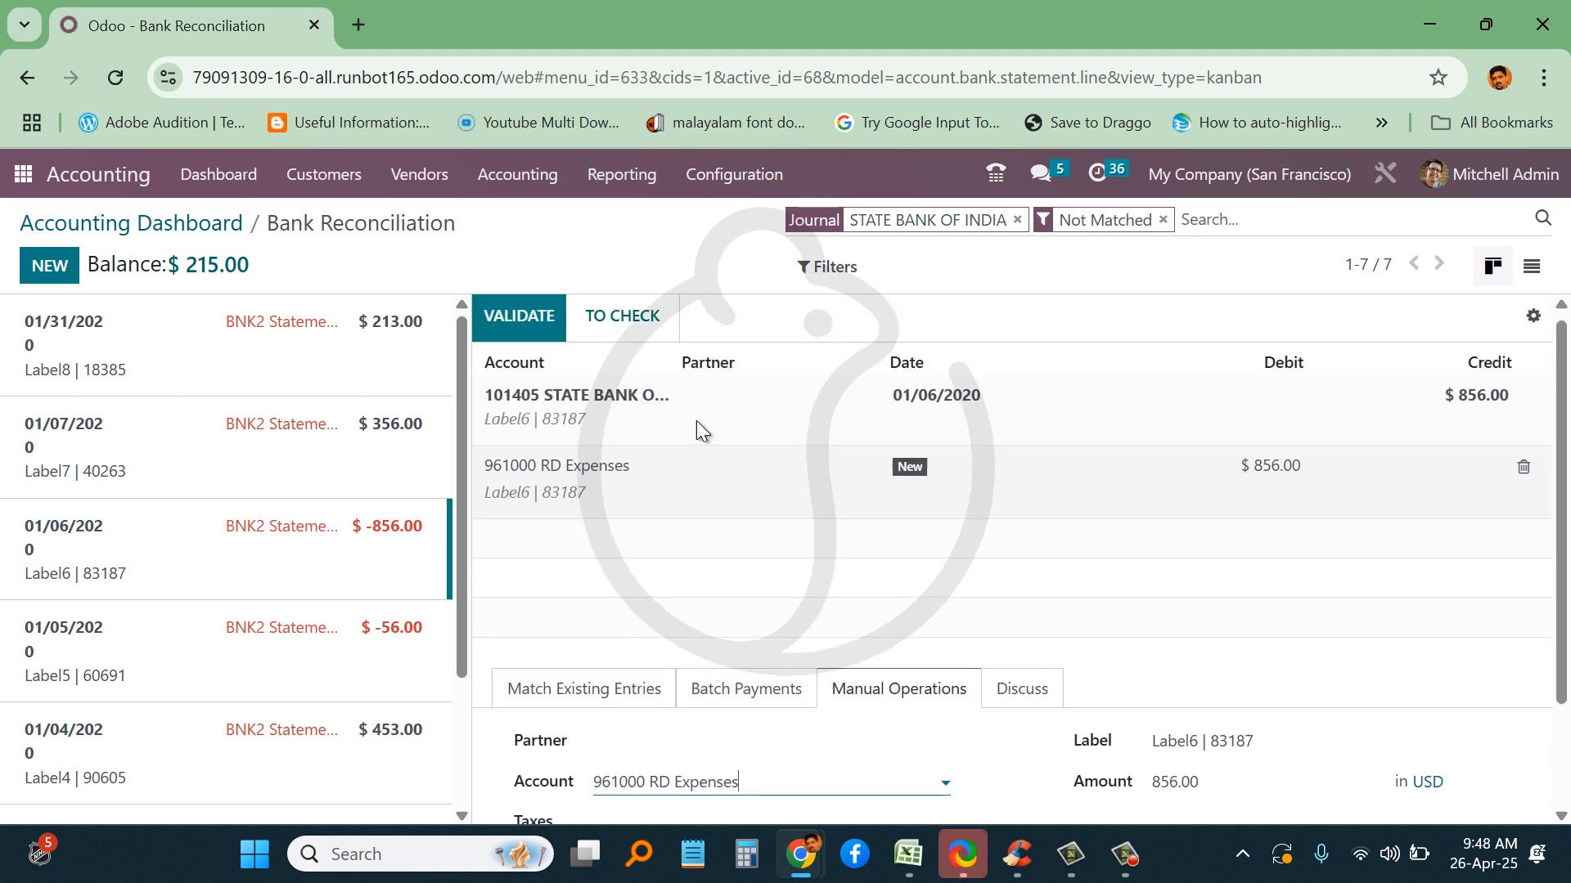
click(530, 321)
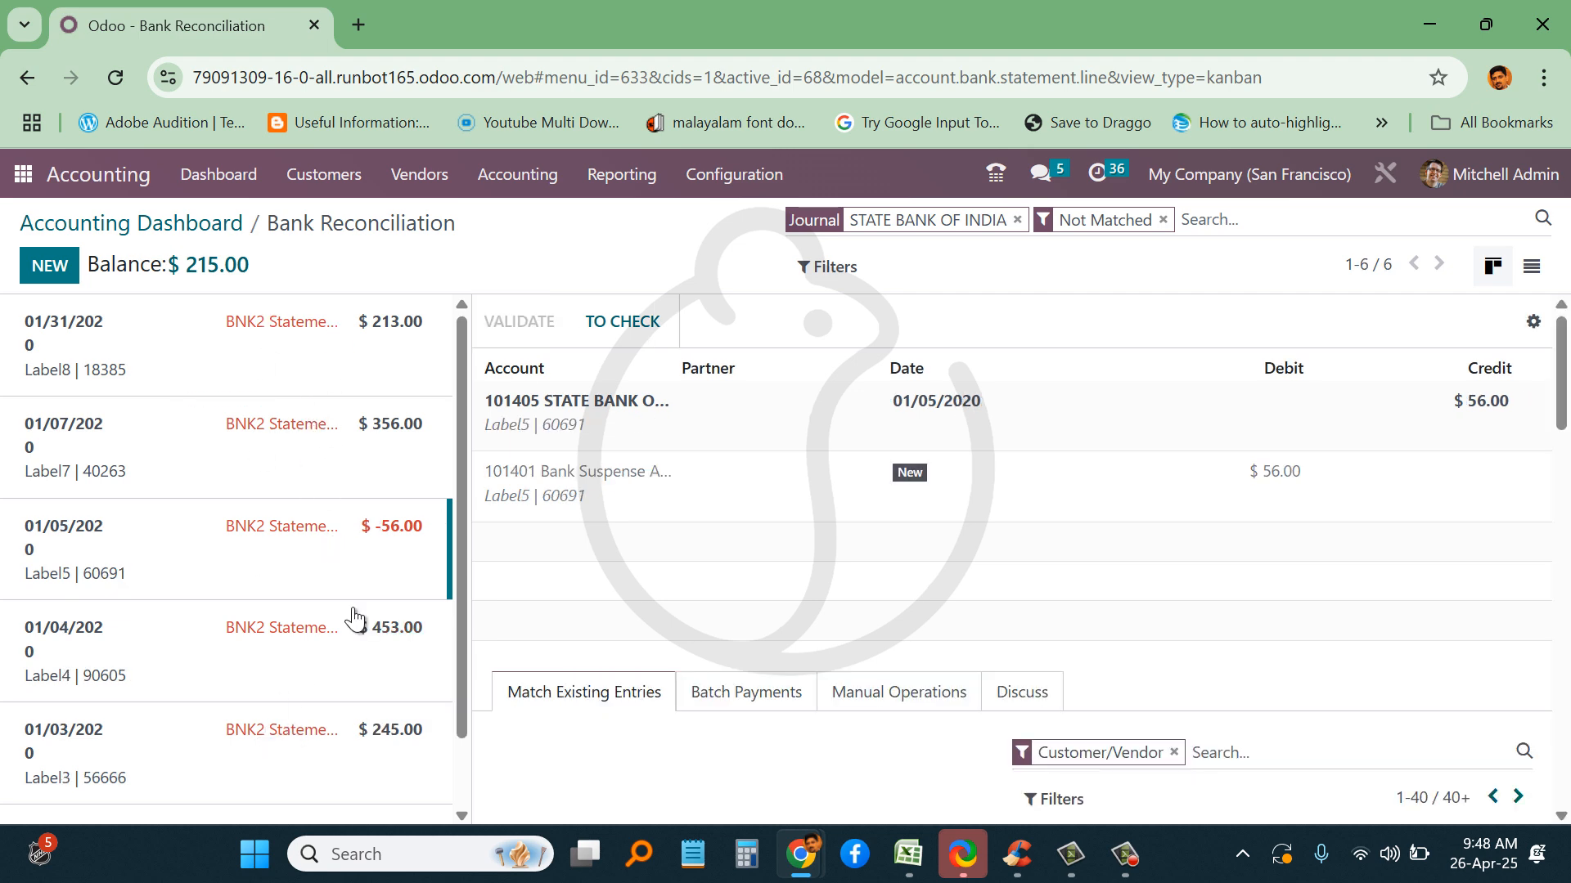
- Open the General Ledger report and search its lines for RD
click(507, 187)
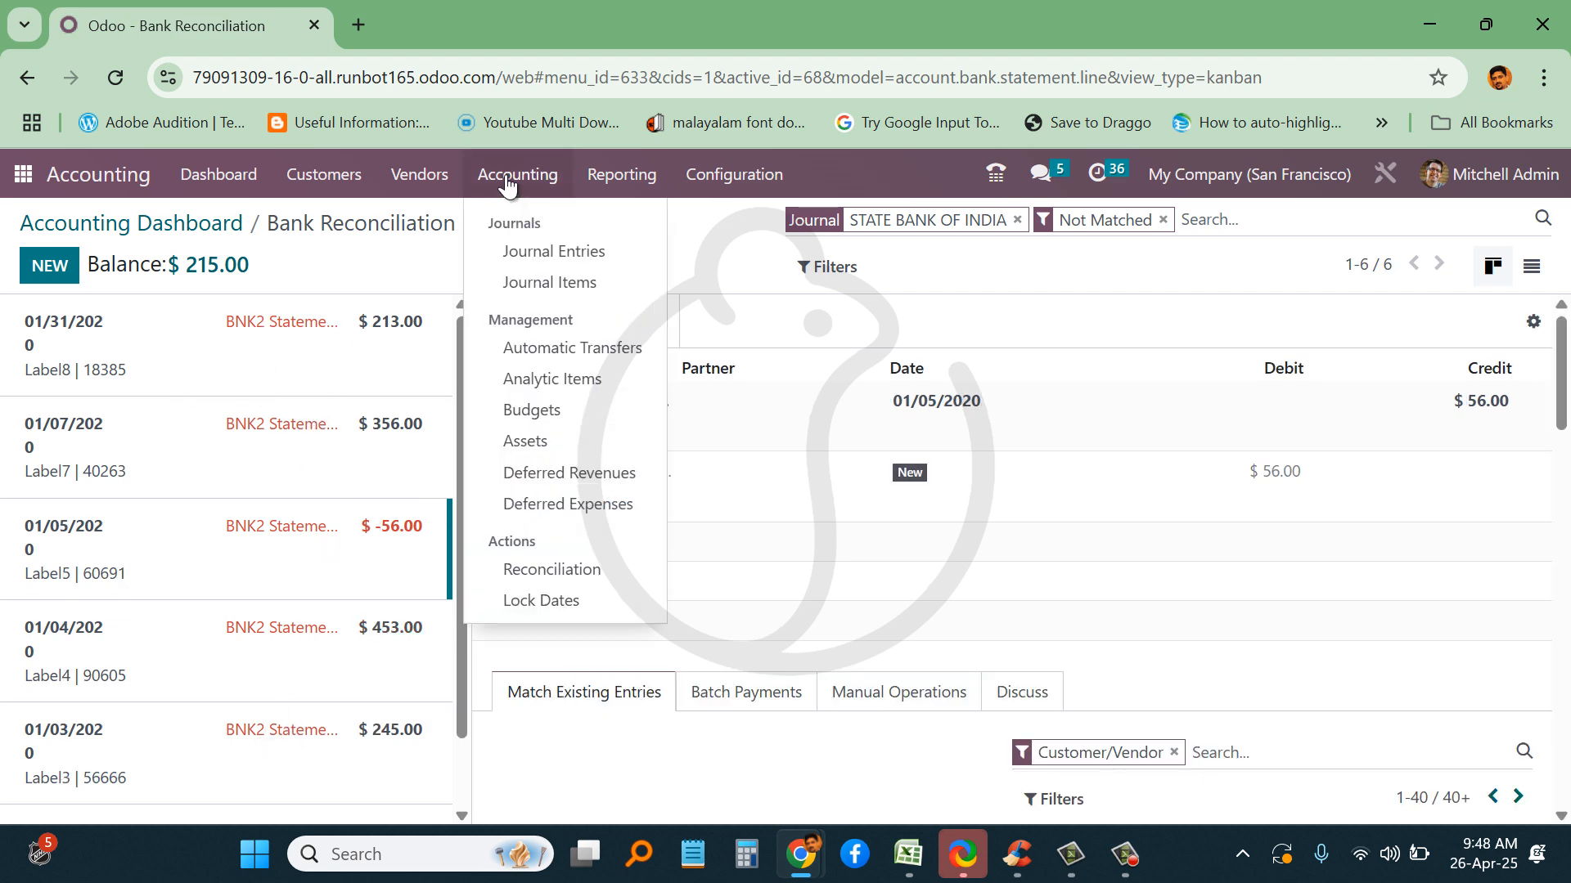
mouse_move(634, 176)
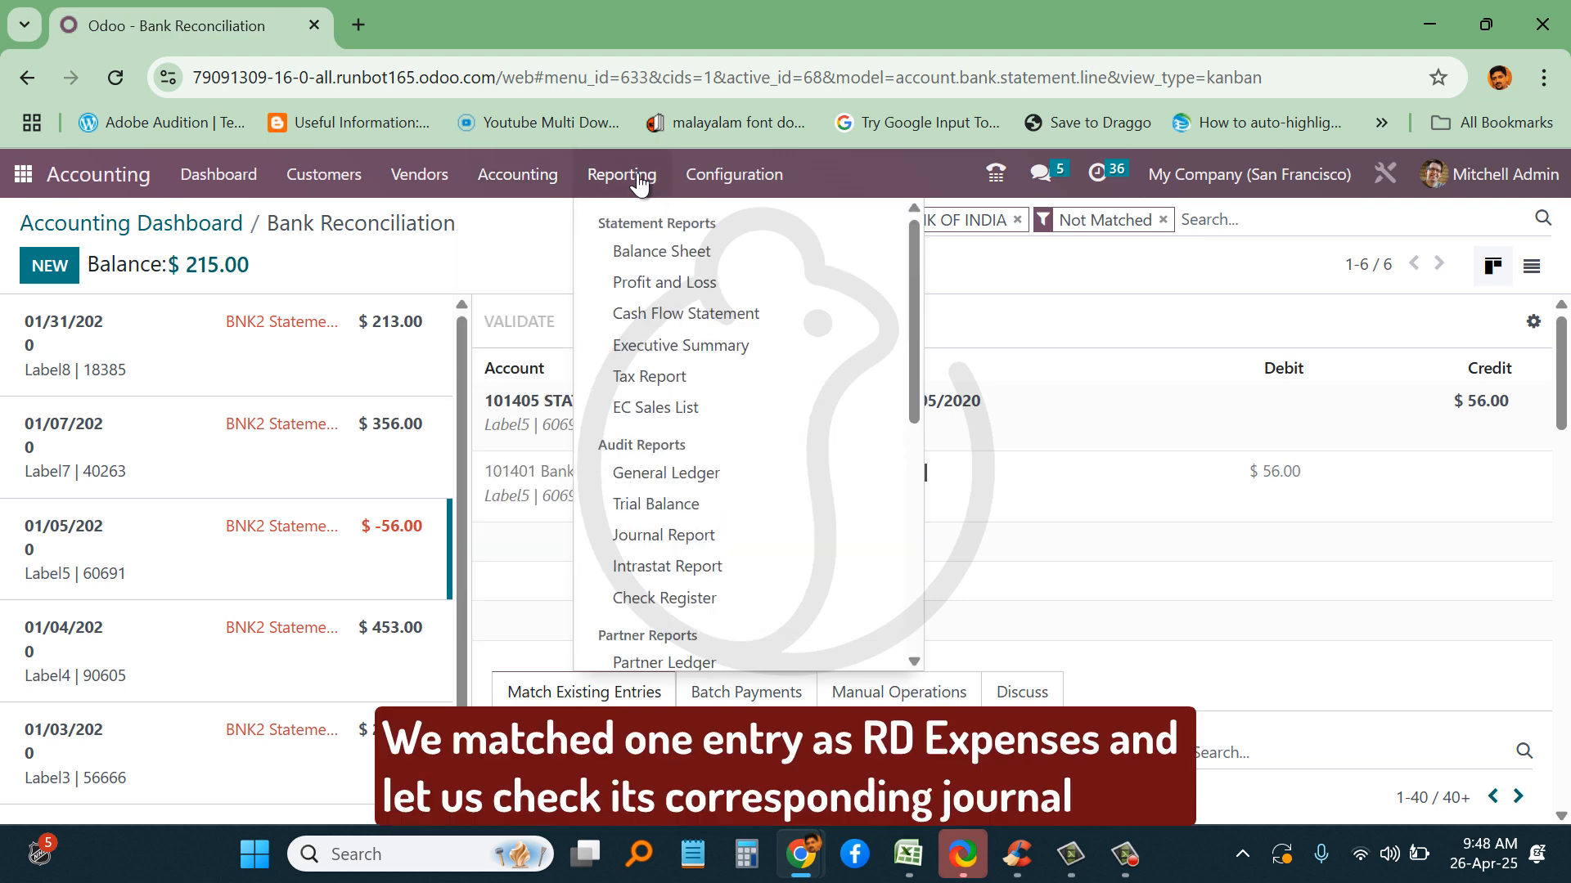
click(651, 474)
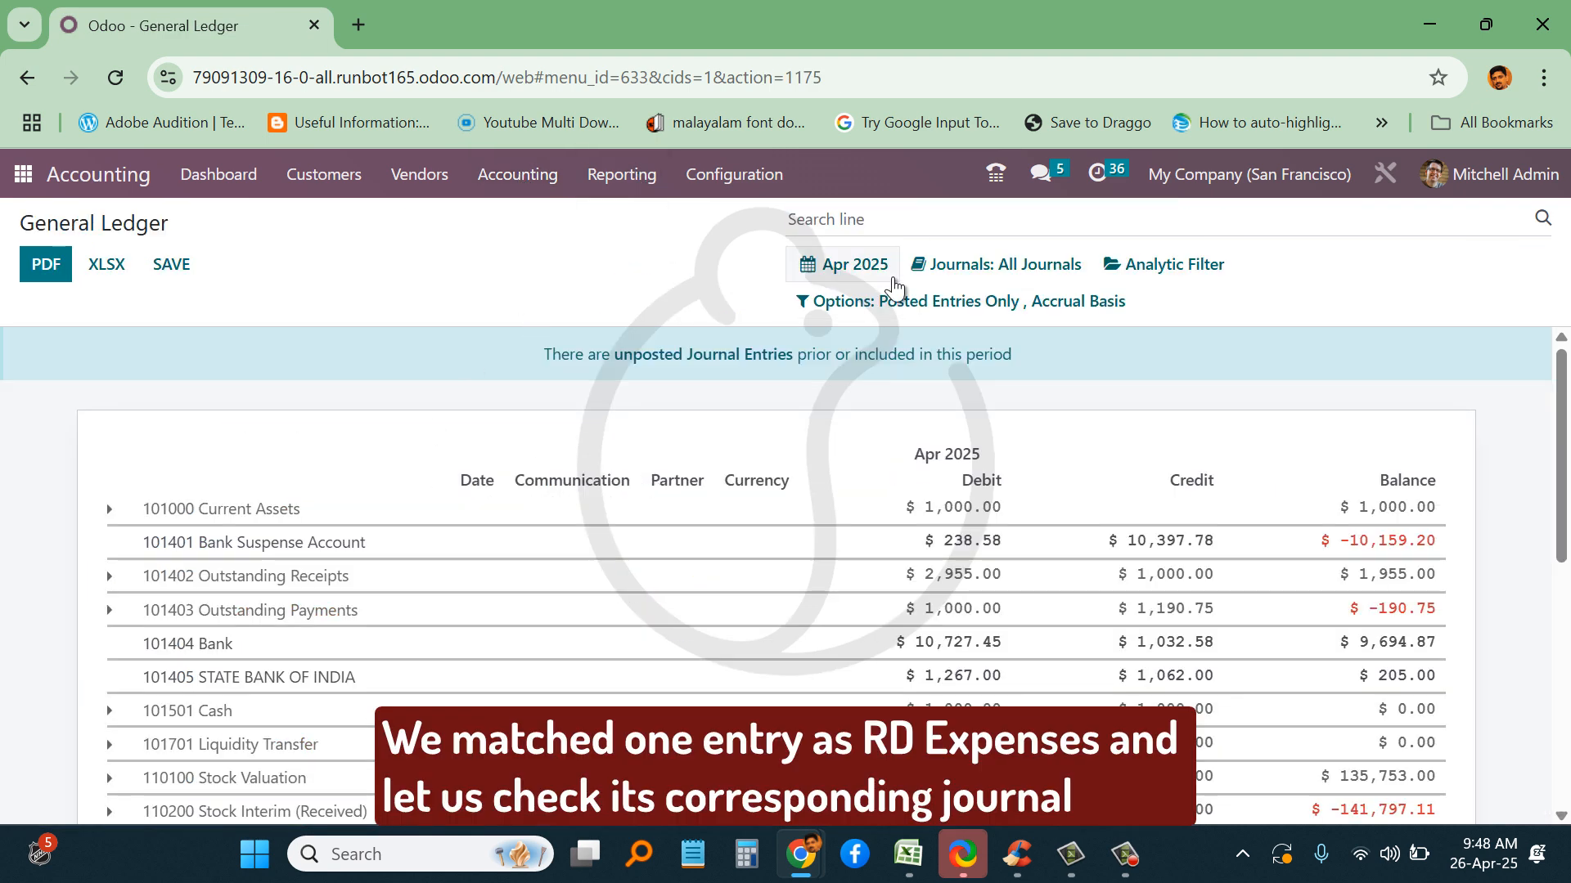
click(913, 223)
text(RD)
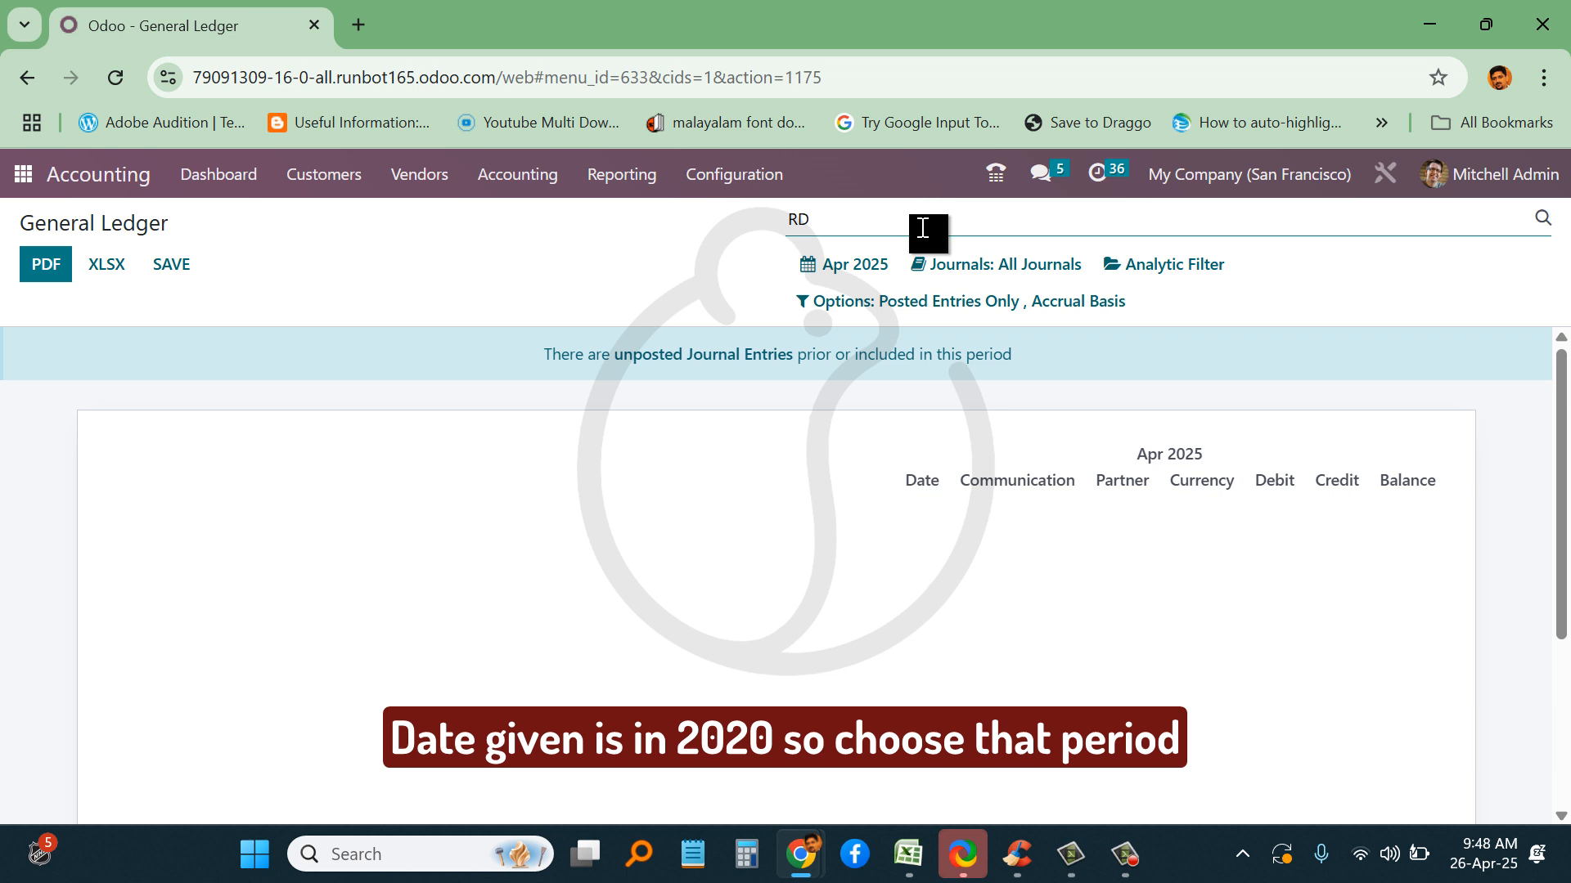
- Apply a custom General Ledger period with the start date set to 01/01/2020
click(855, 268)
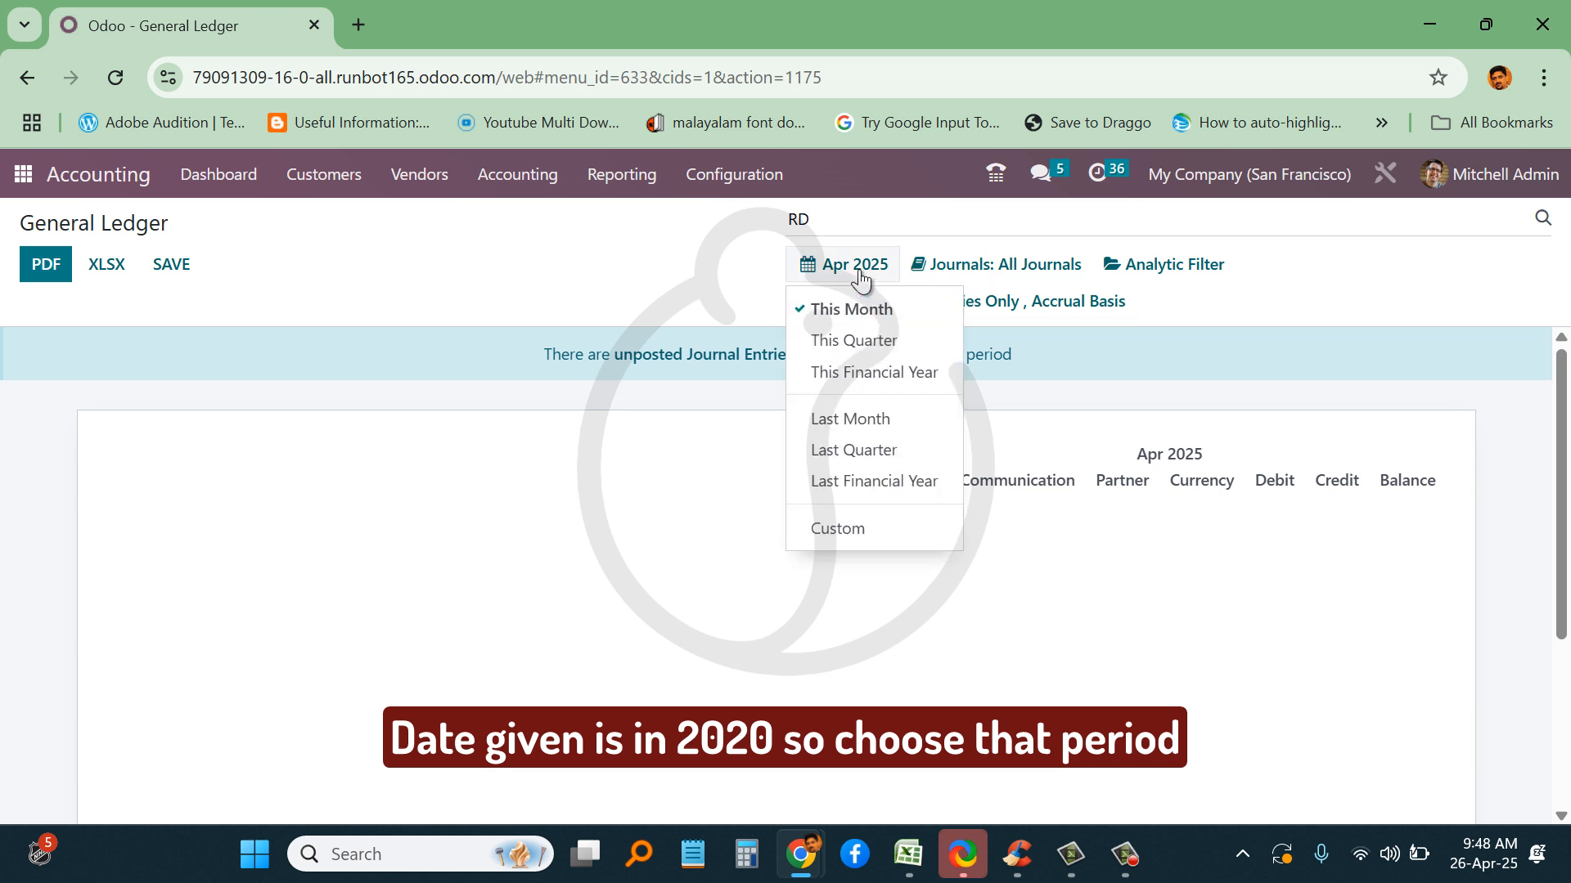
click(873, 533)
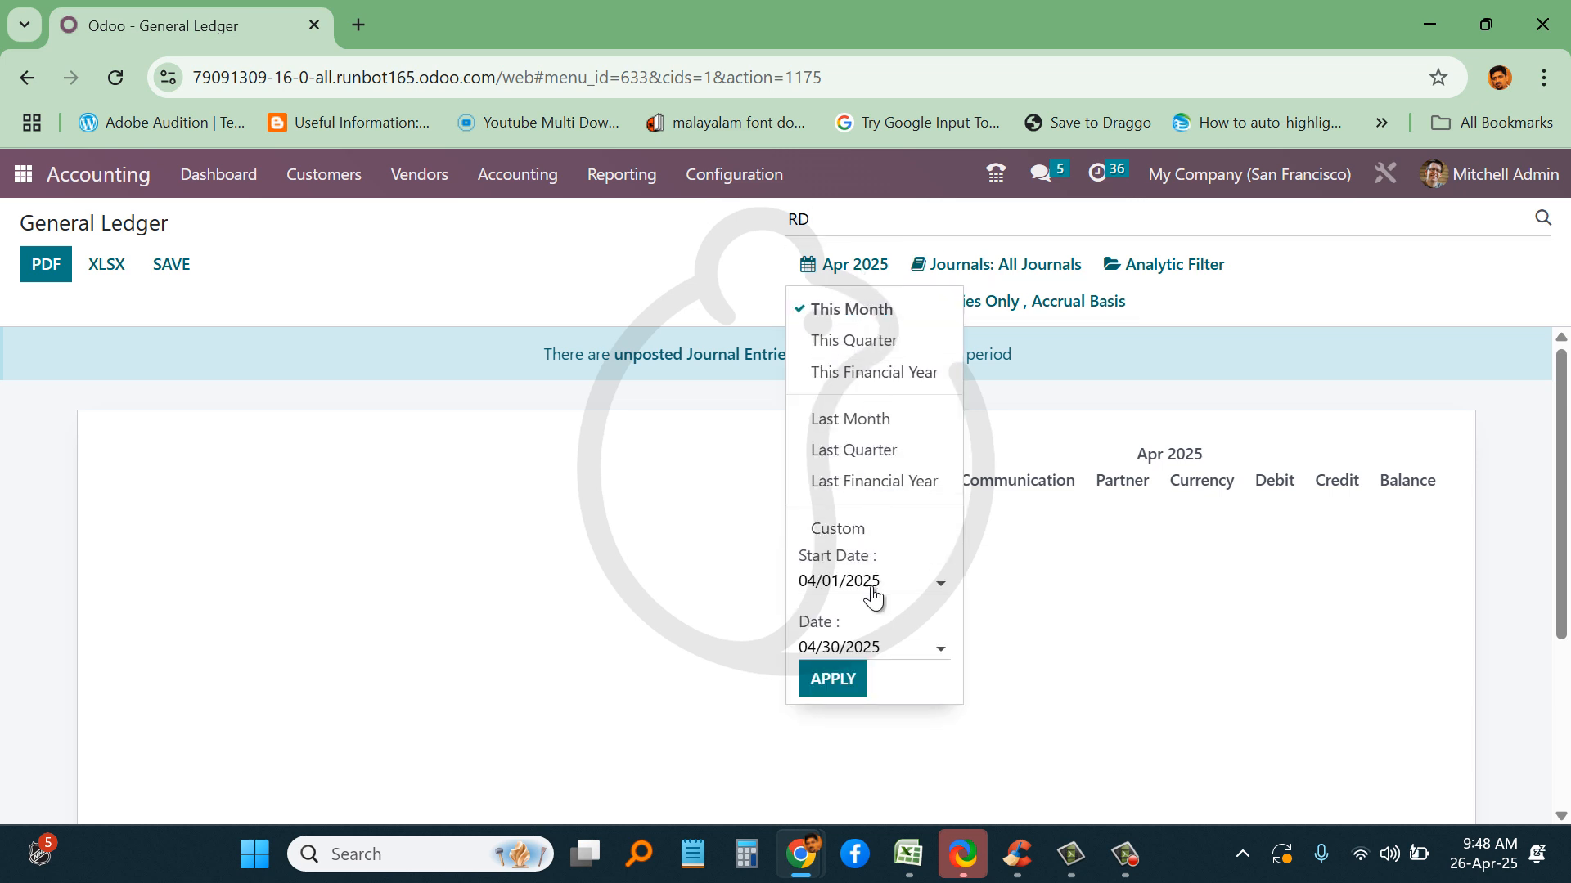
click(865, 581)
click(941, 626)
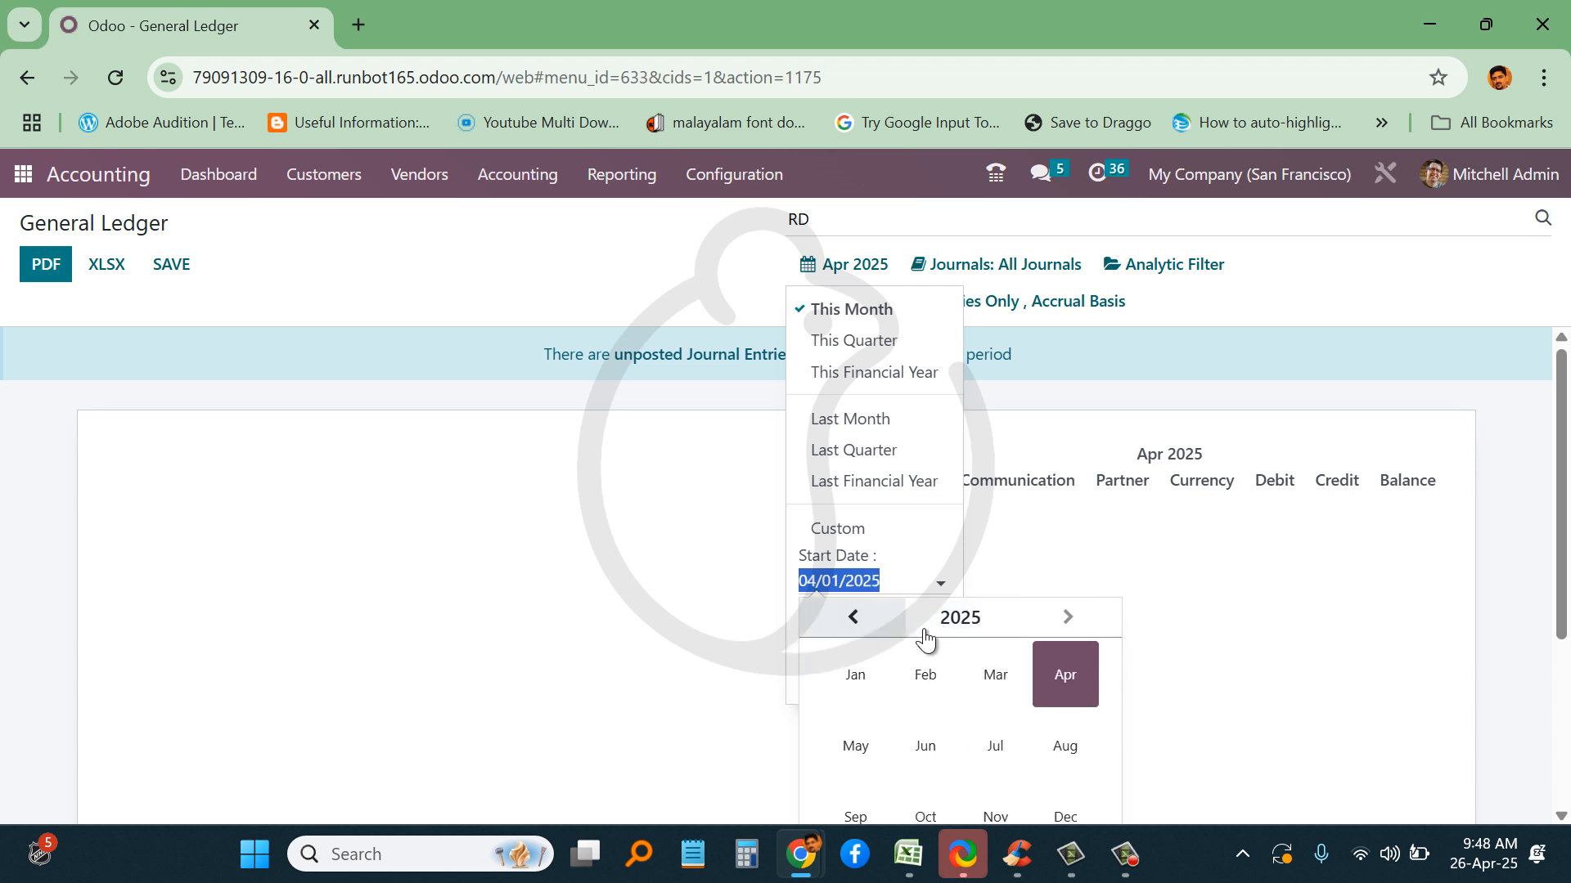
click(849, 619)
click(848, 619)
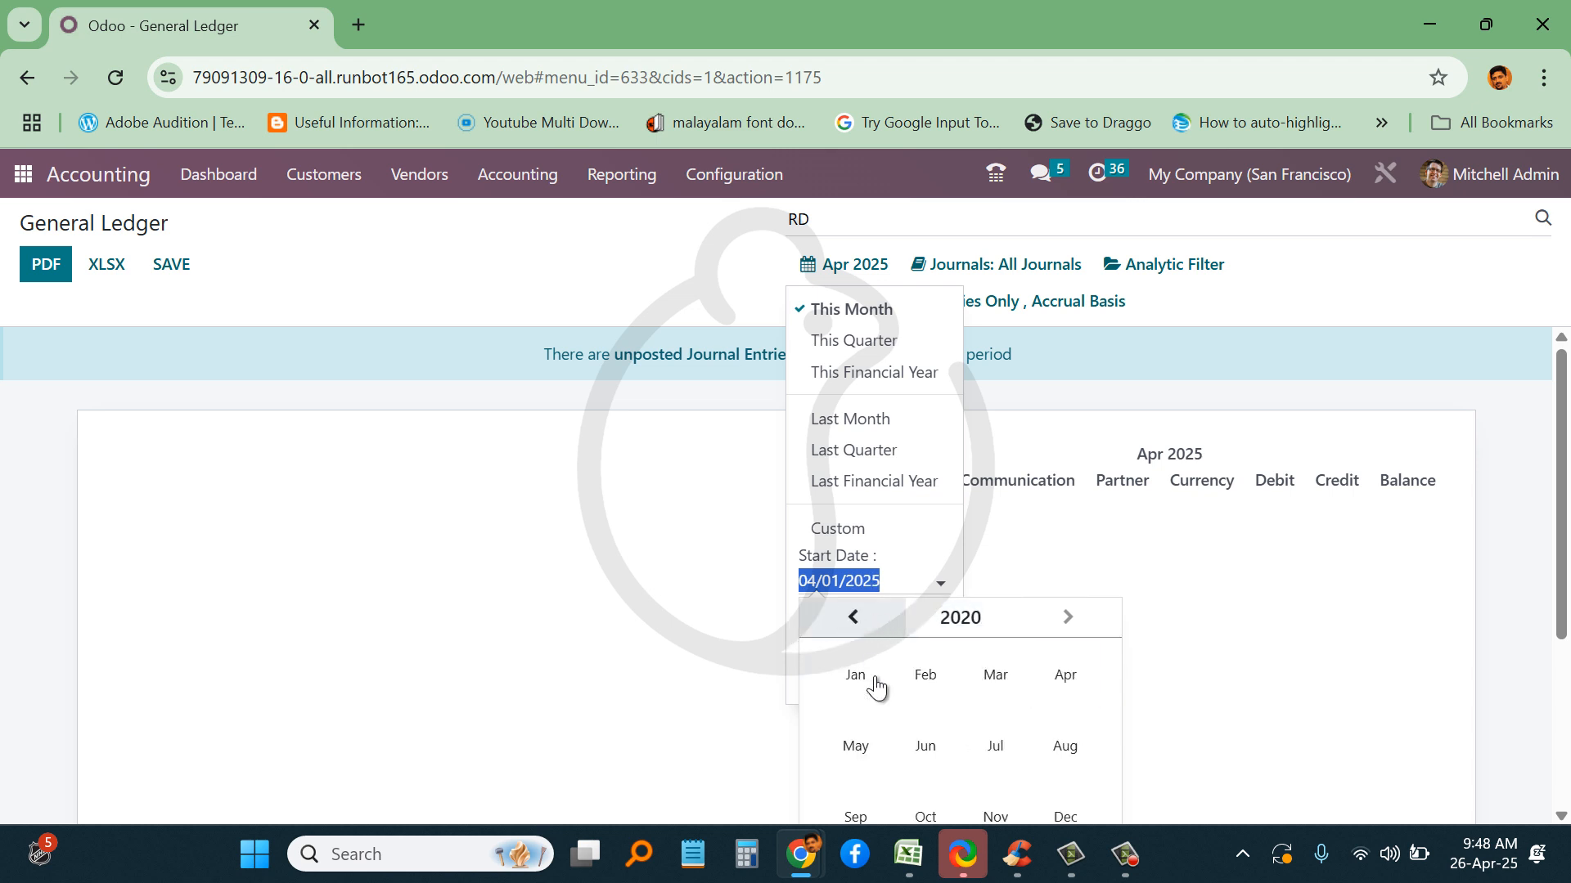
click(854, 677)
click(981, 719)
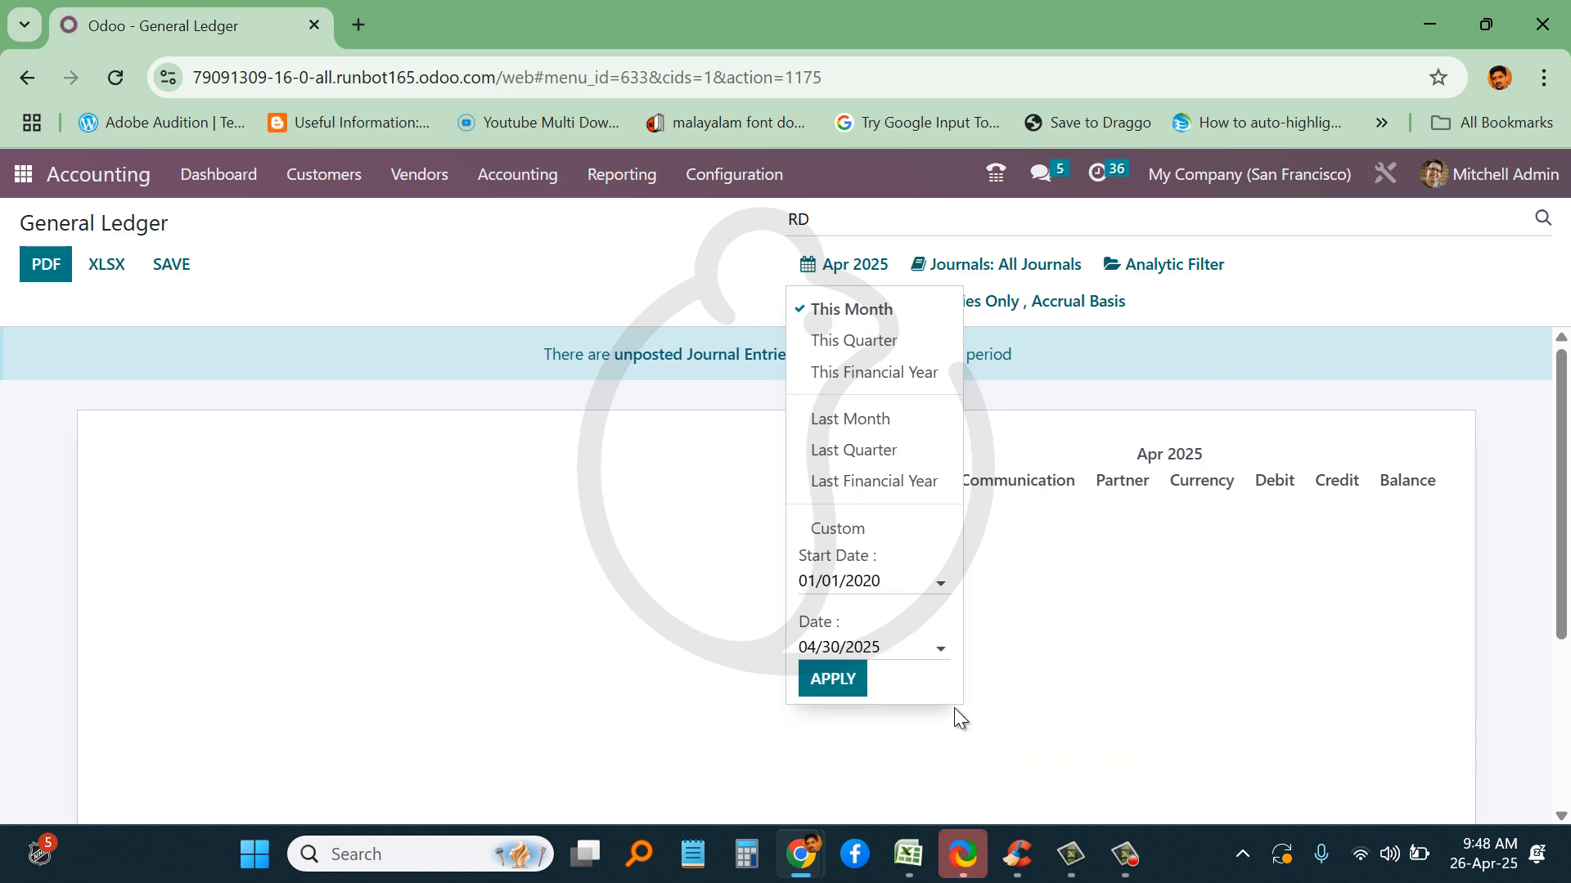
click(830, 682)
- Search the General Ledger for RD within the custom period and expand the 961000 RD Expenses account
click(848, 222)
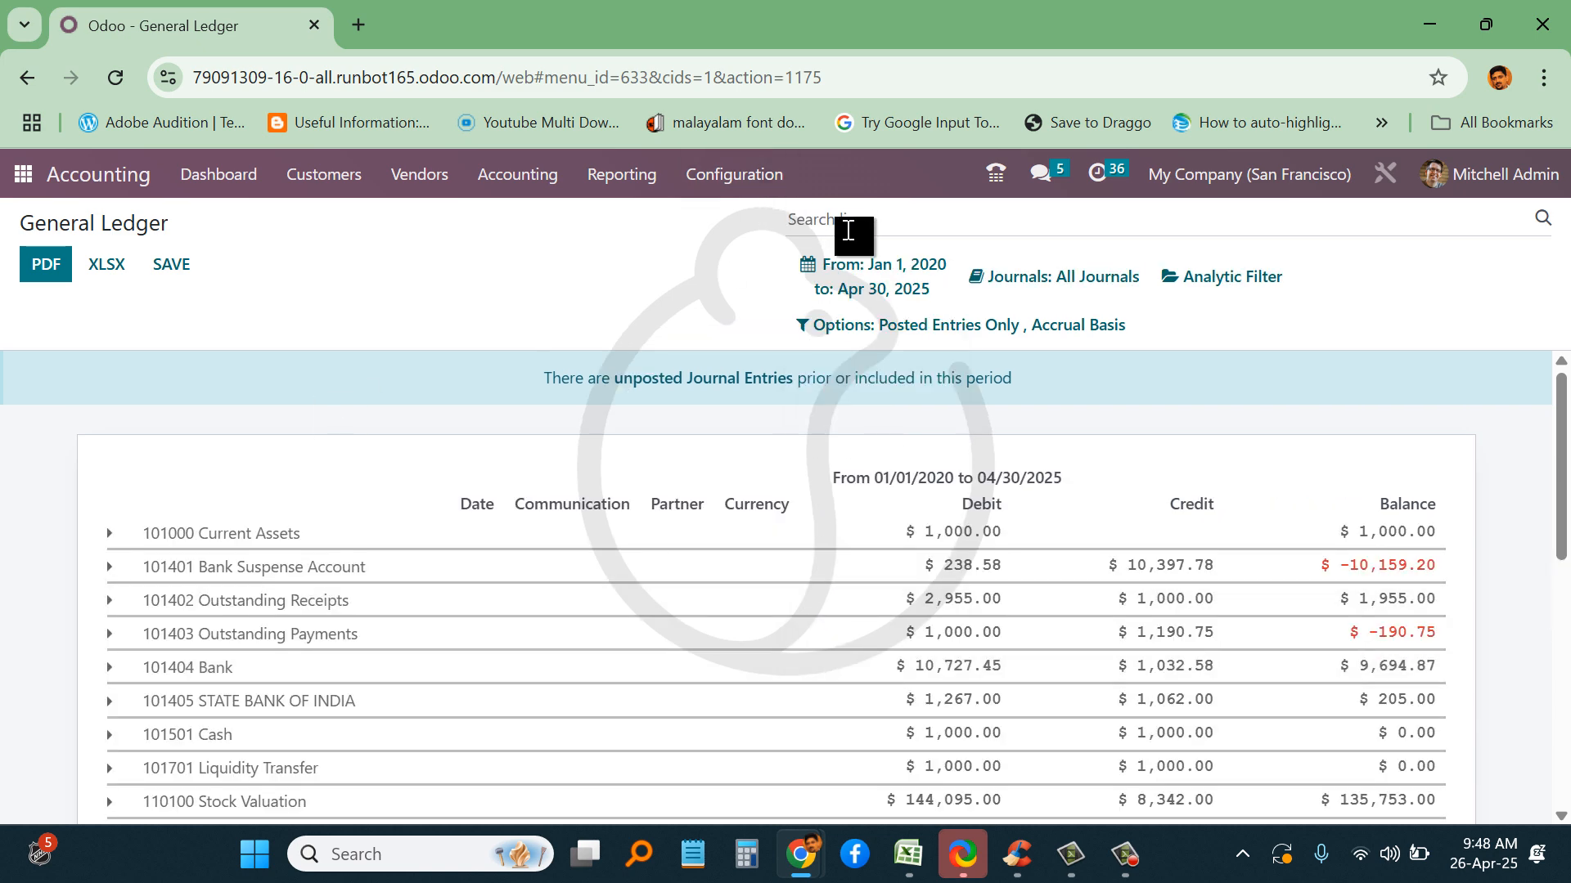
text(RD)
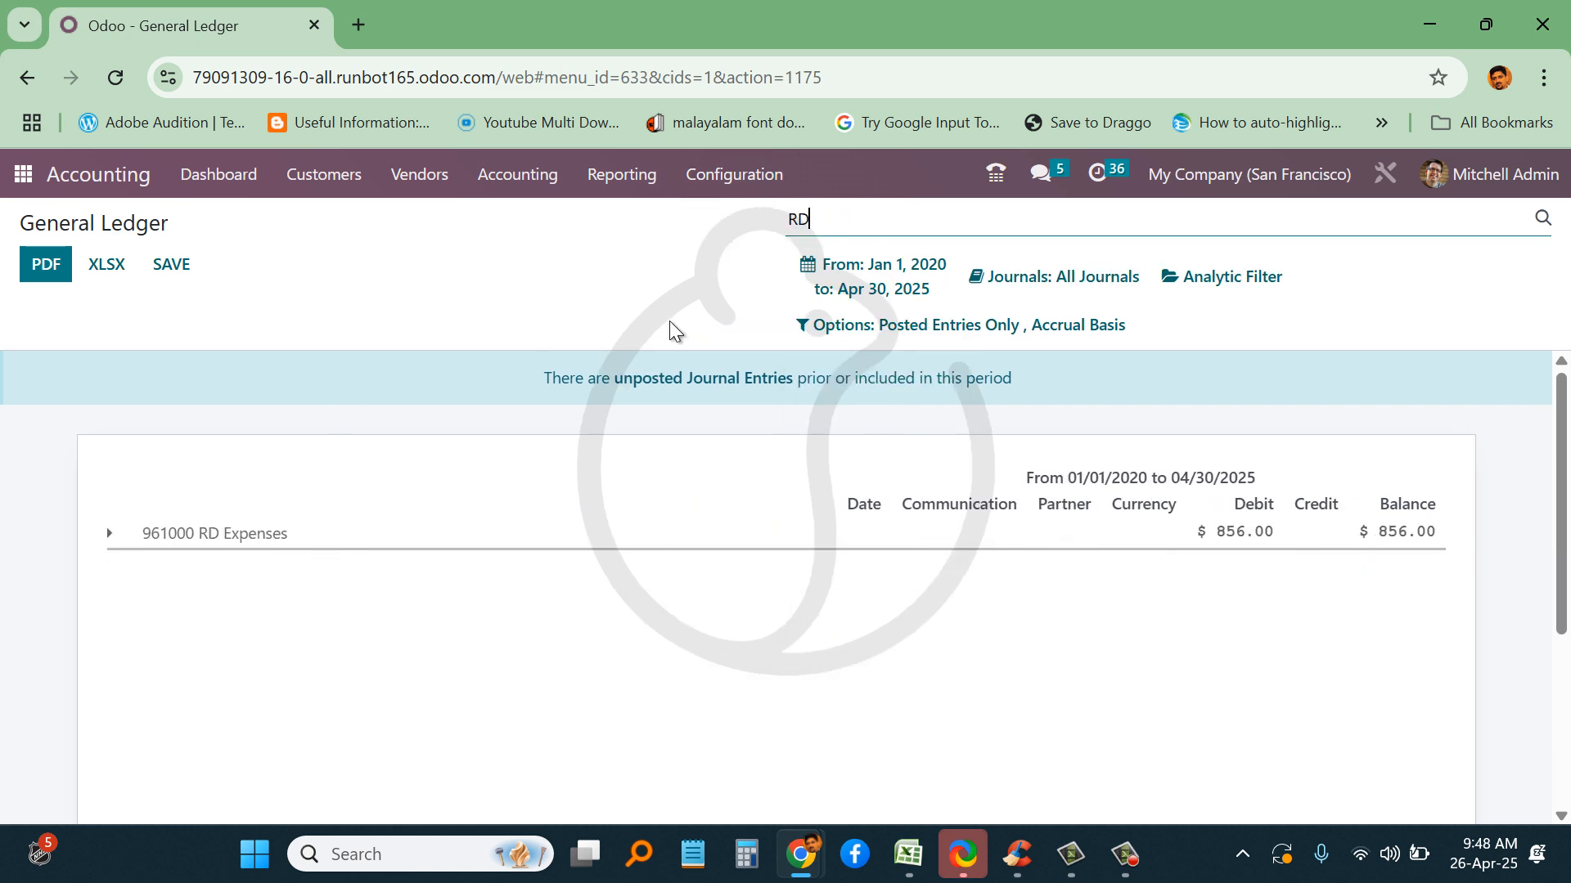
click(109, 535)
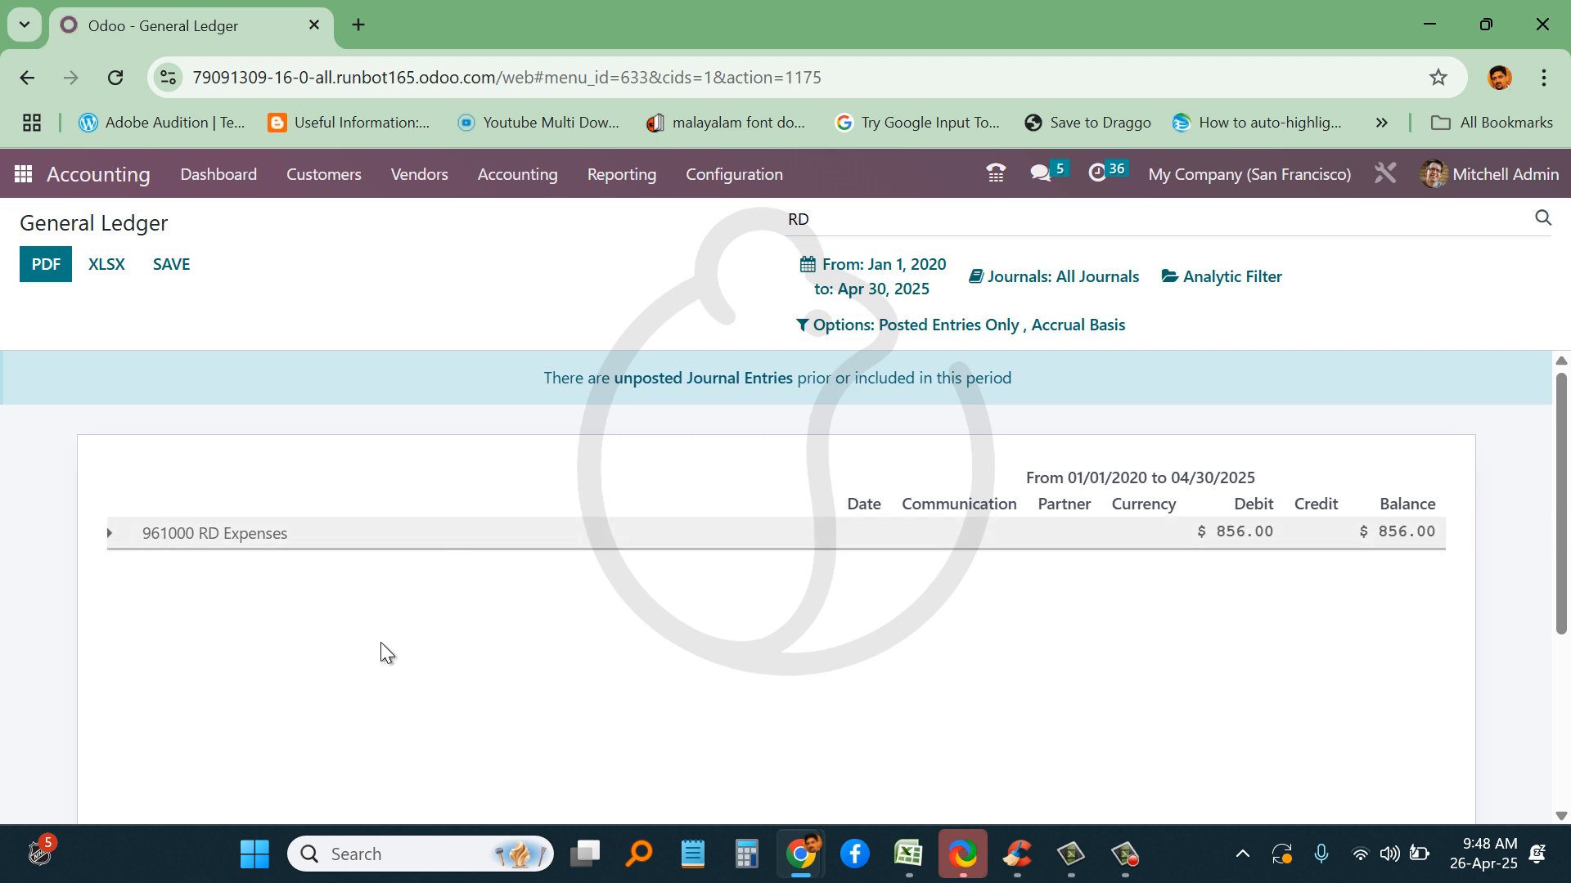
click(114, 540)
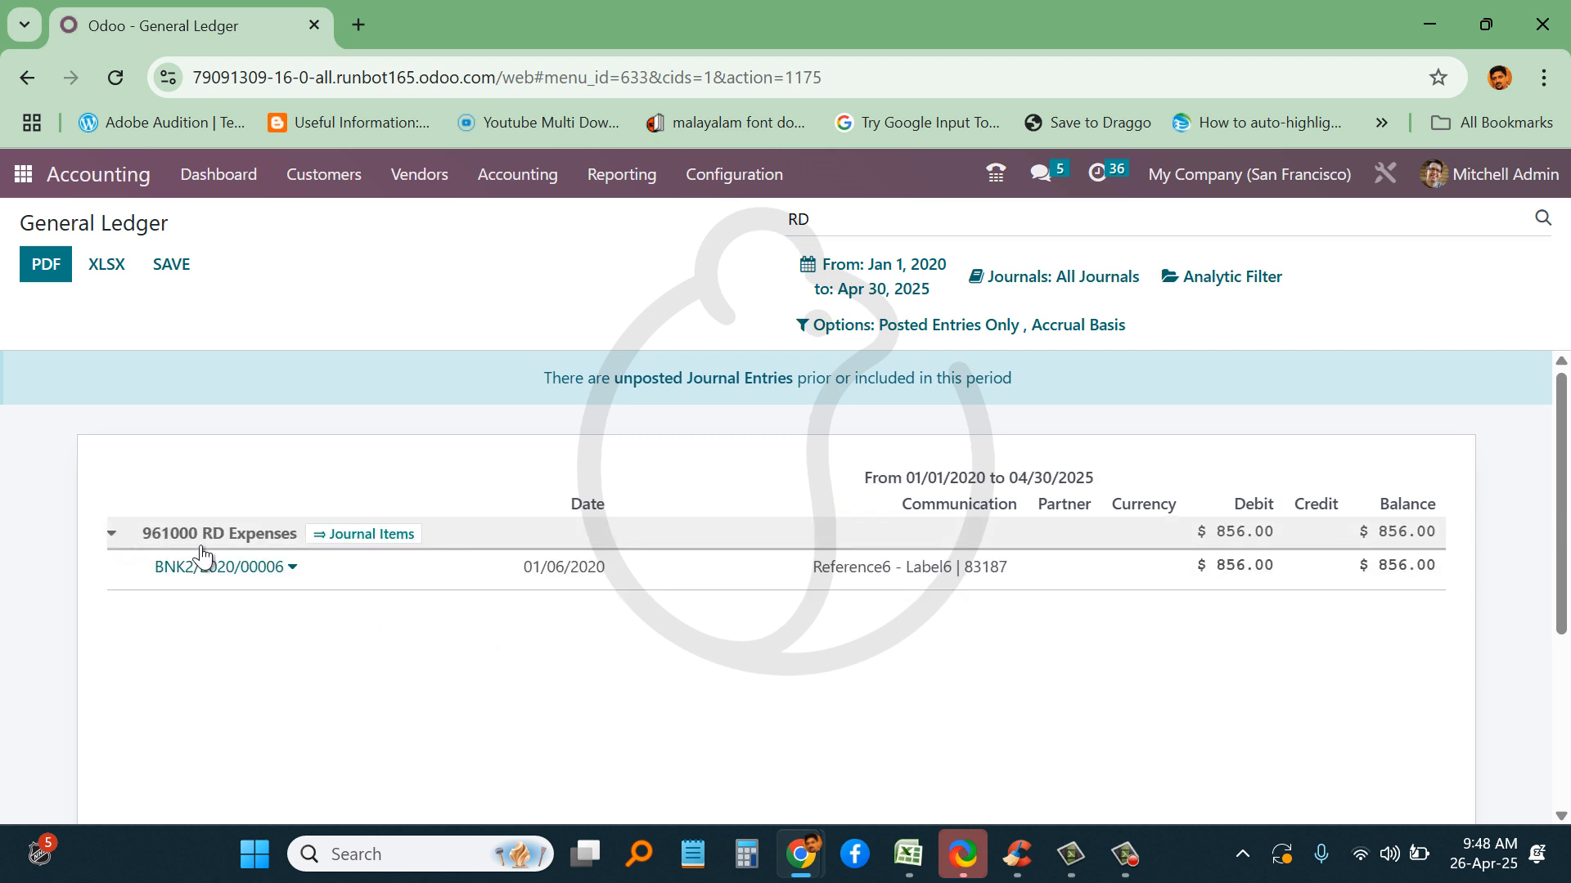
- View the journal entry BNK2/2020/00006 behind the RD Expenses line and check its reference and journal items
click(235, 576)
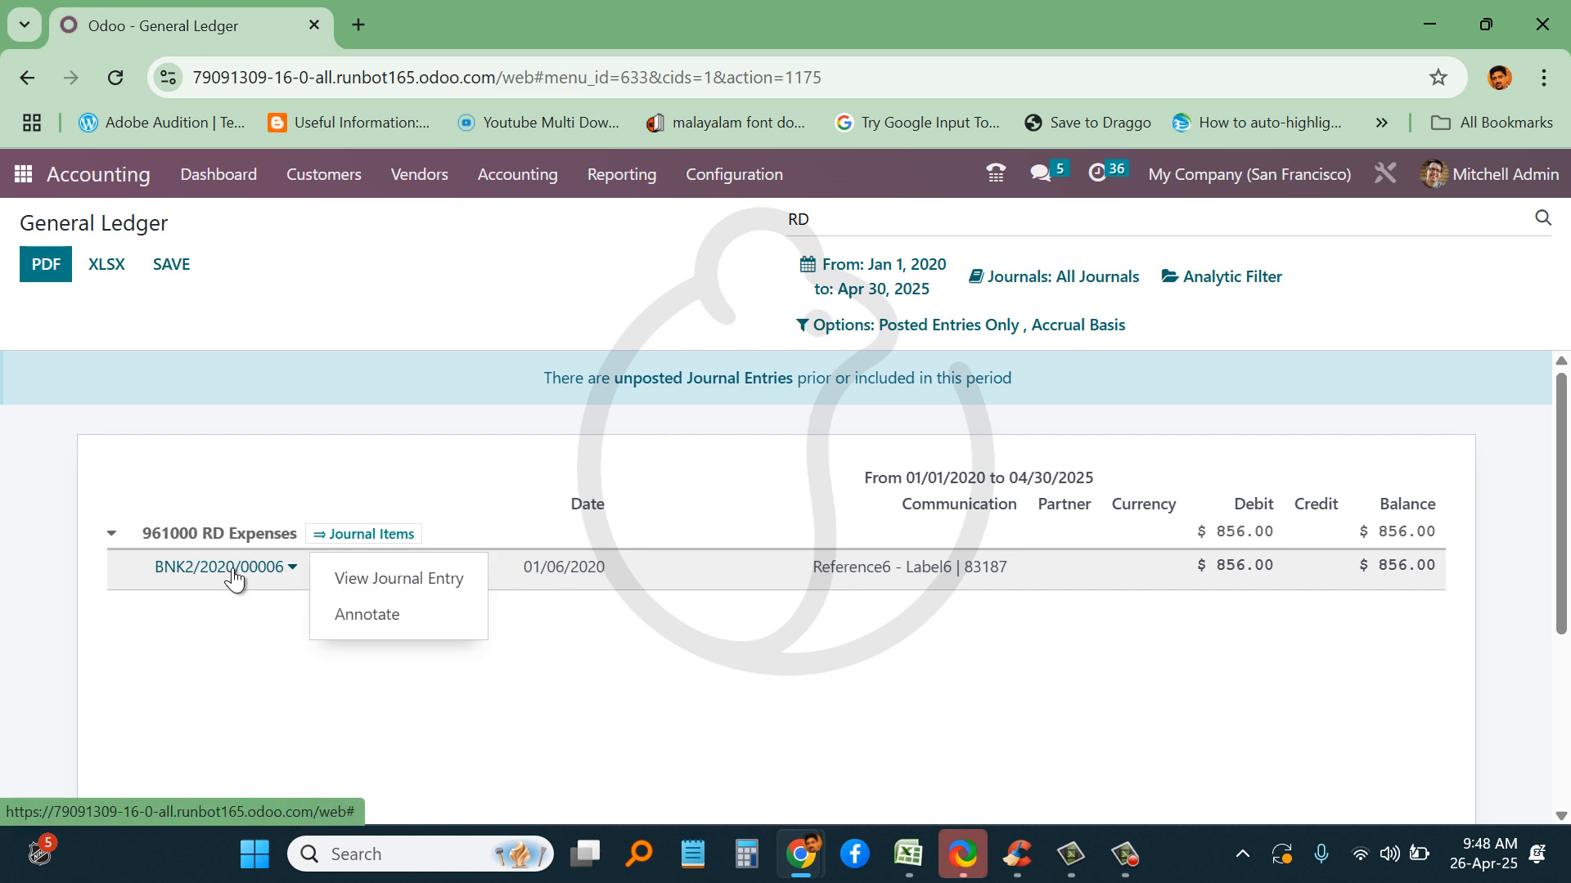
click(373, 581)
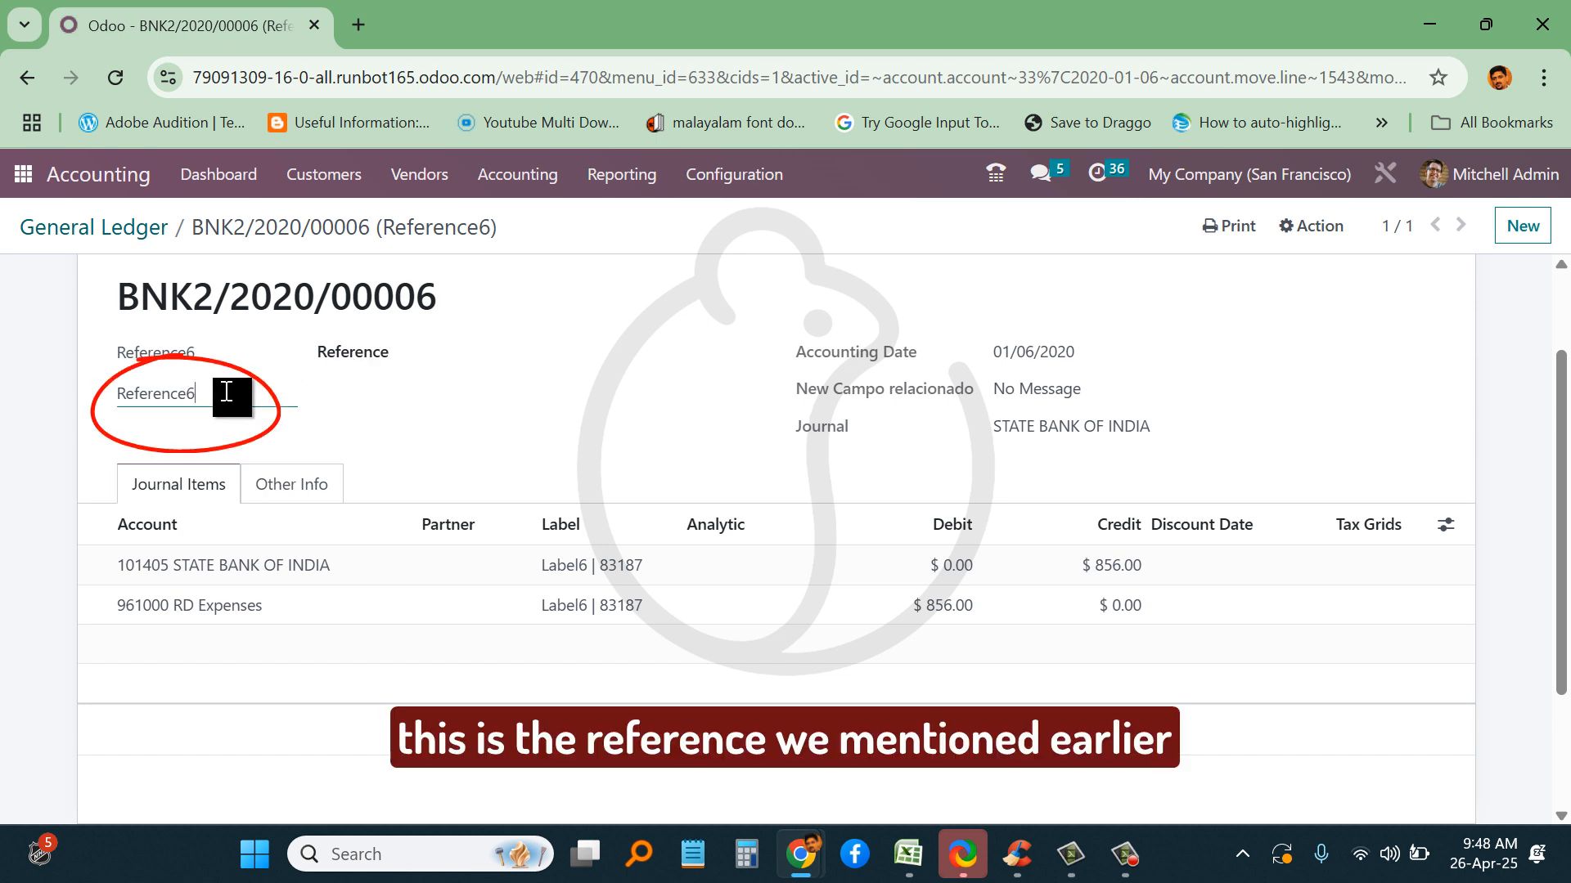
drag(233, 396, 37, 386)
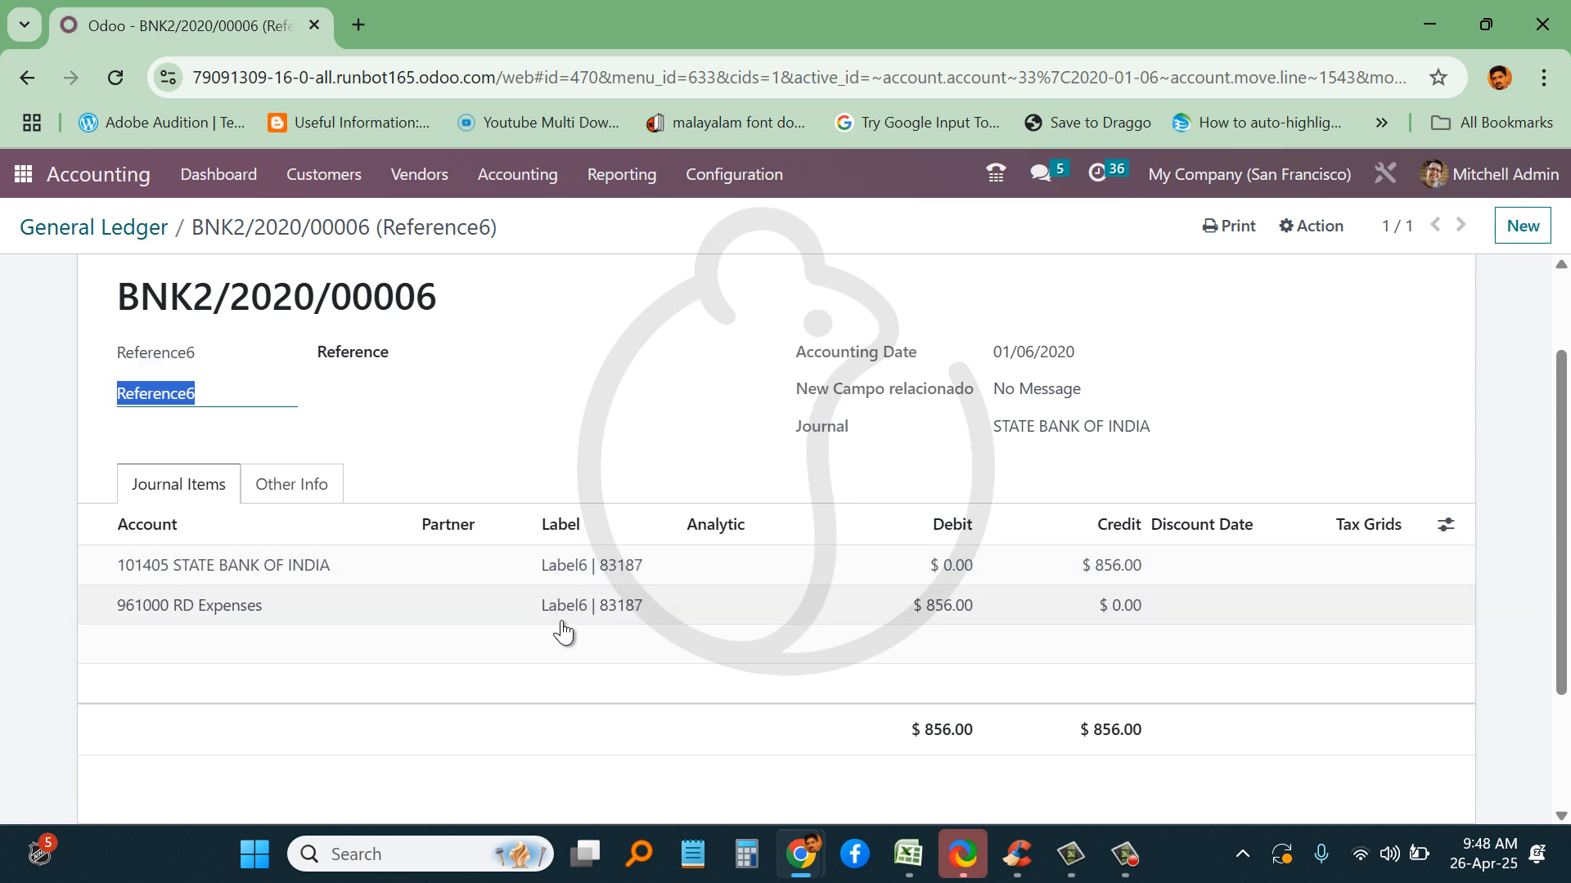
scroll(307, 385, up, 2)
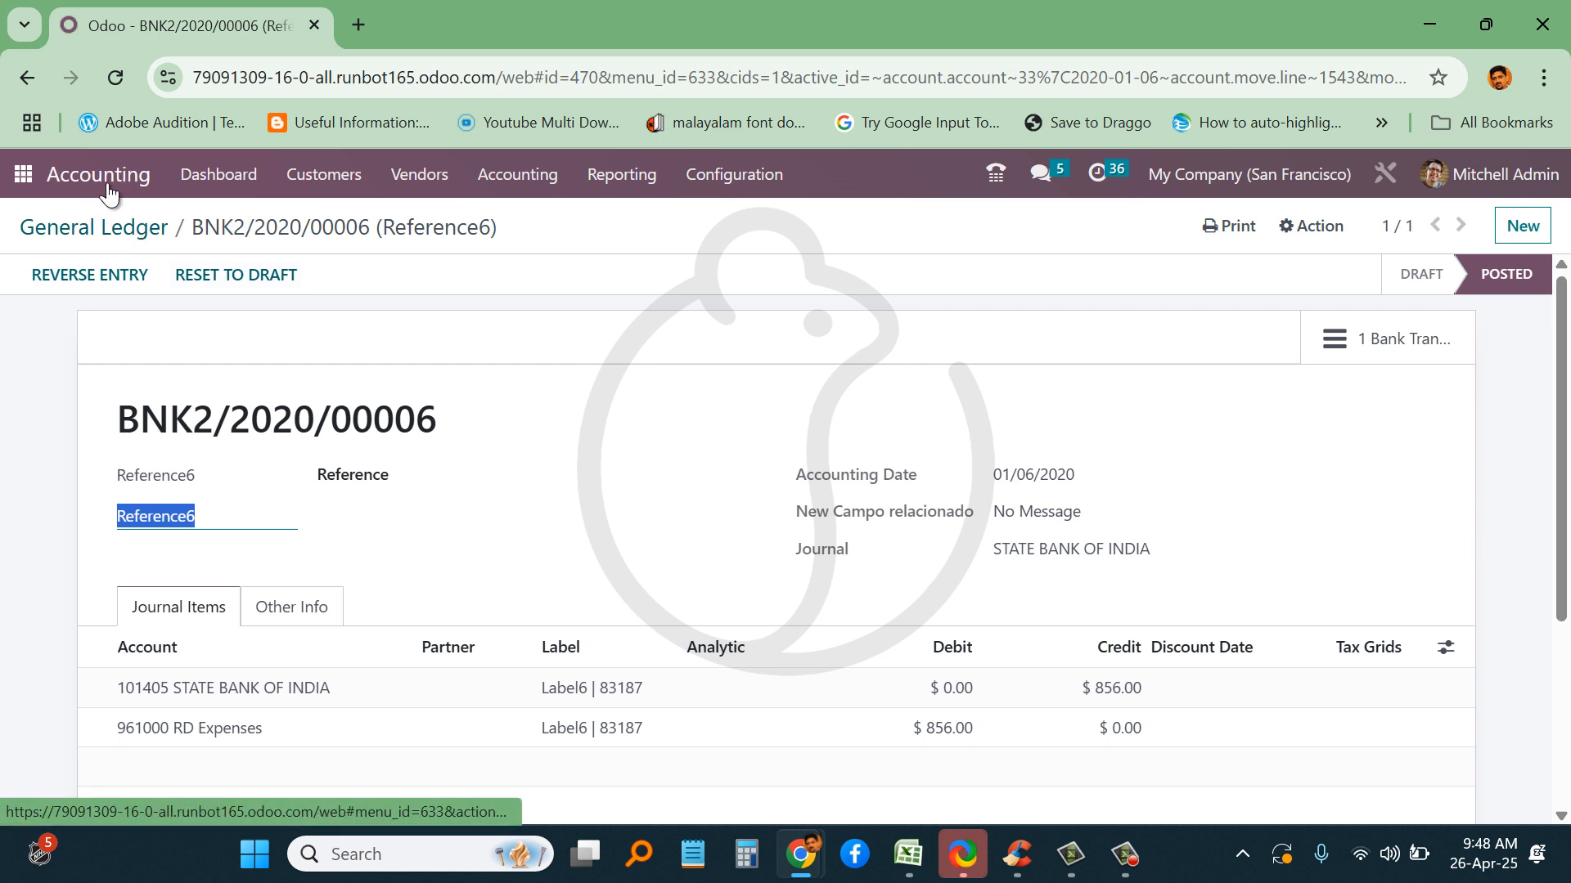
- Open the State Bank of India items for reconciliation from the Accounting Dashboard and show them as a list
click(33, 180)
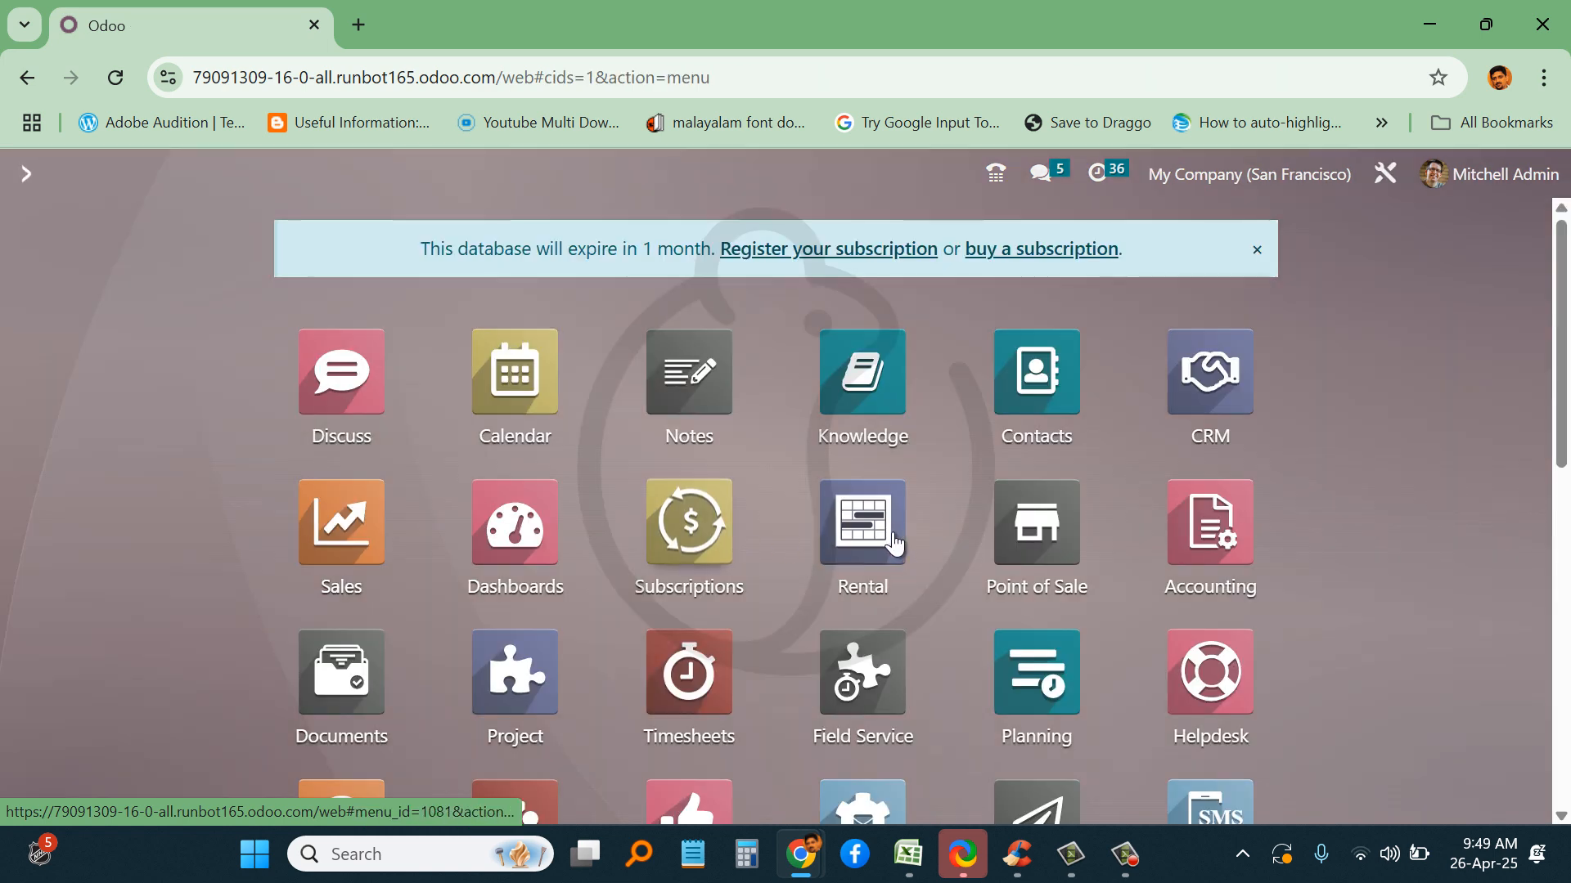
click(1195, 544)
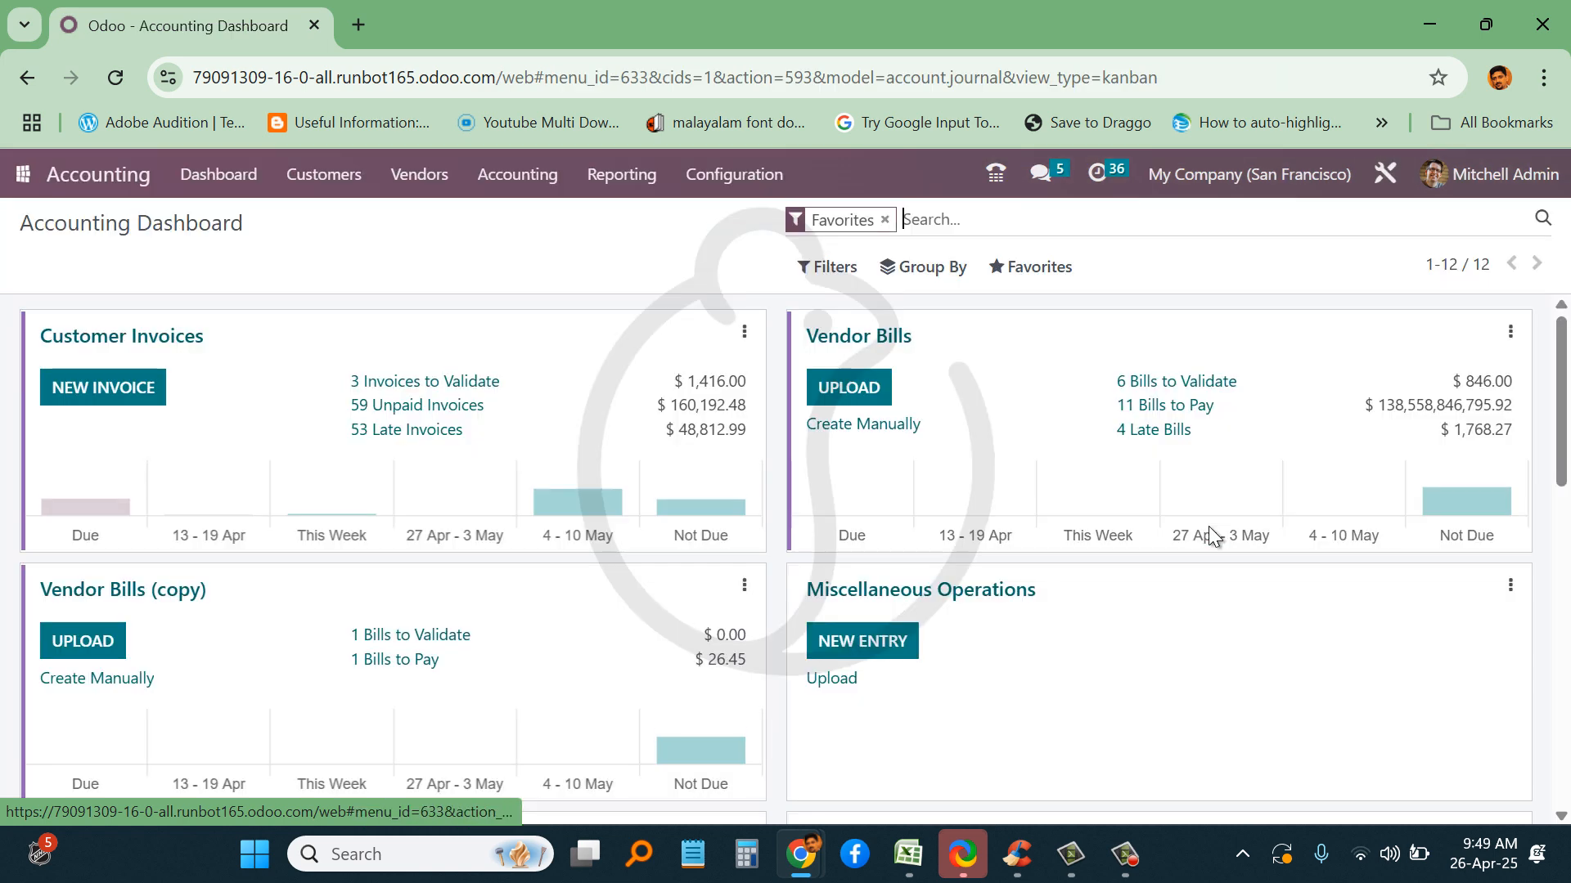
scroll(830, 610, down, 5)
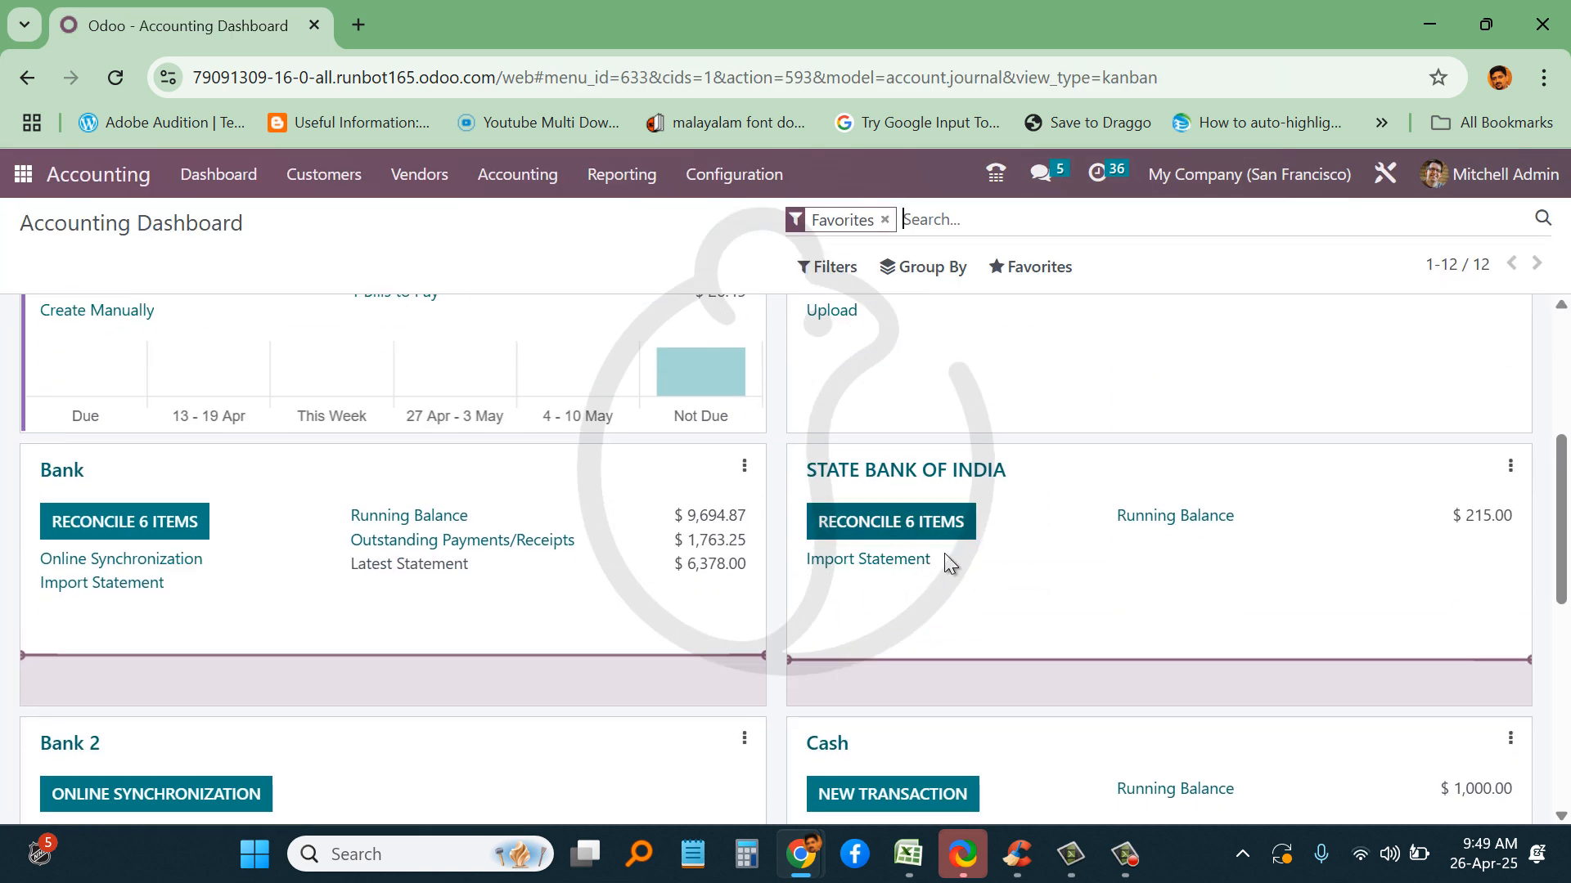
click(896, 528)
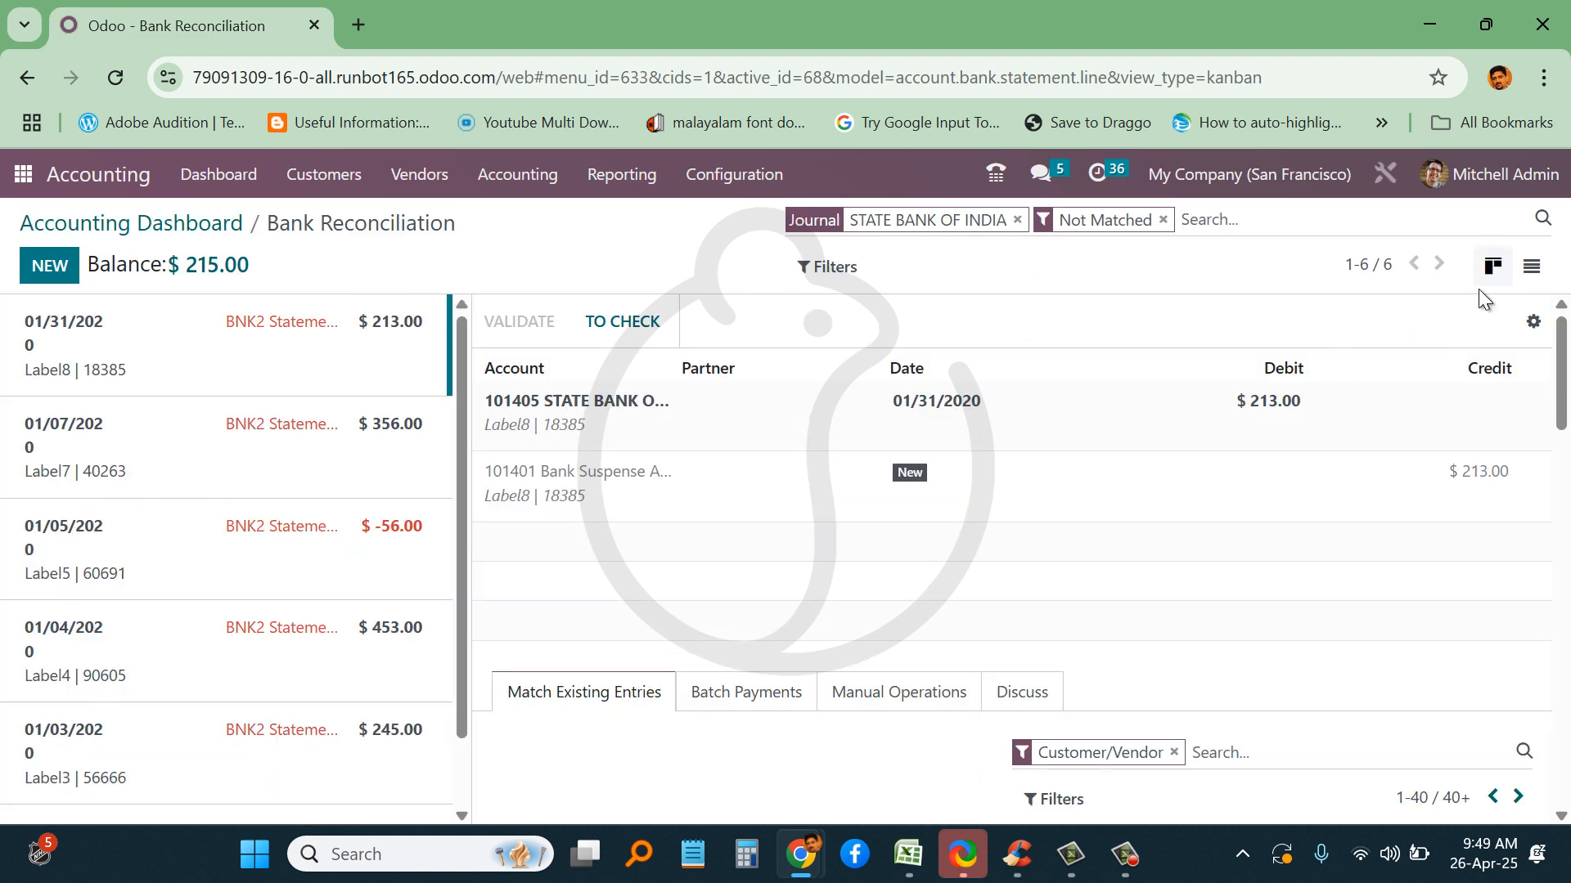
click(1532, 265)
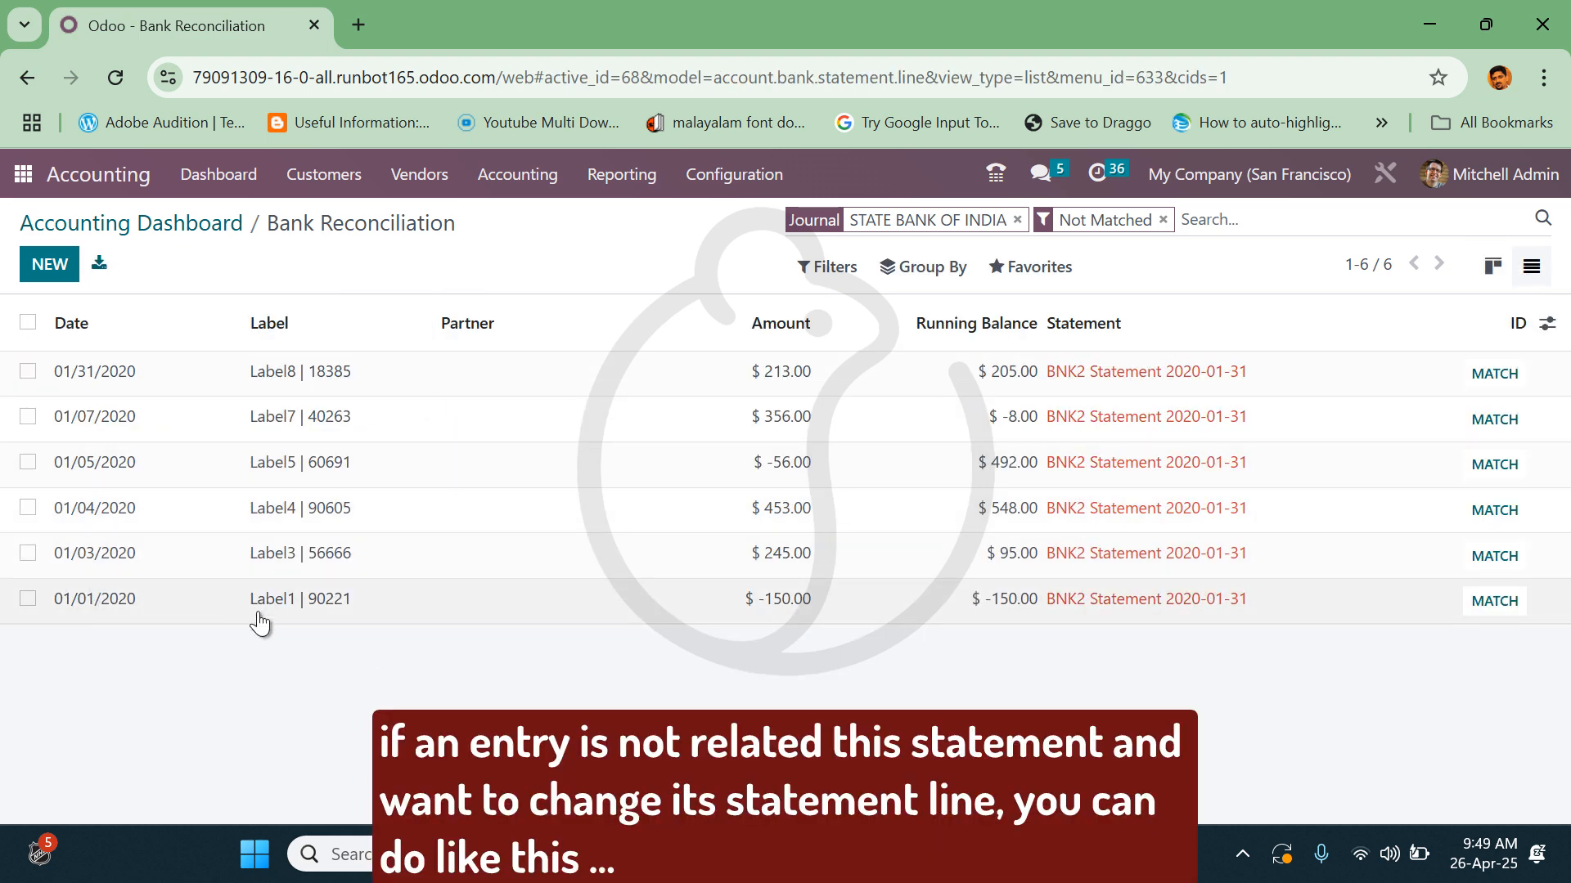
- Change the statement of the 01/01/2020 line labelled Label1 to CAN-JAN-2020 and save the line
click(1260, 610)
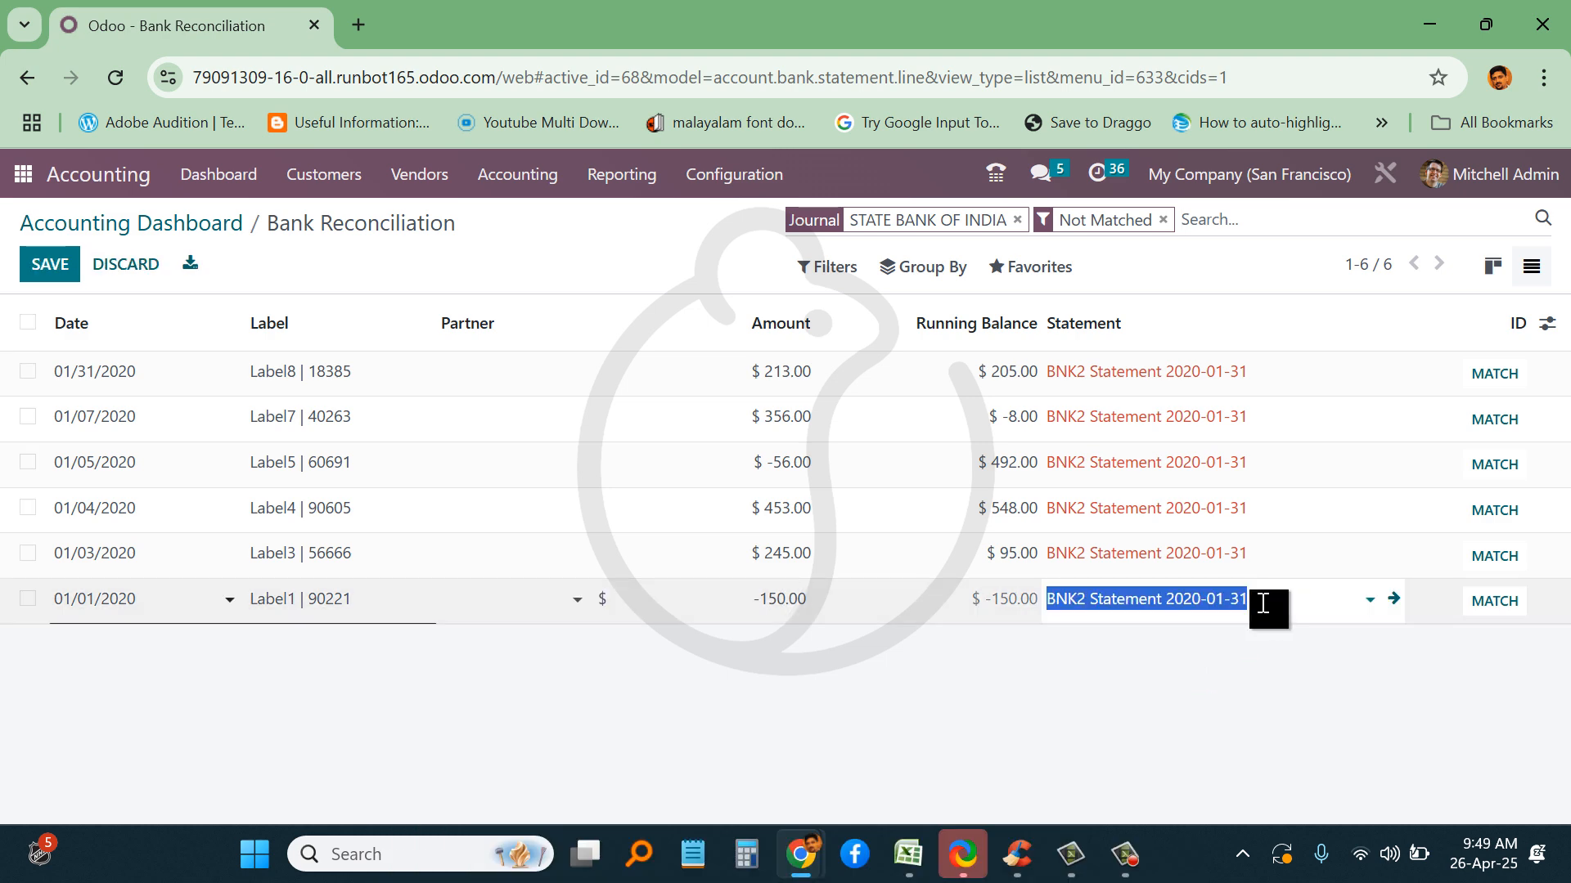
click(1371, 602)
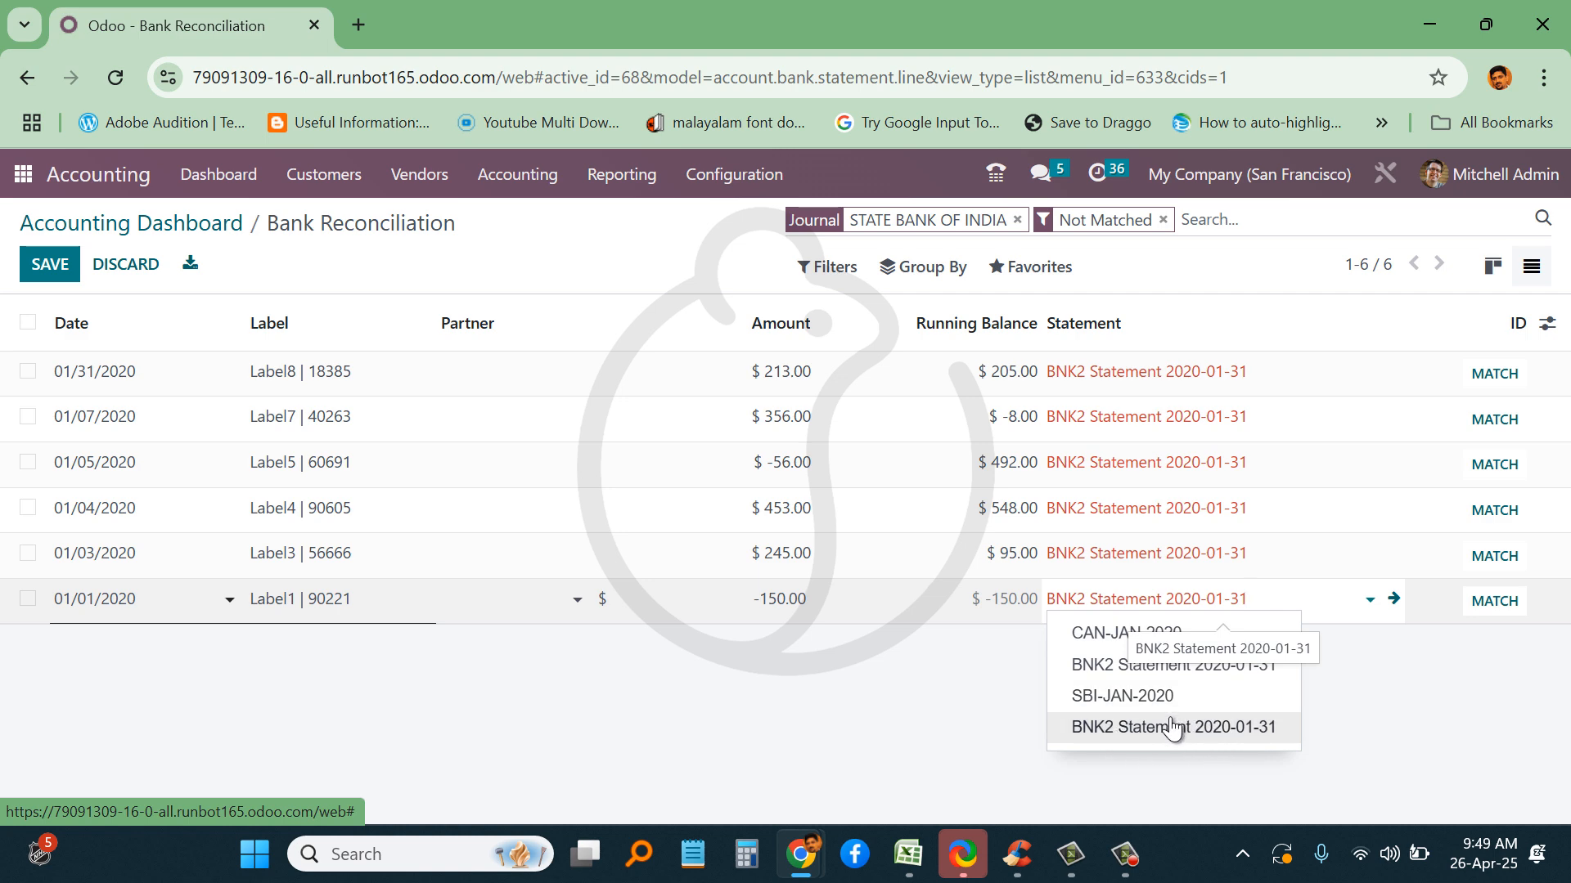
click(1096, 634)
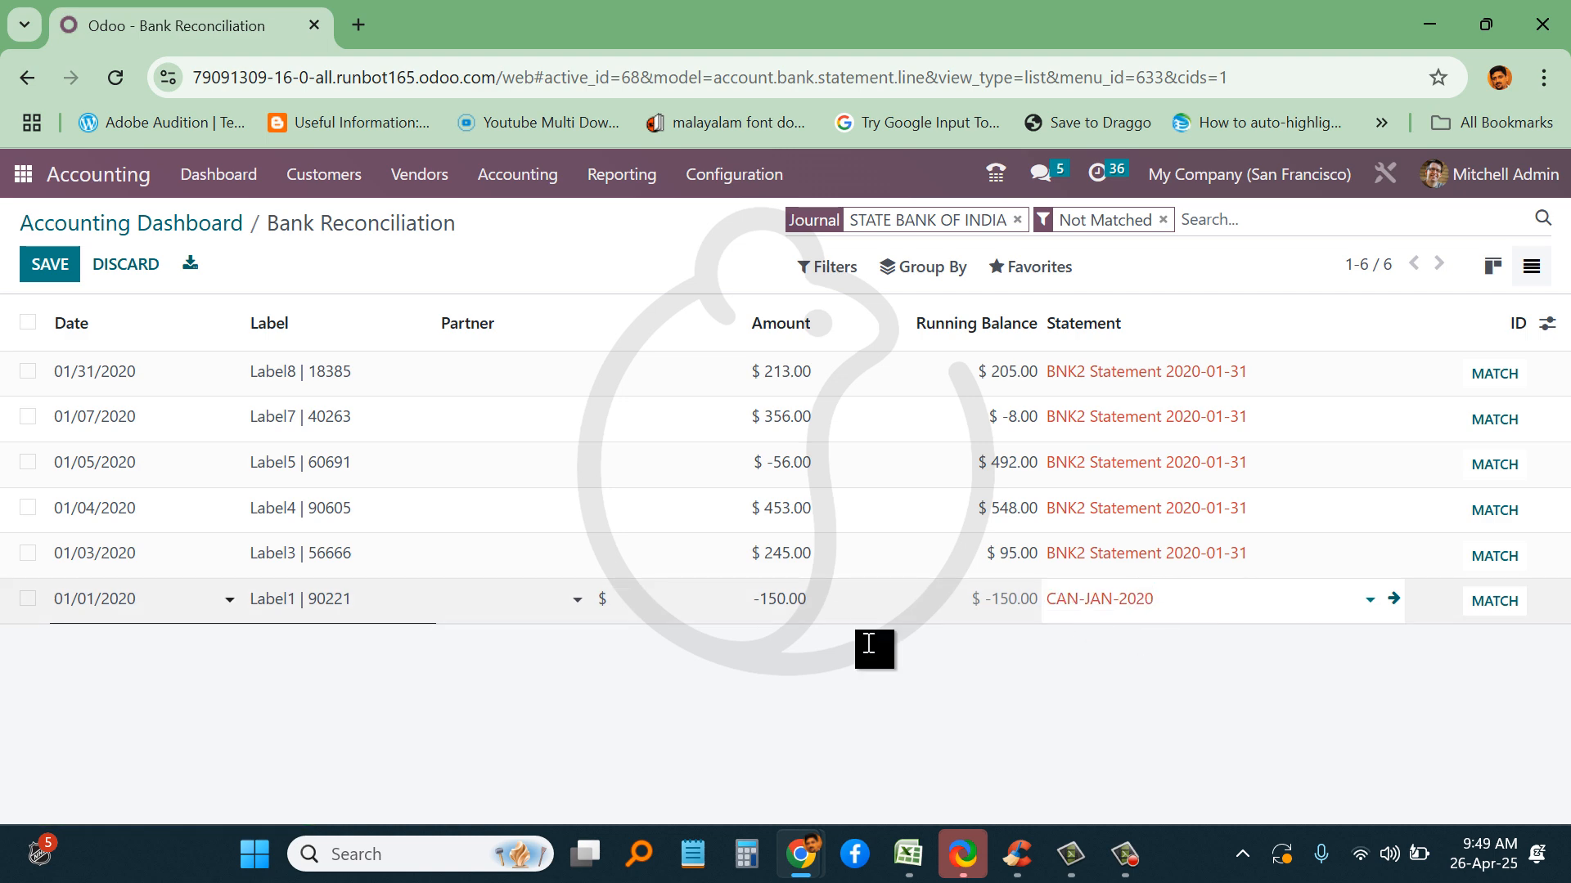
click(49, 263)
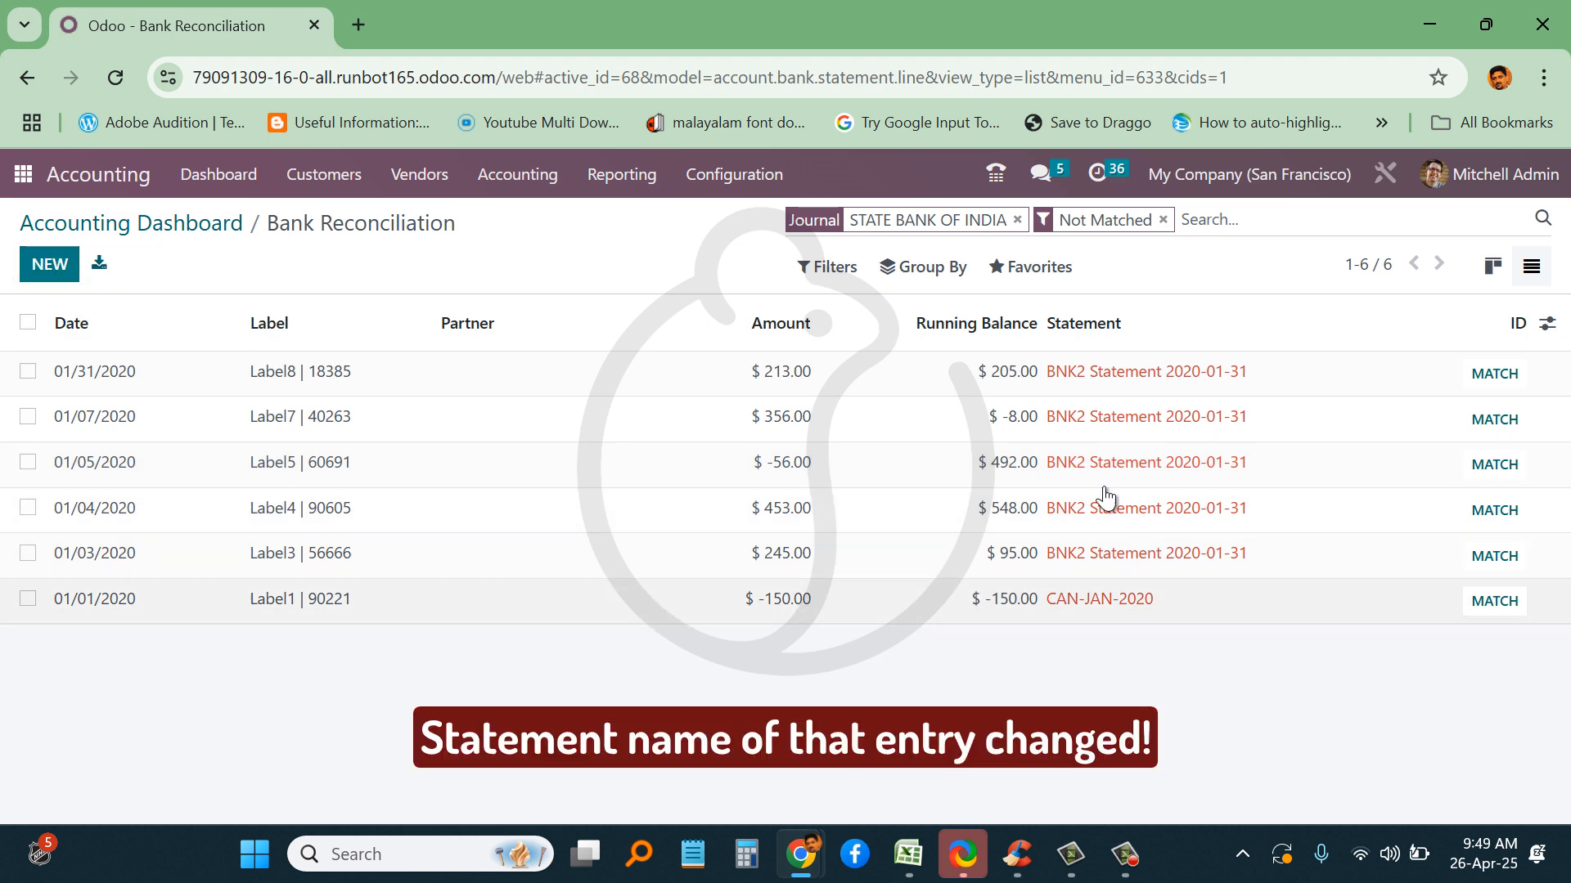
- Select all unmatched State Bank of India transactions in the list and delete them
click(28, 323)
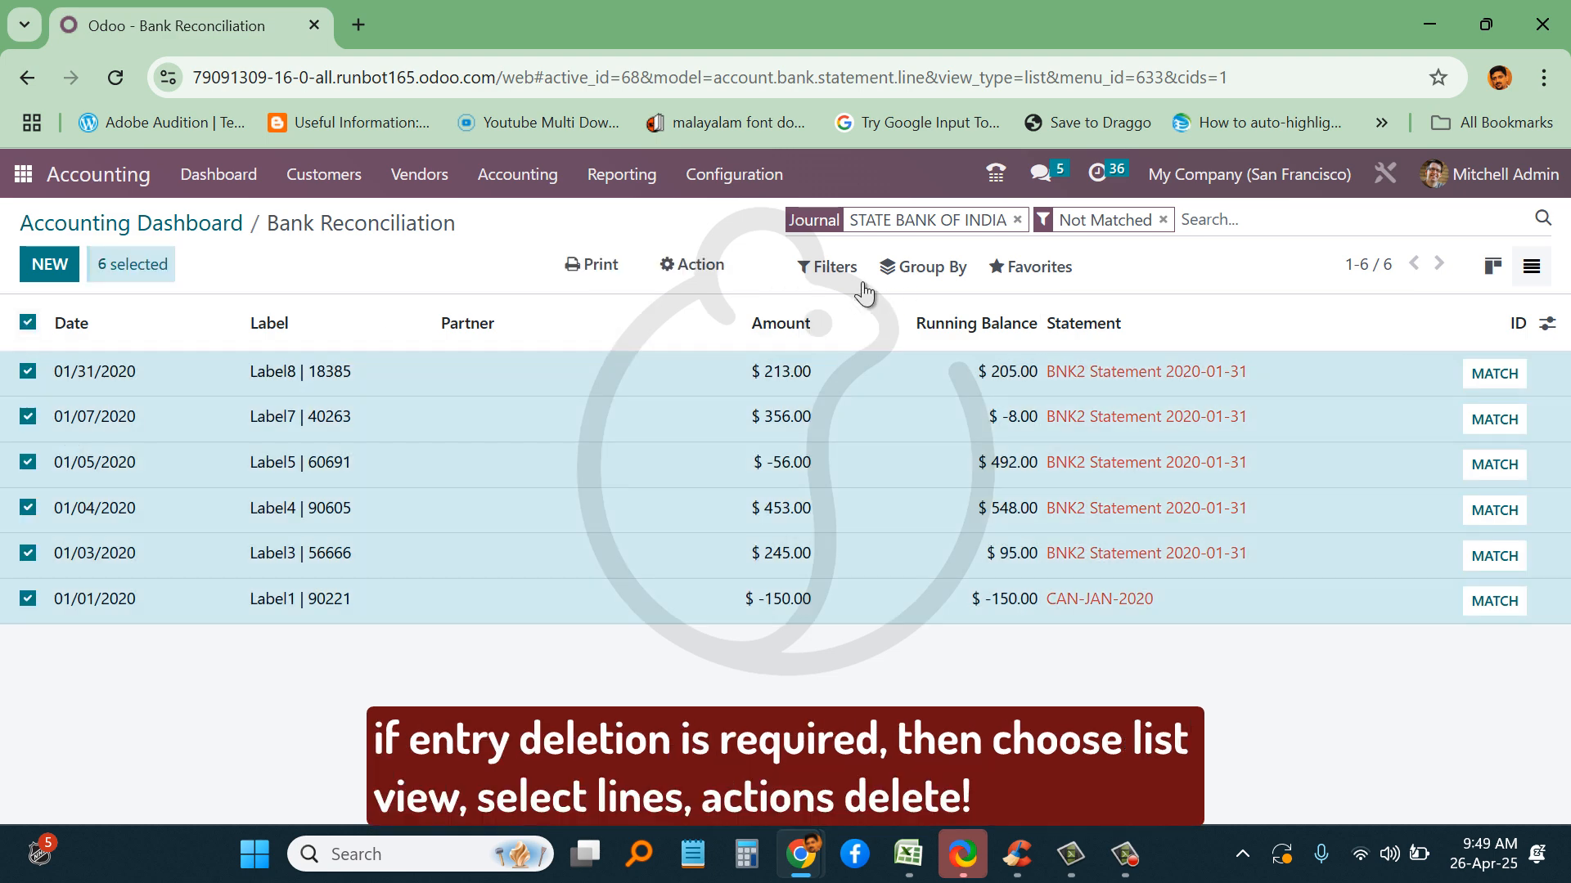
click(719, 282)
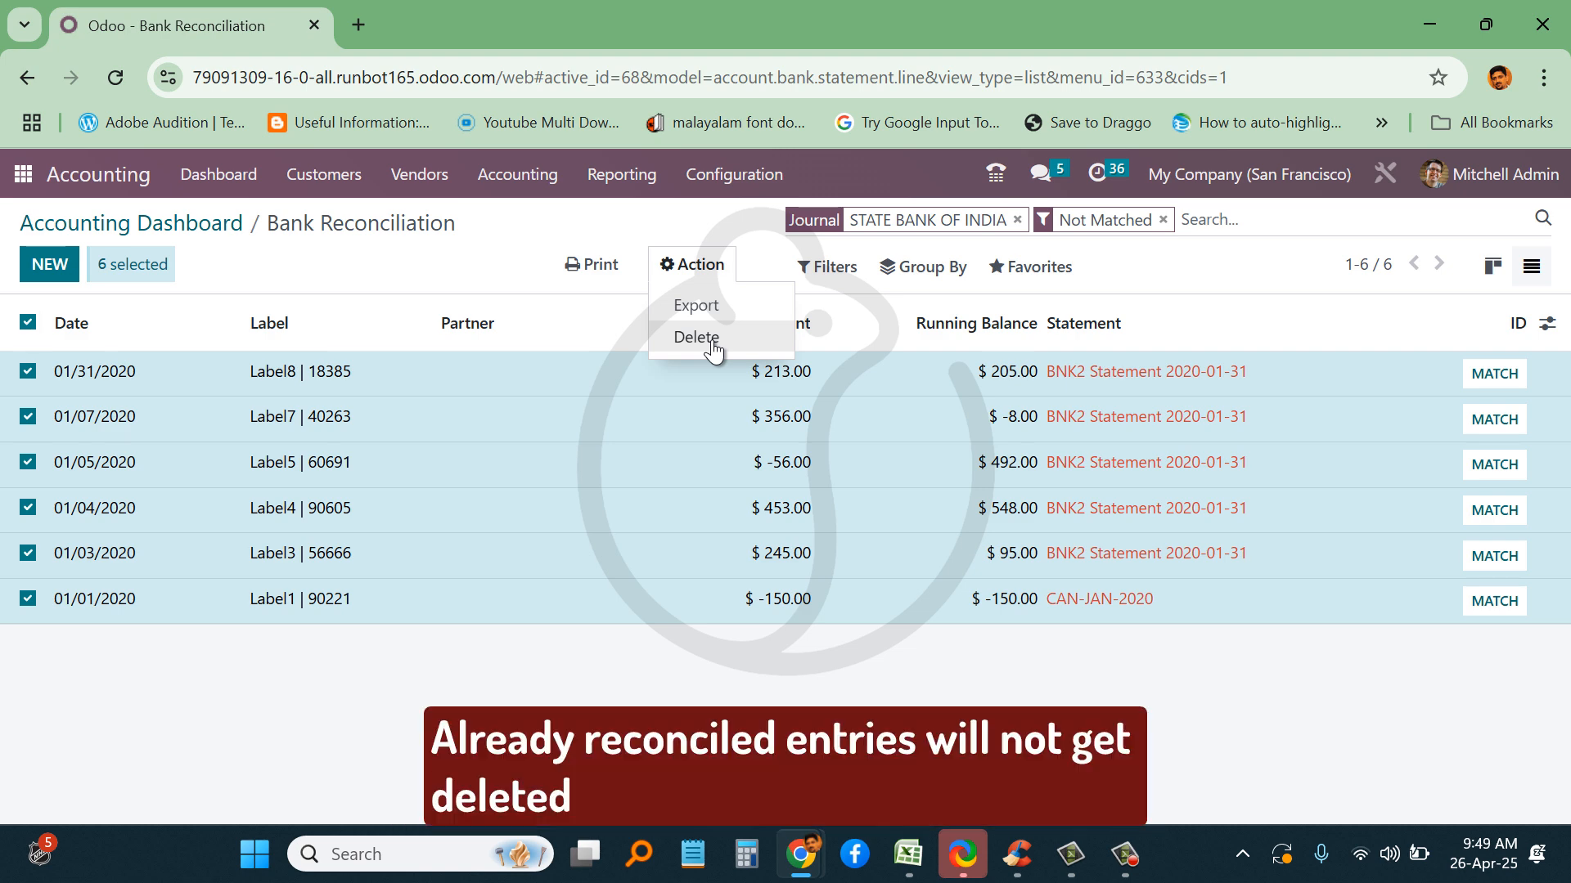
click(714, 344)
click(436, 365)
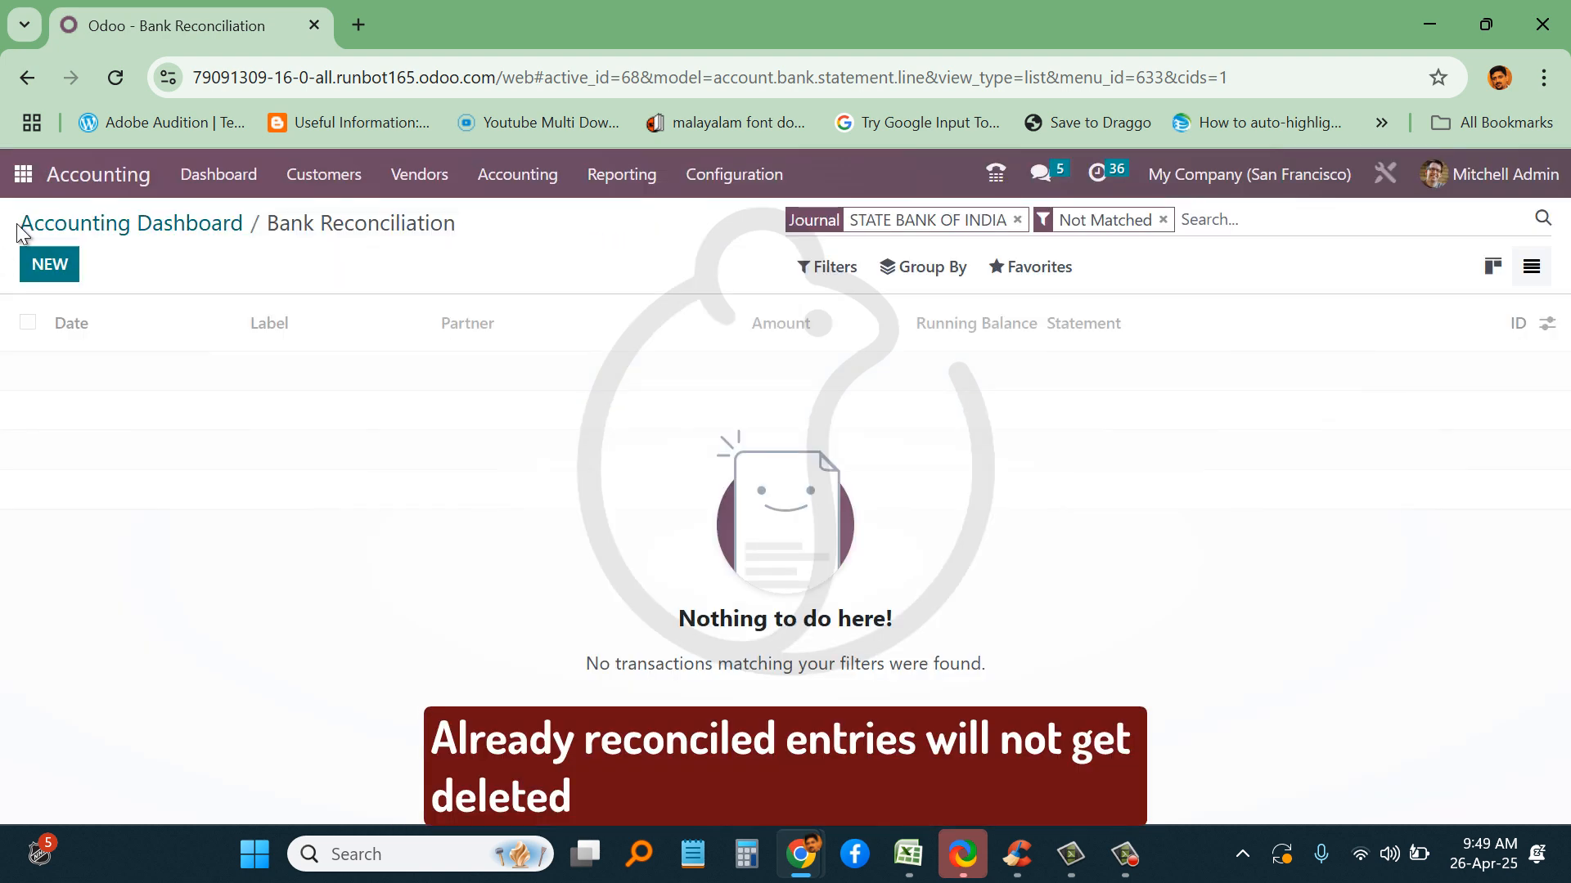
- Switch to the bank statement in Excel, check the line count and total using the Date, Statement and Amount columns, and return to Odoo's home screen
click(24, 179)
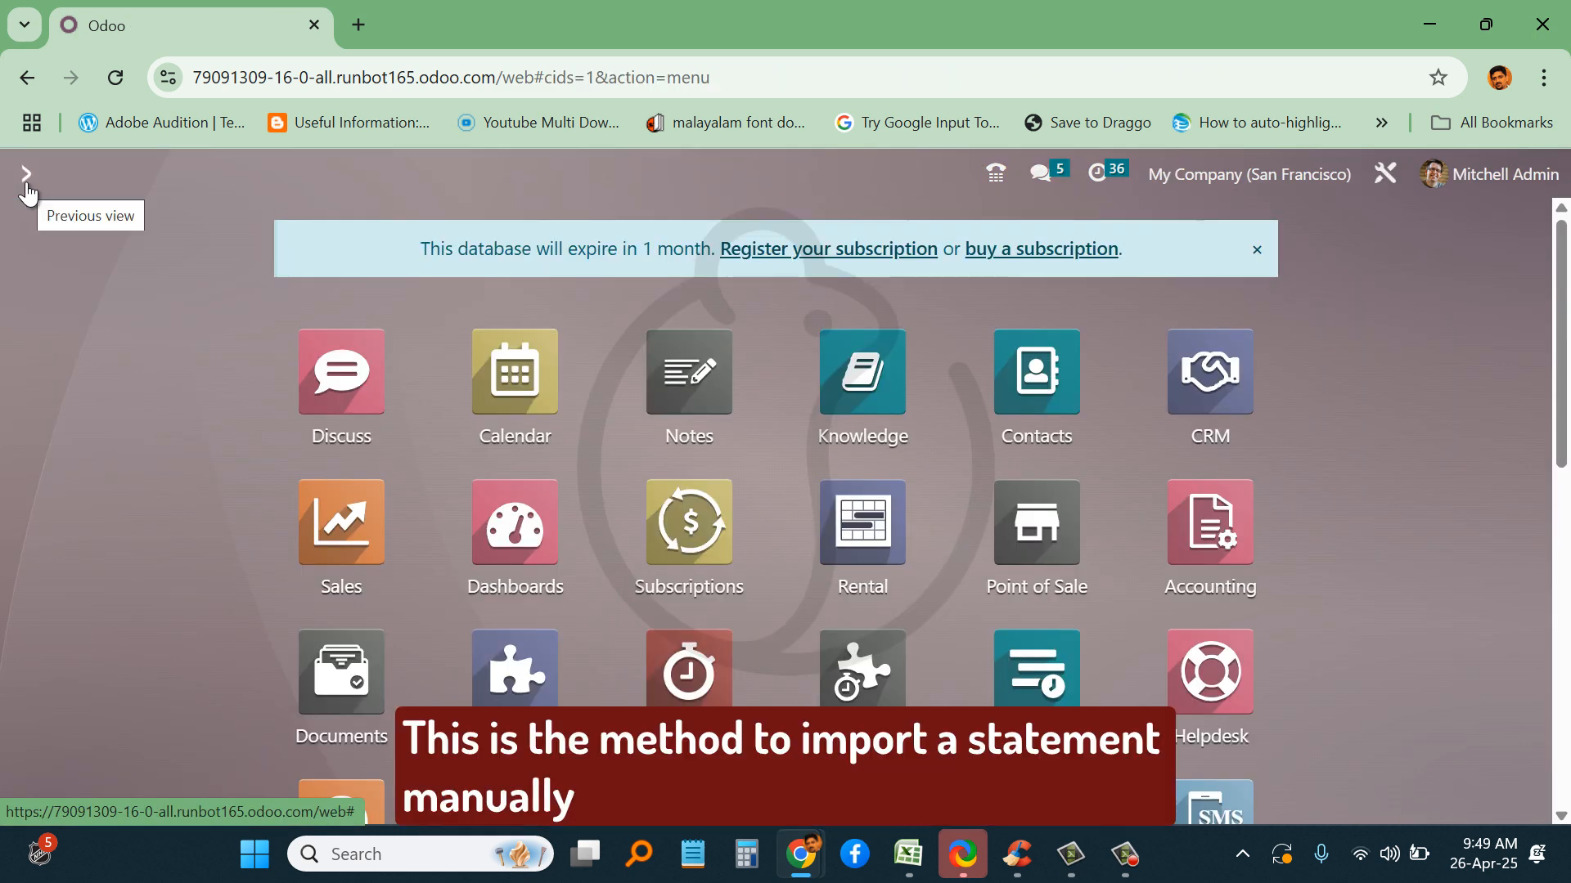
click(908, 854)
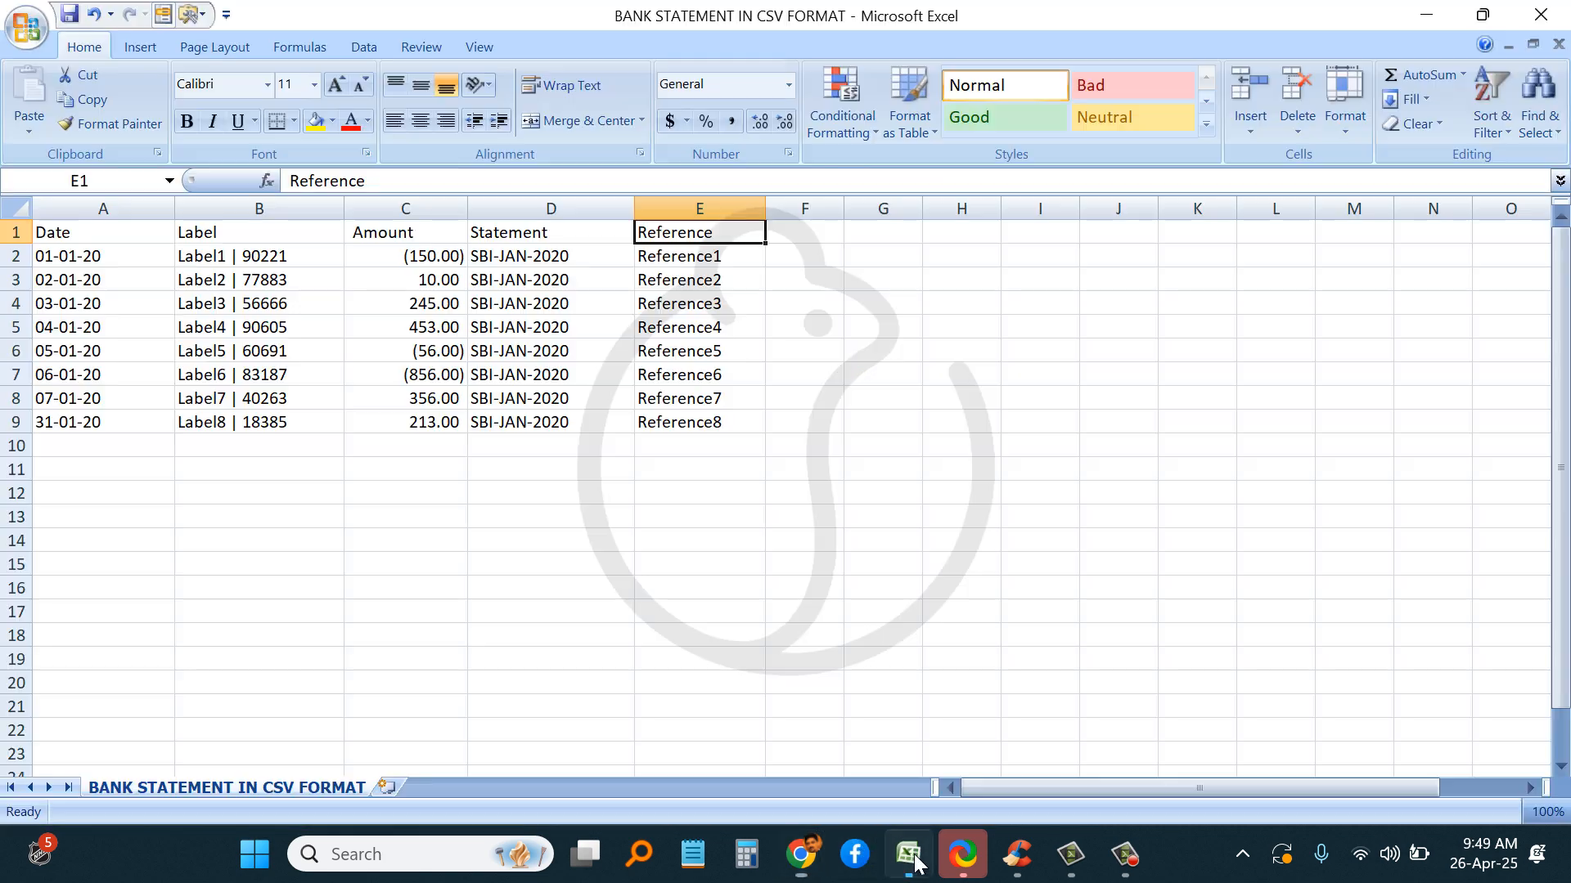
click(157, 580)
drag(83, 259, 98, 424)
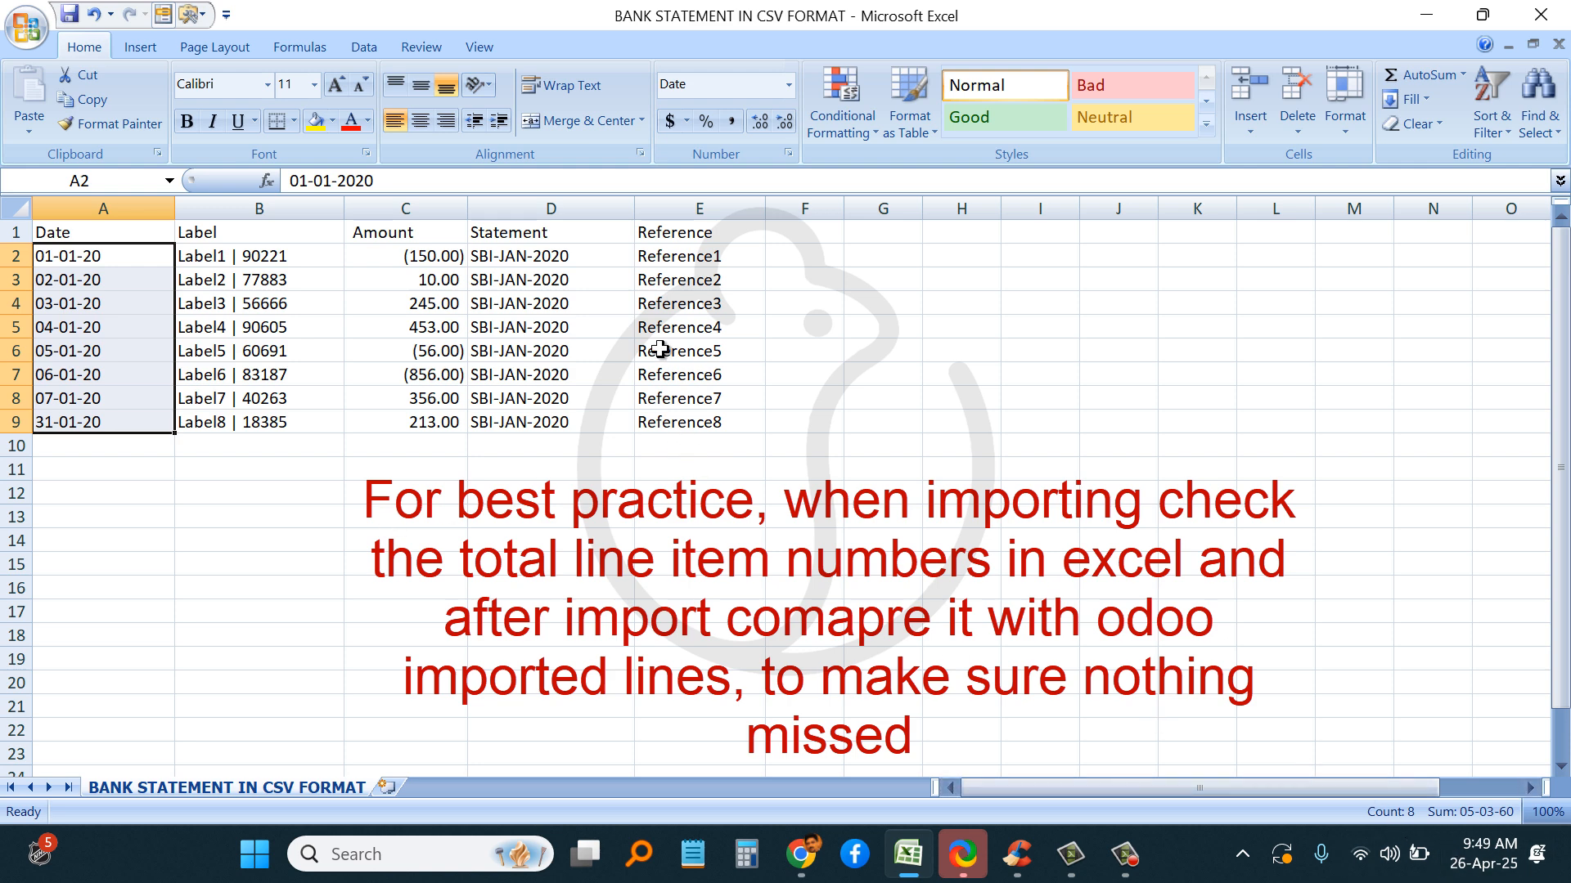
drag(601, 256, 586, 422)
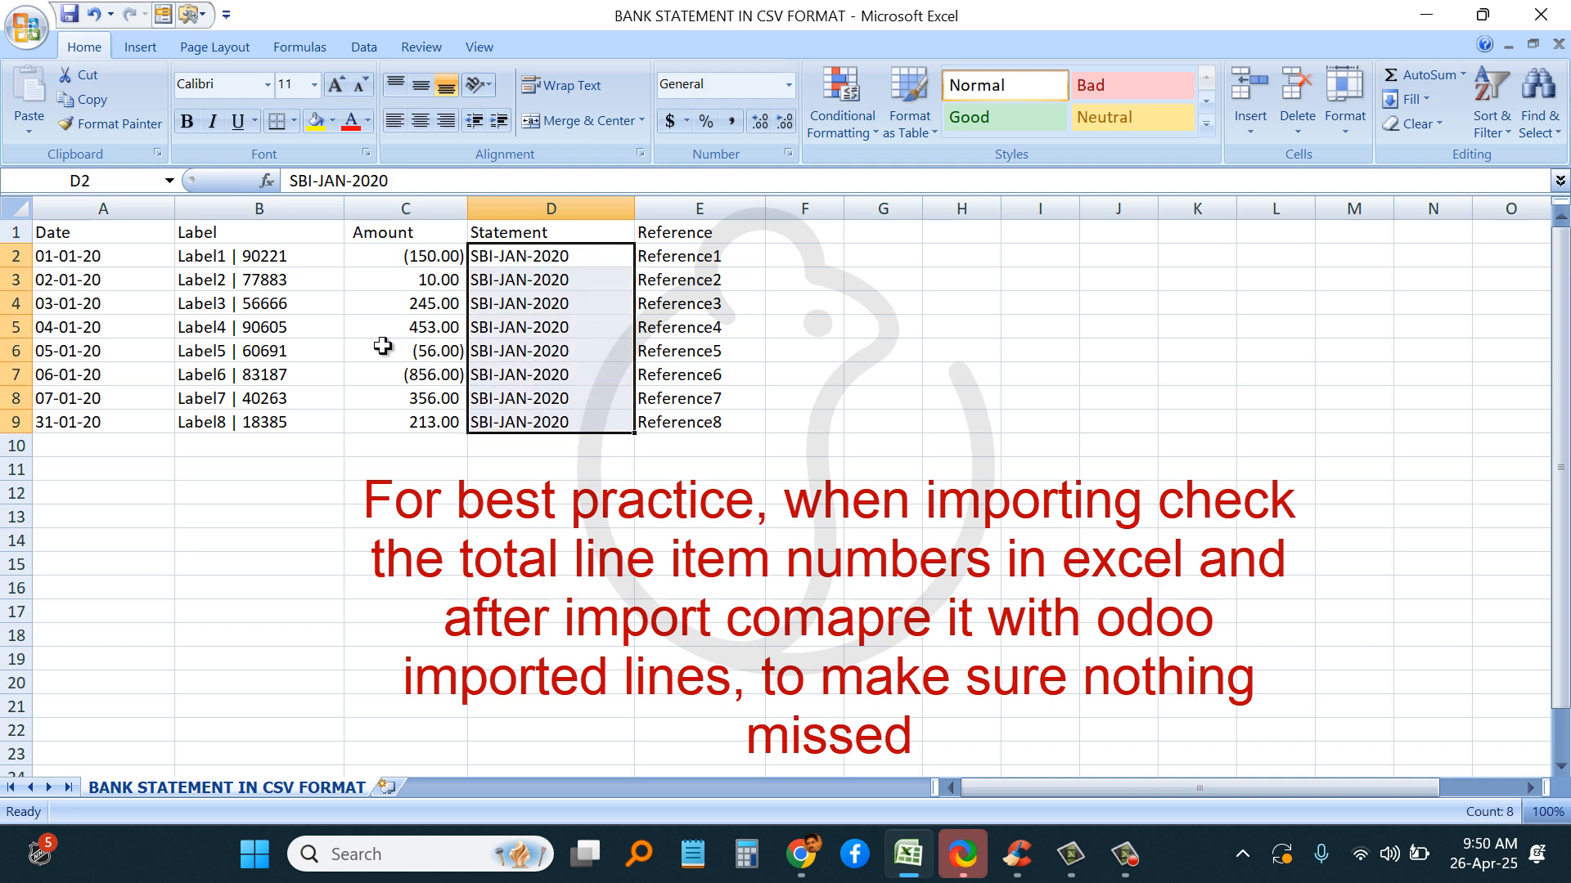
click(398, 209)
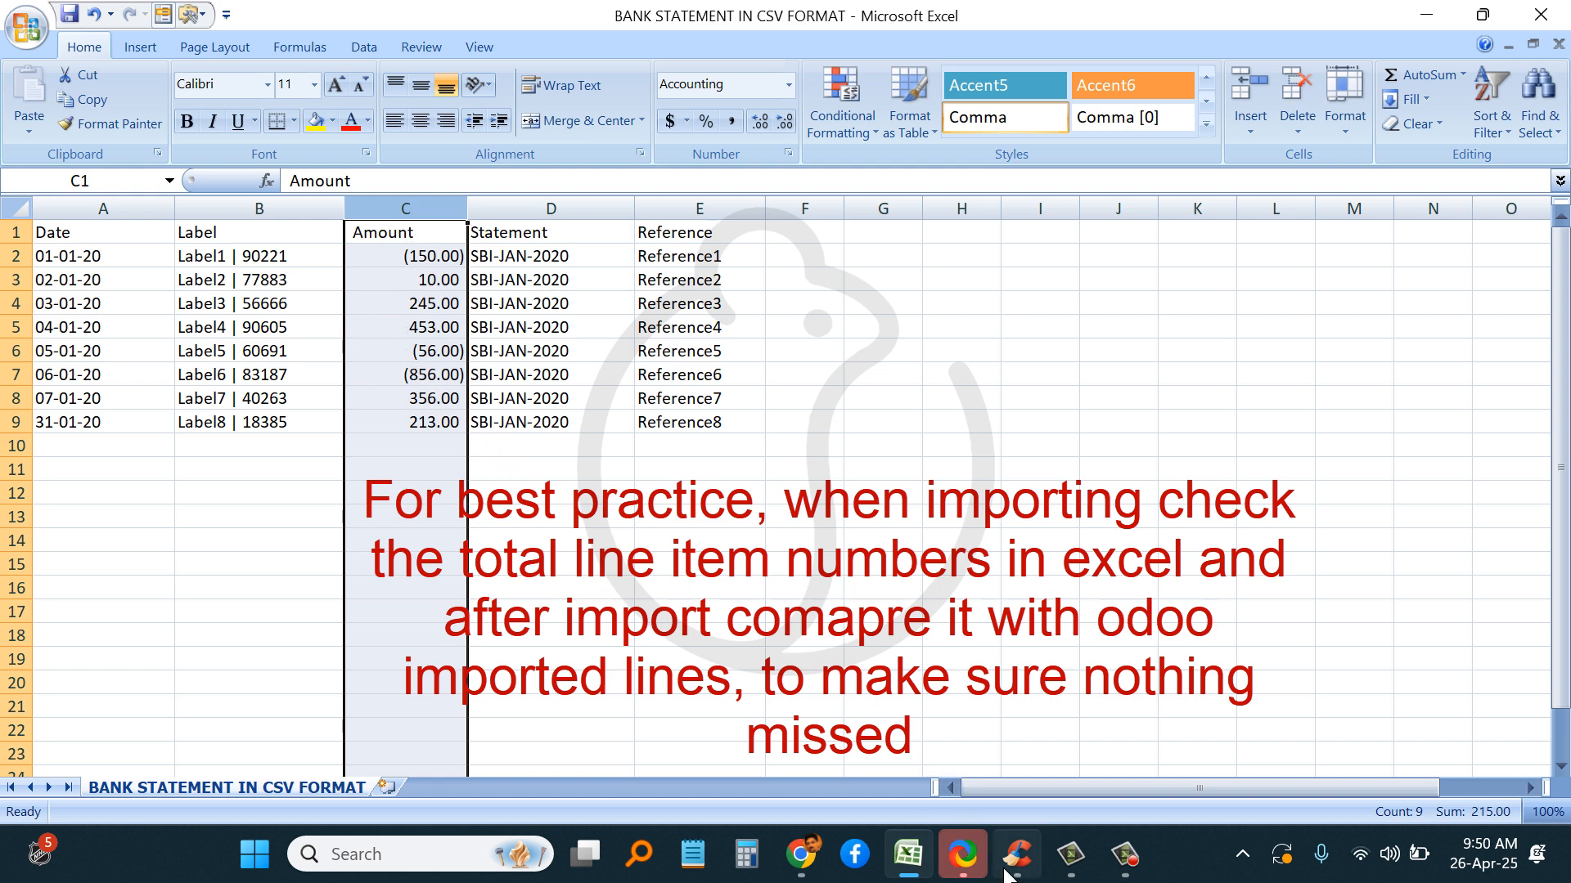
mouse_move(798, 868)
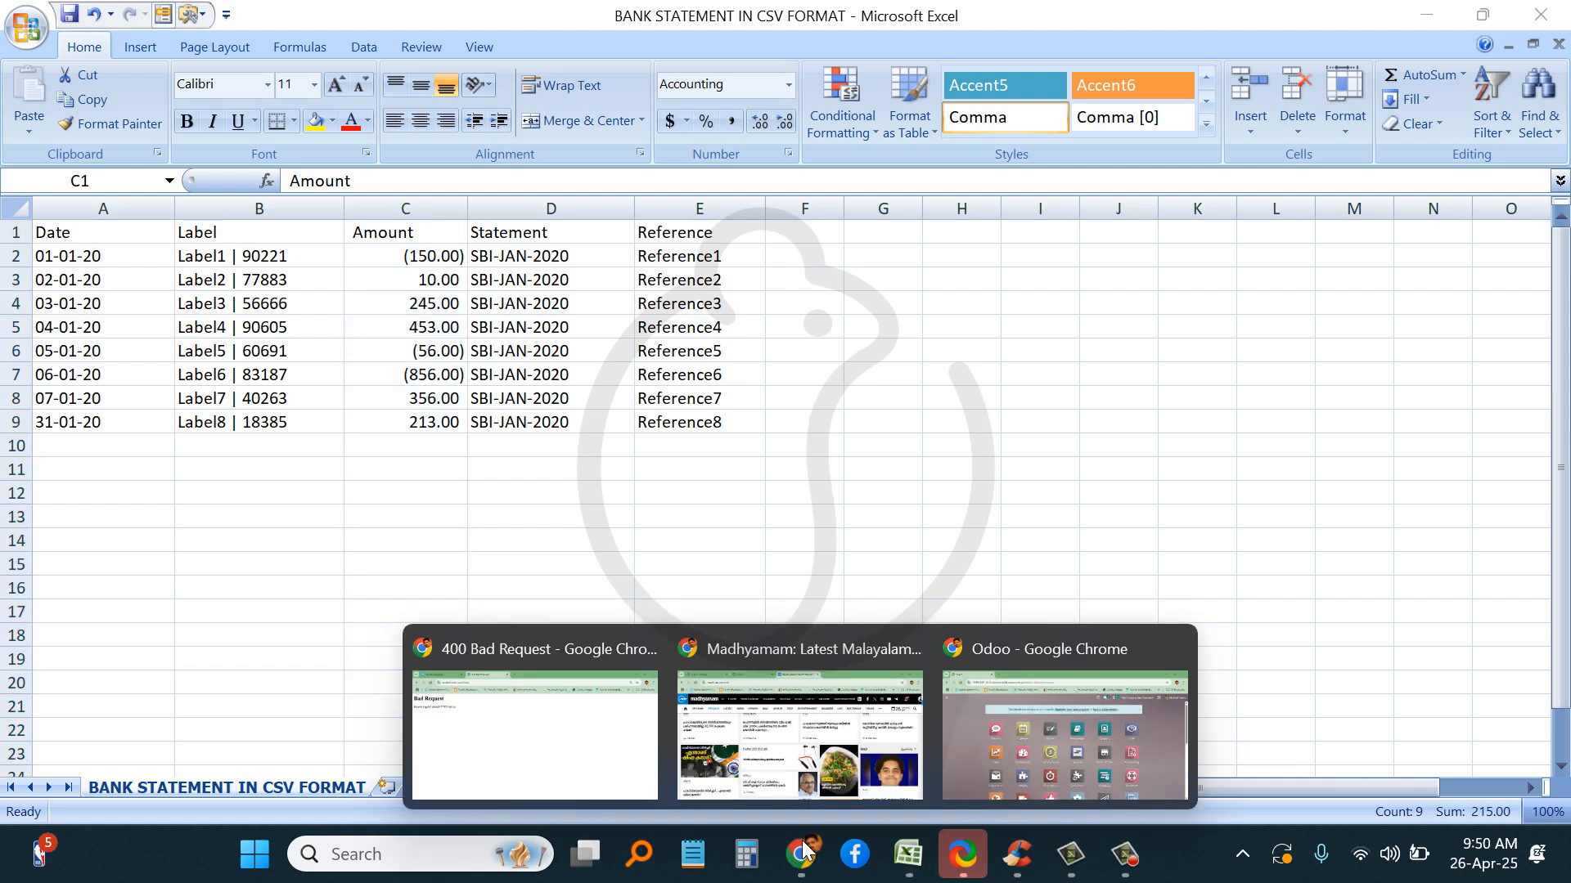
click(1091, 757)
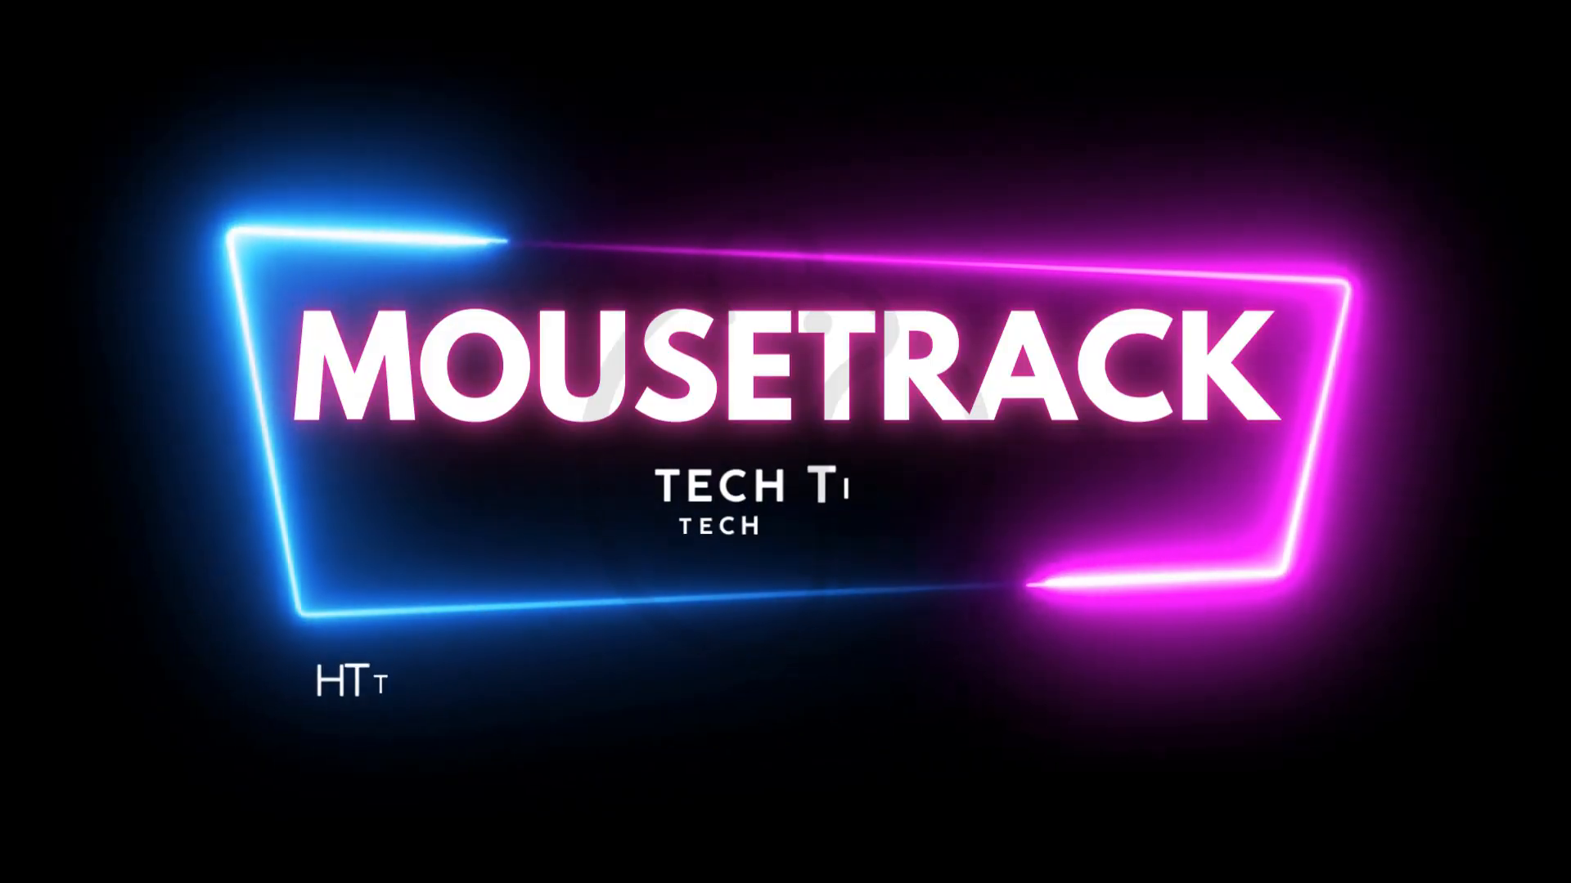